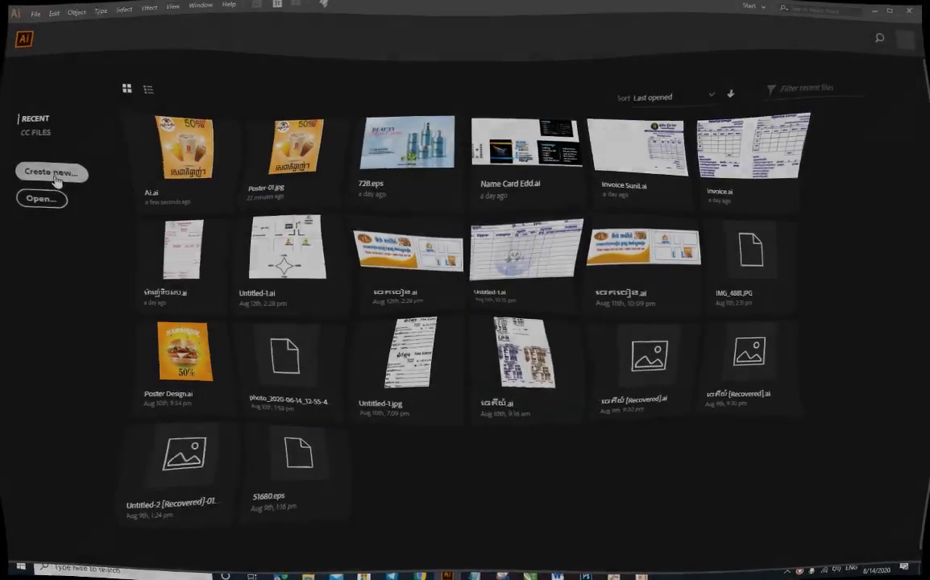
- Create a new document in RGB colour mode
left_click(56, 174)
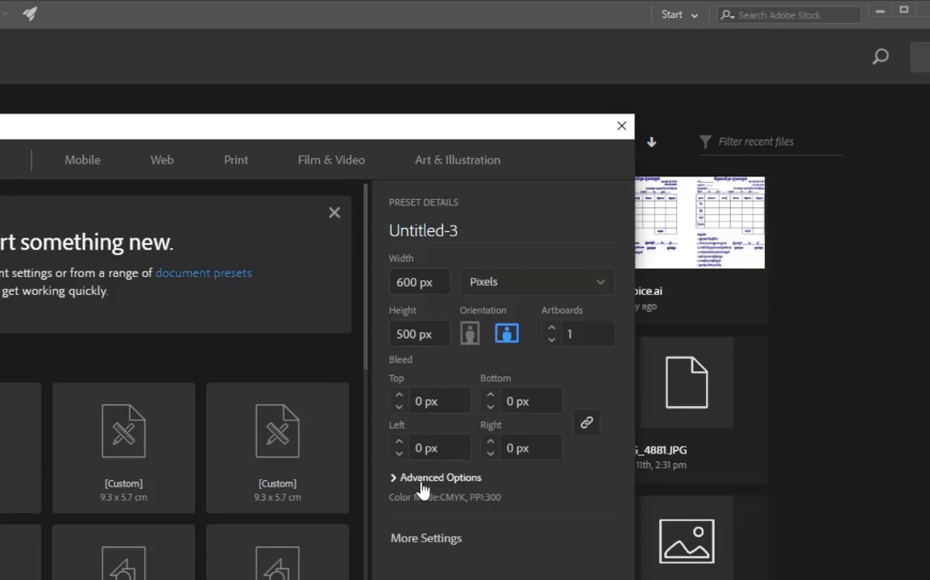
left_click(393, 479)
left_click(452, 443)
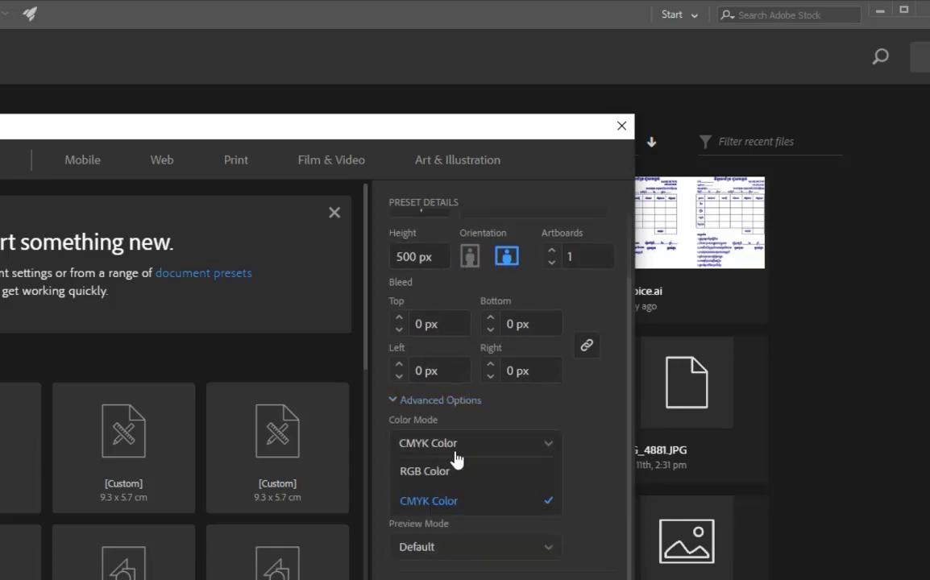
left_click(427, 469)
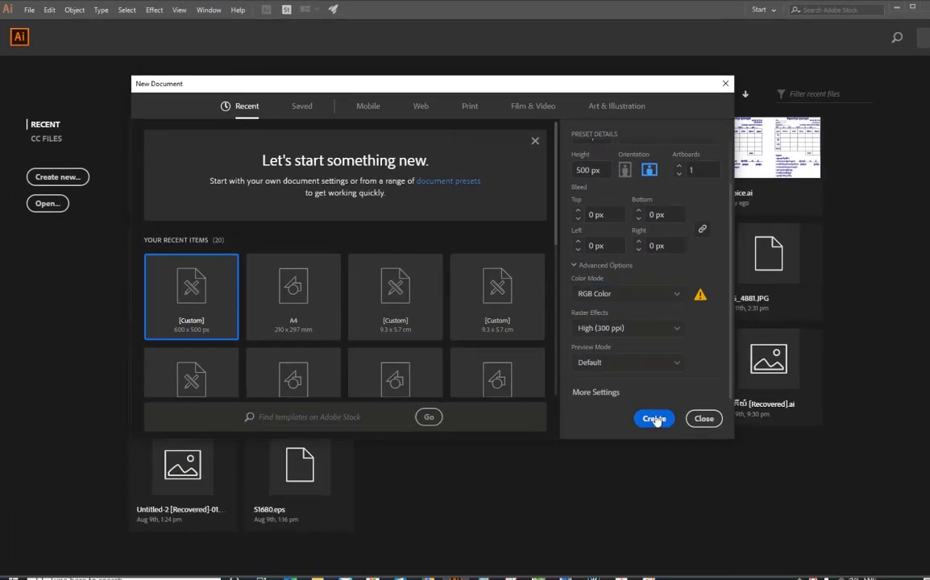
left_click(654, 420)
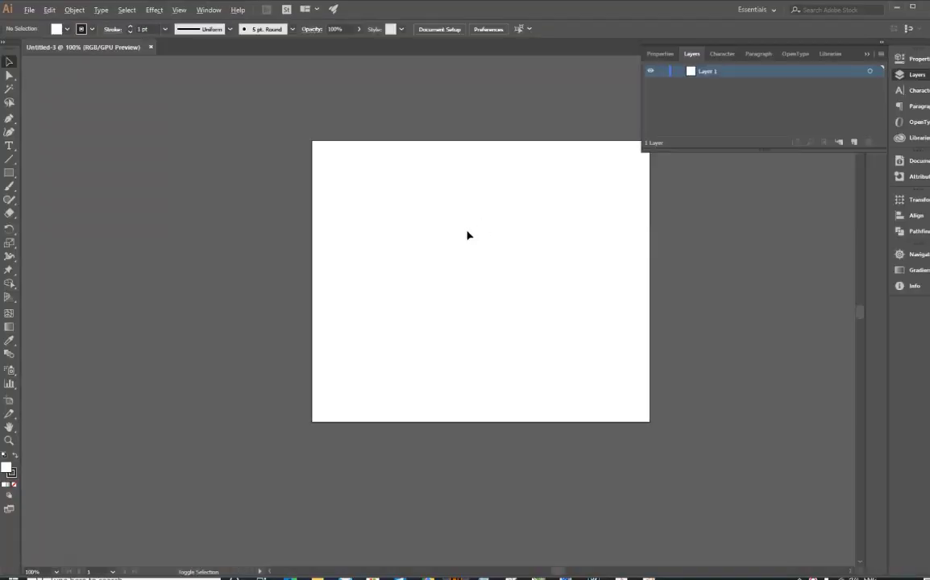
- Turn the artboard to portrait orientation, 500 × 600 px
left_click(888, 72)
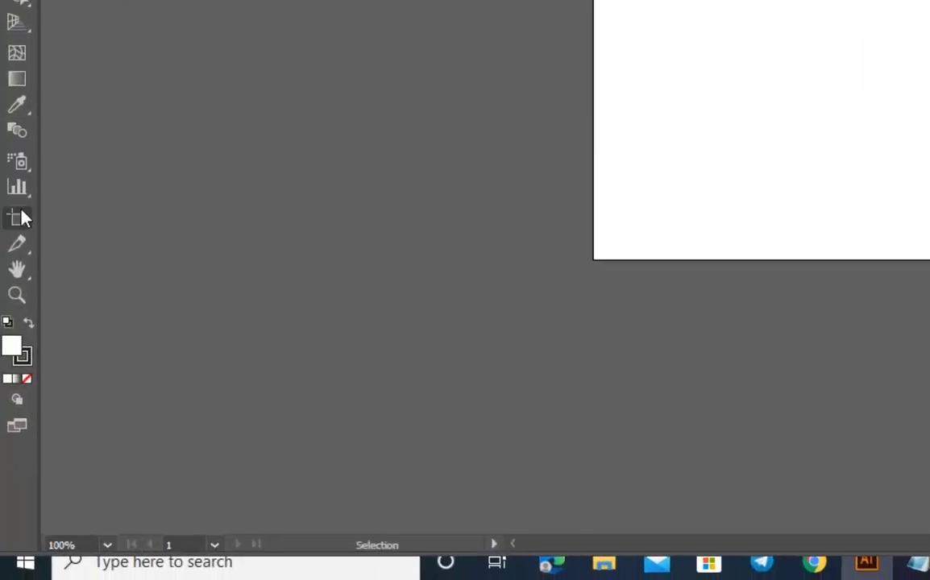
left_click(9, 398)
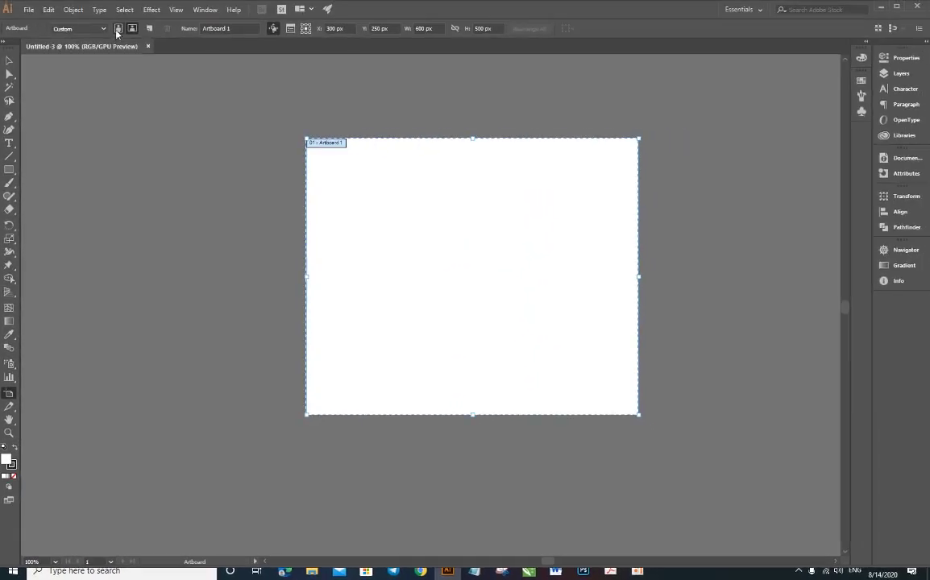
left_click(118, 29)
left_click(8, 62)
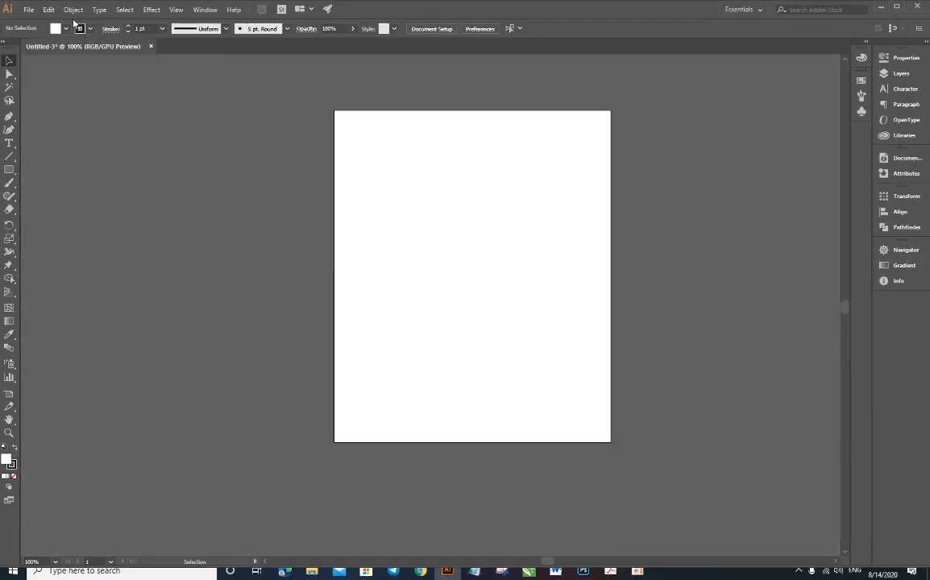
- Place the Poster-01 image from the Desktop into the document
left_click(29, 10)
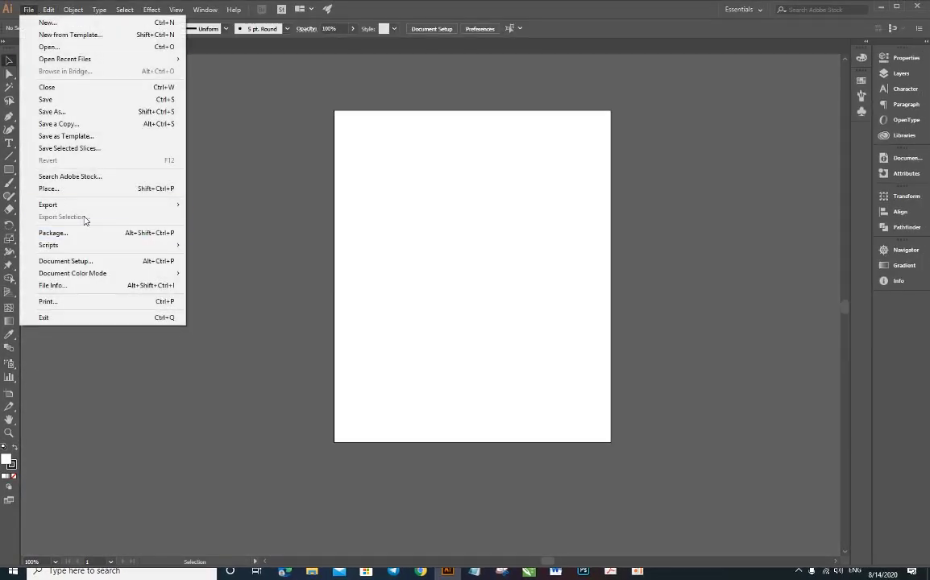
left_click(105, 189)
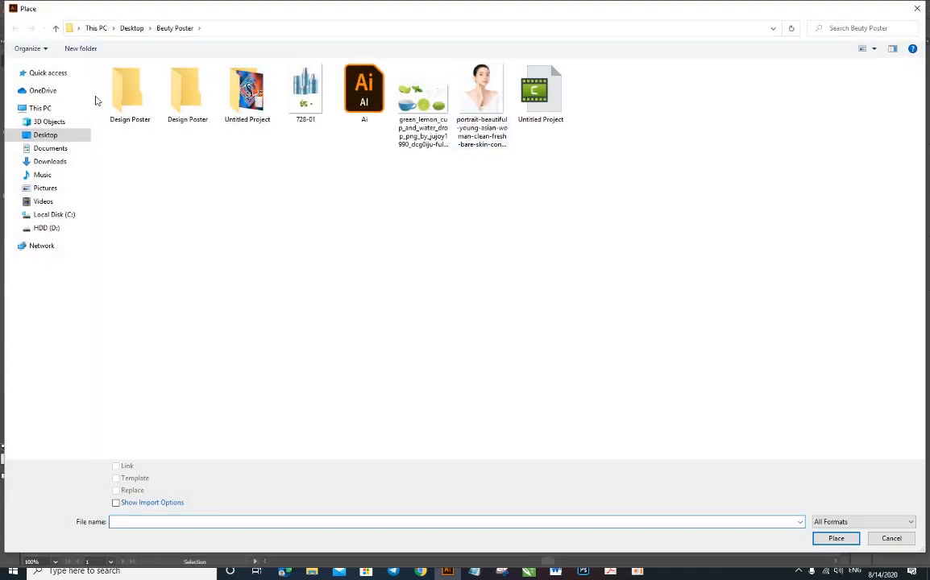
left_click(50, 122)
left_click(47, 135)
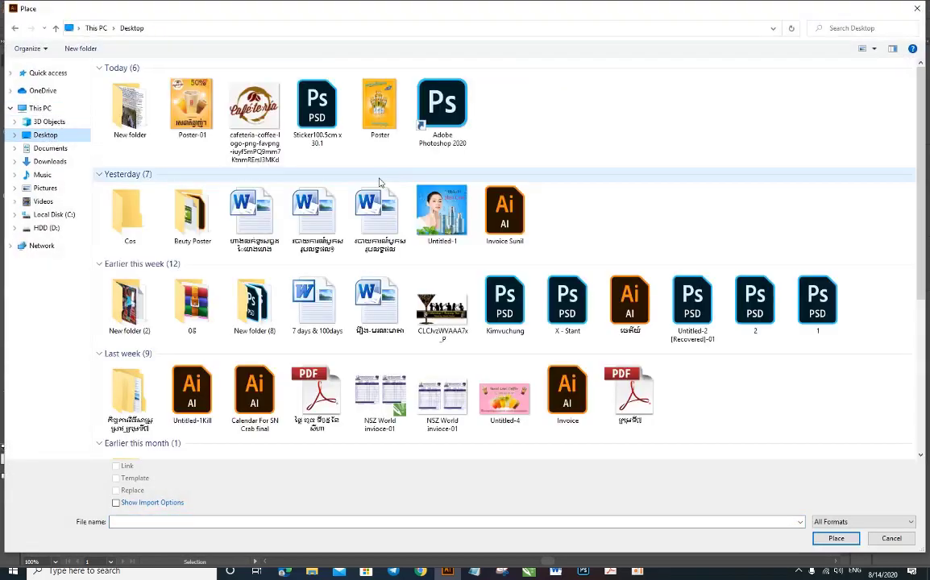
left_click(192, 105)
left_click(836, 538)
left_click(165, 251)
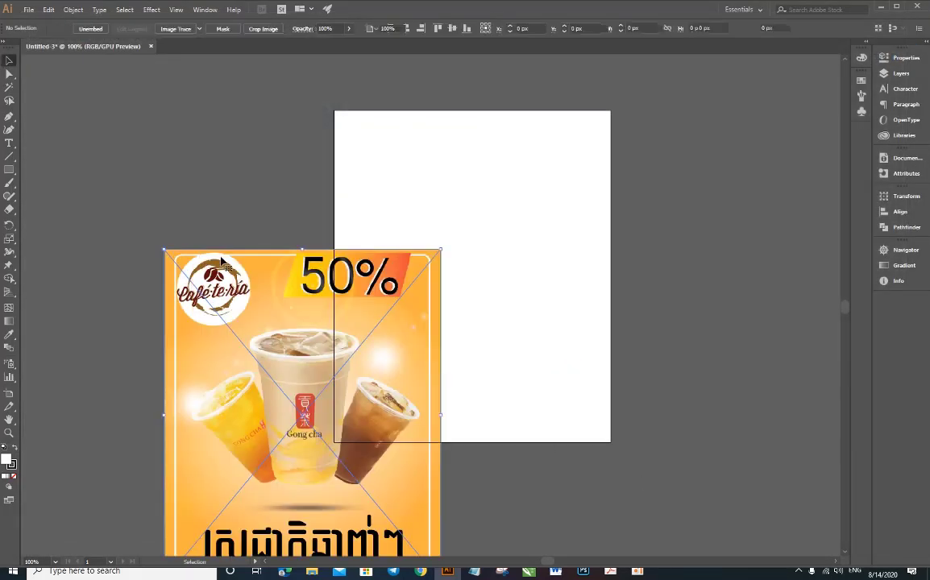
- Move the placed Poster-01 image to the left of the artboard as a reference
scroll(398, 234, "down", 2)
mouse_move(390, 294)
left_mouse_down()
mouse_move(276, 219)
mouse_move(310, 226)
left_mouse_up()
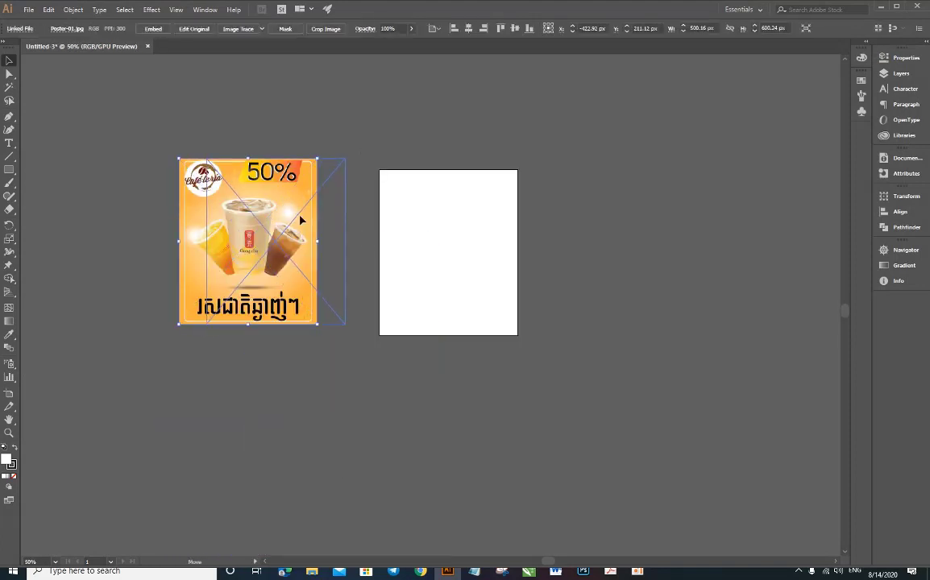
left_click(468, 227)
scroll(525, 195, "up", 1)
scroll(430, 241, "up", 1)
left_click_drag(469, 318, 435, 270)
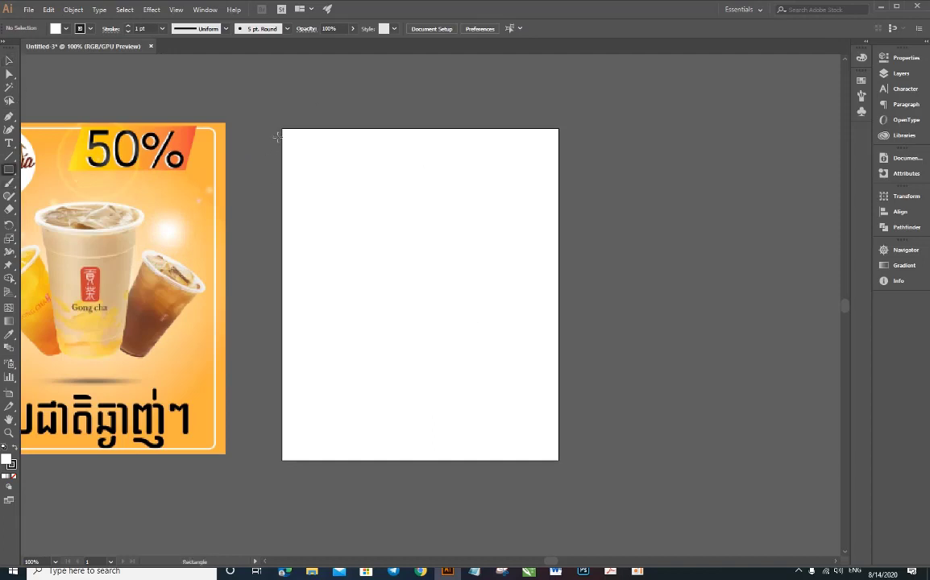
- Draw a rectangle covering the whole artboard and give it a gradient fill
left_click_drag(282, 127, 558, 461)
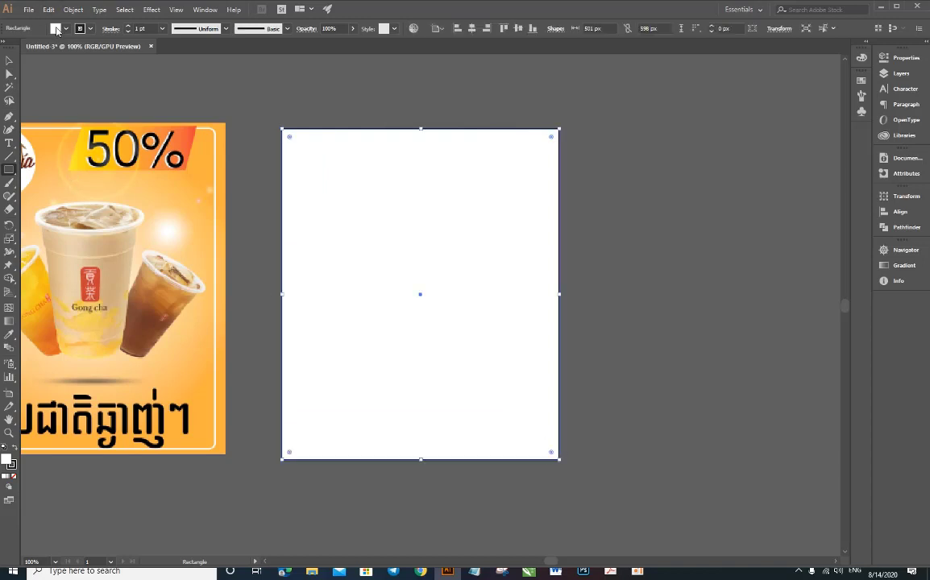
left_click(57, 29)
left_click(7, 54)
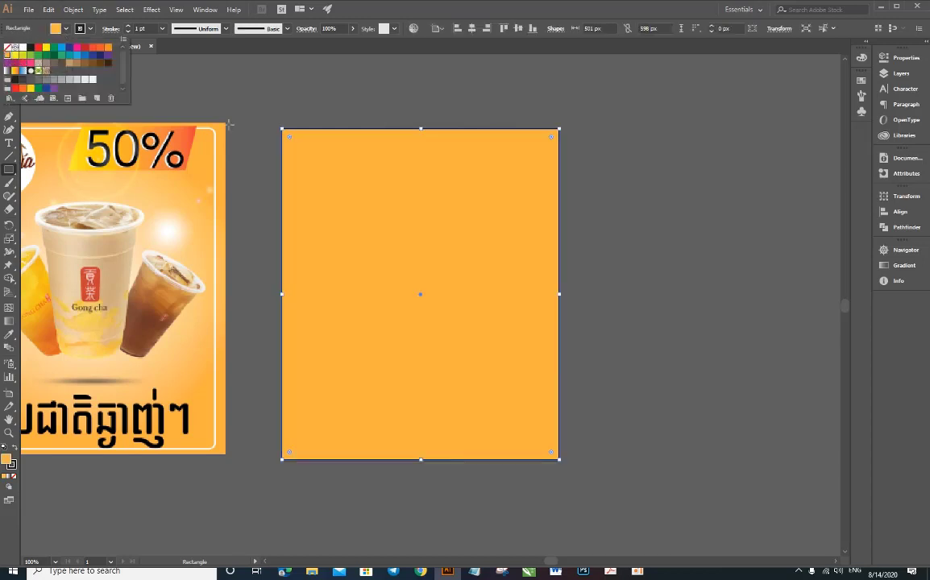
left_click(21, 70)
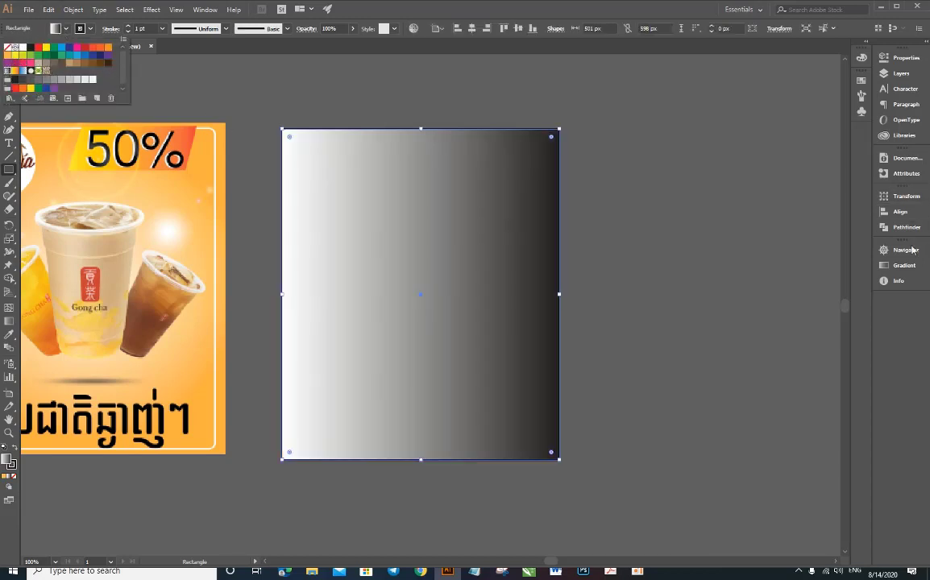
key("Escape")
- Set the gradient's right end stop to orange
left_click(894, 266)
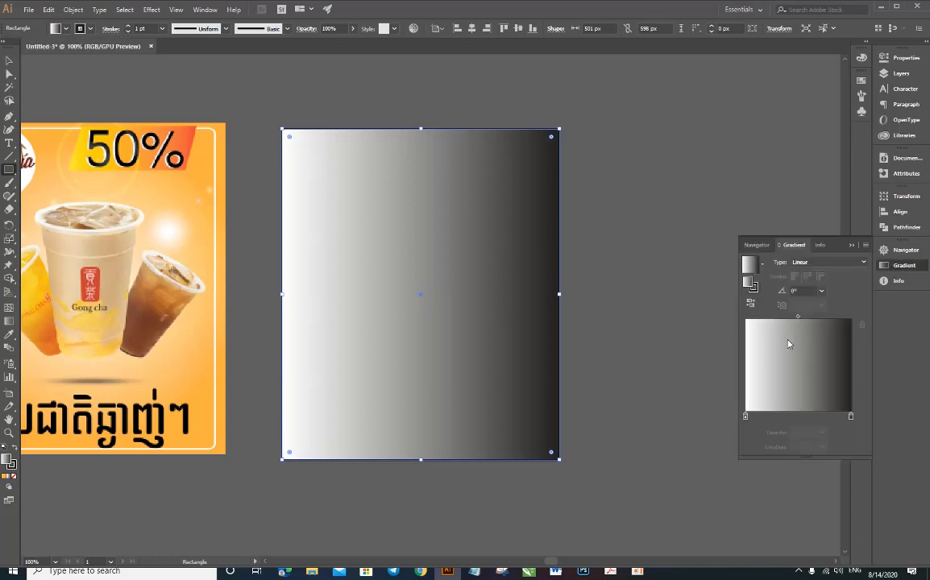
left_click(851, 415)
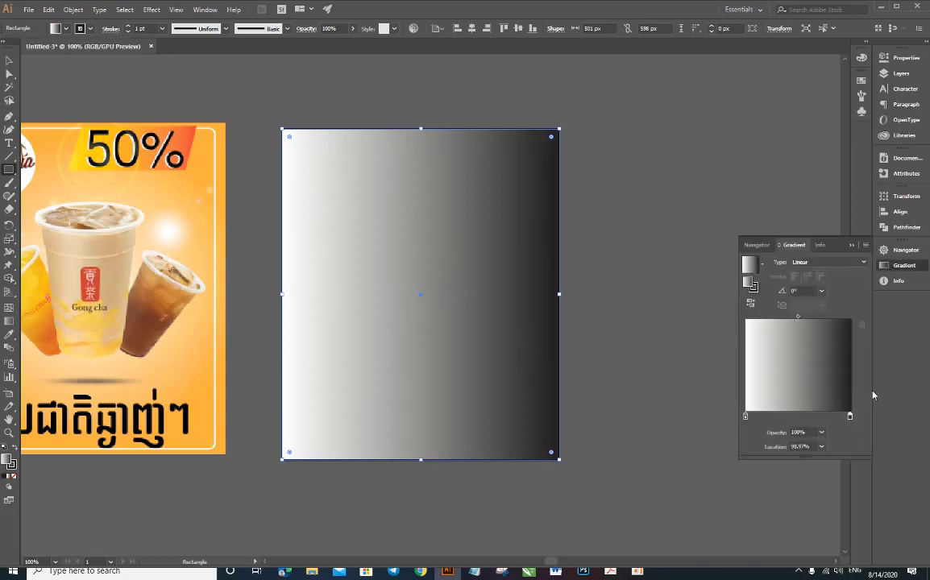
double_click(850, 417)
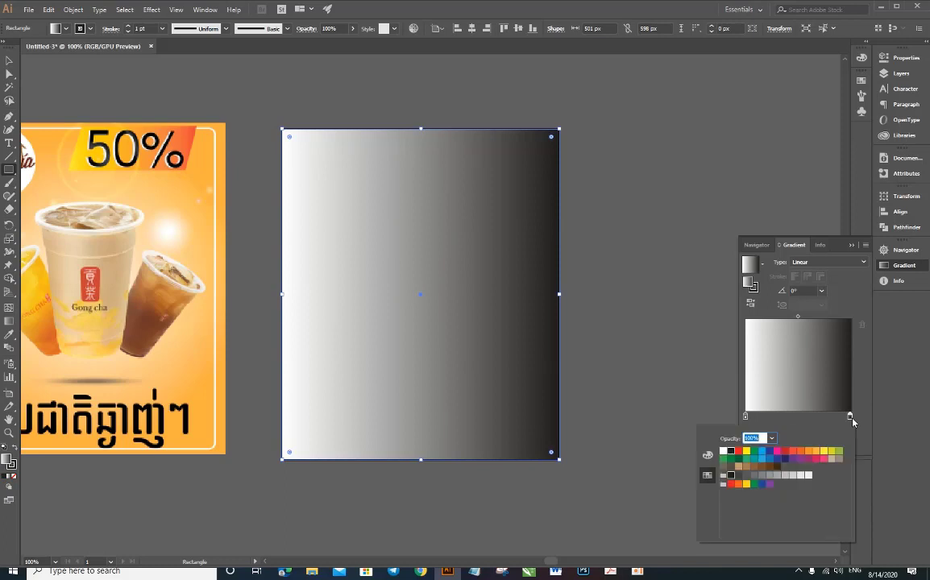
left_click(809, 452)
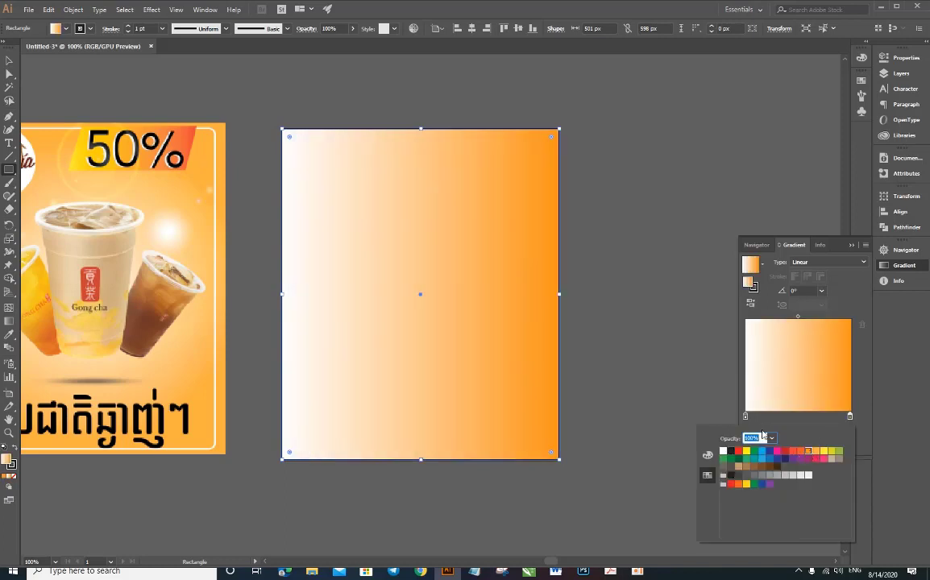
left_click(806, 262)
- Switch the gradient to radial and lighten its orange end stop
left_click(806, 262)
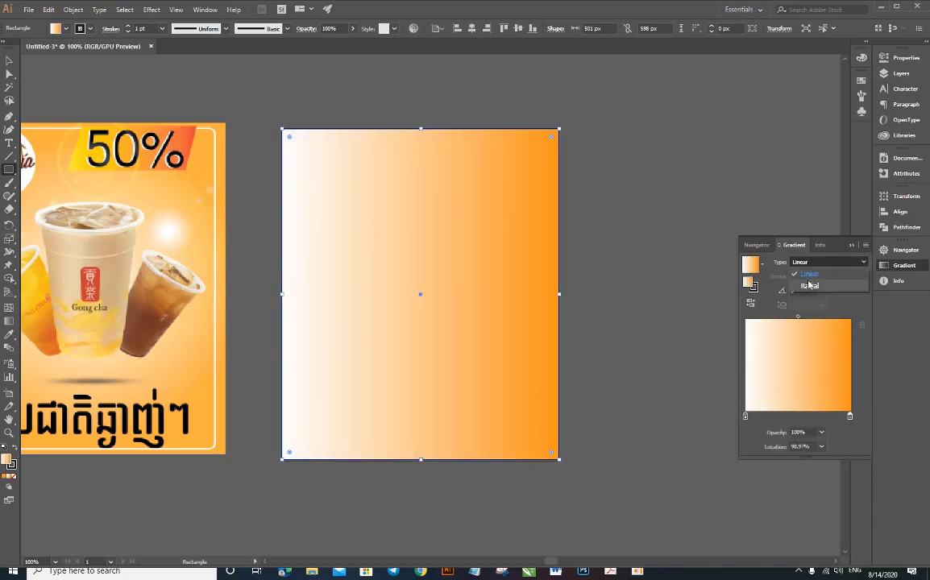
left_click(806, 282)
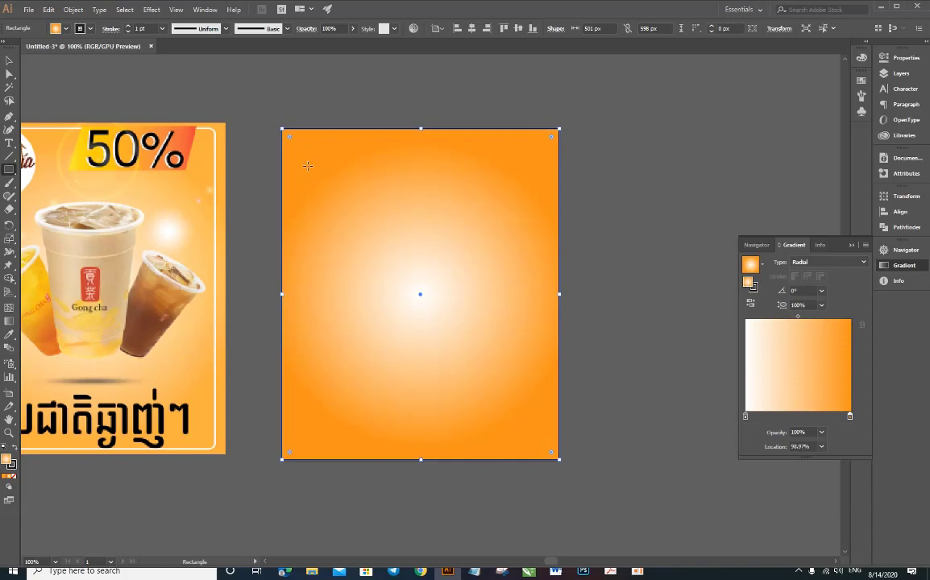
double_click(850, 417)
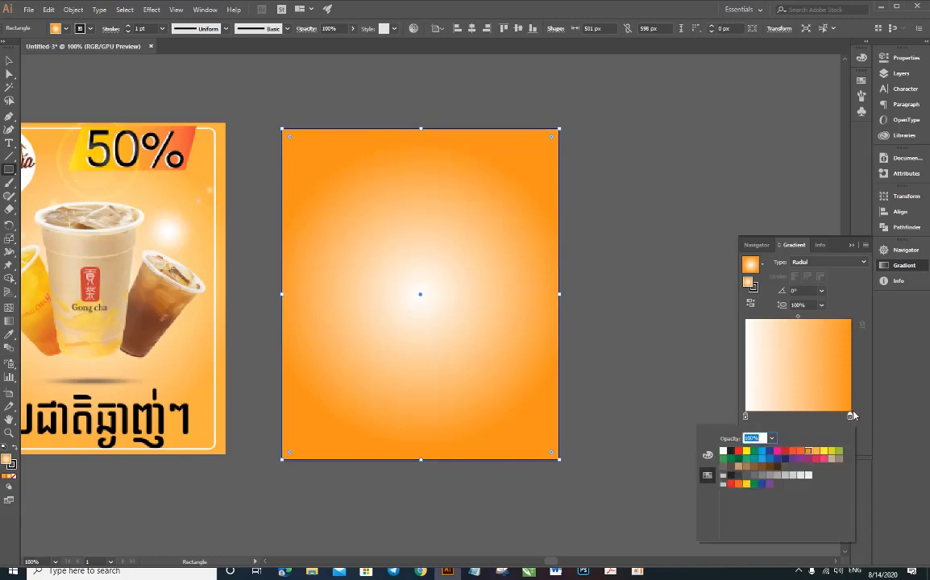
left_click(815, 452)
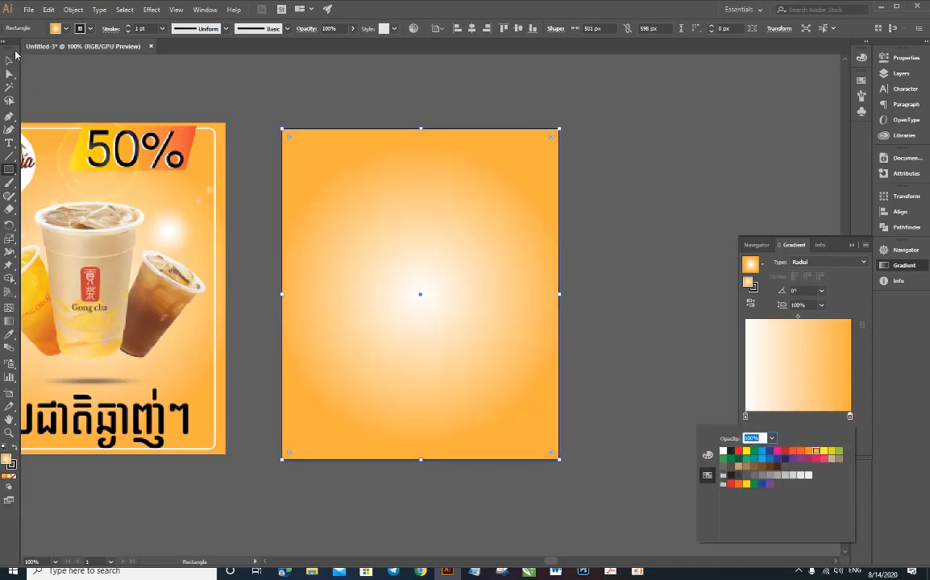
left_click(15, 54)
- Cancel the accidental rectangle size prompt and reselect the gradient rectangle
left_click(390, 90)
left_click(468, 282)
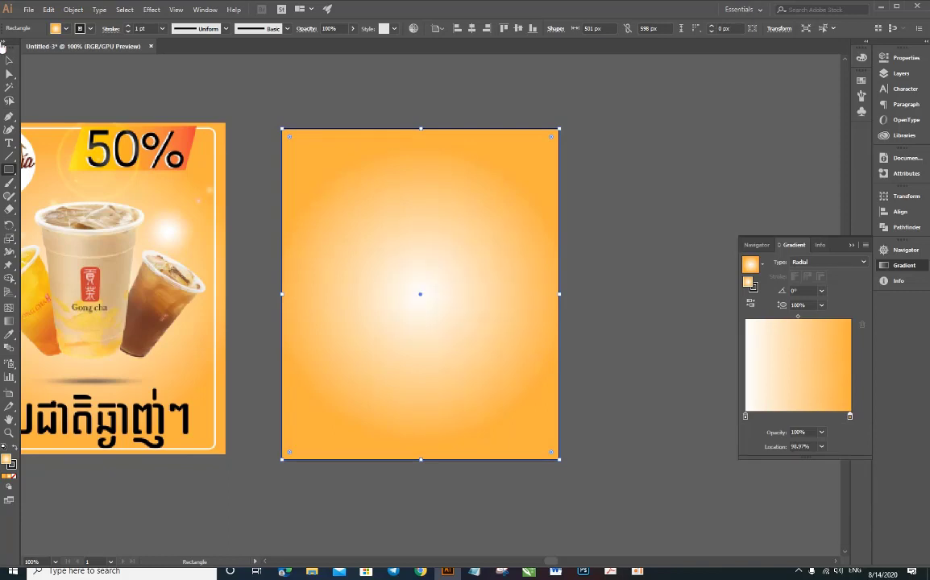
left_click(9, 60)
left_click(46, 65)
scroll(473, 183, "down", 2)
scroll(465, 268, "up", 1)
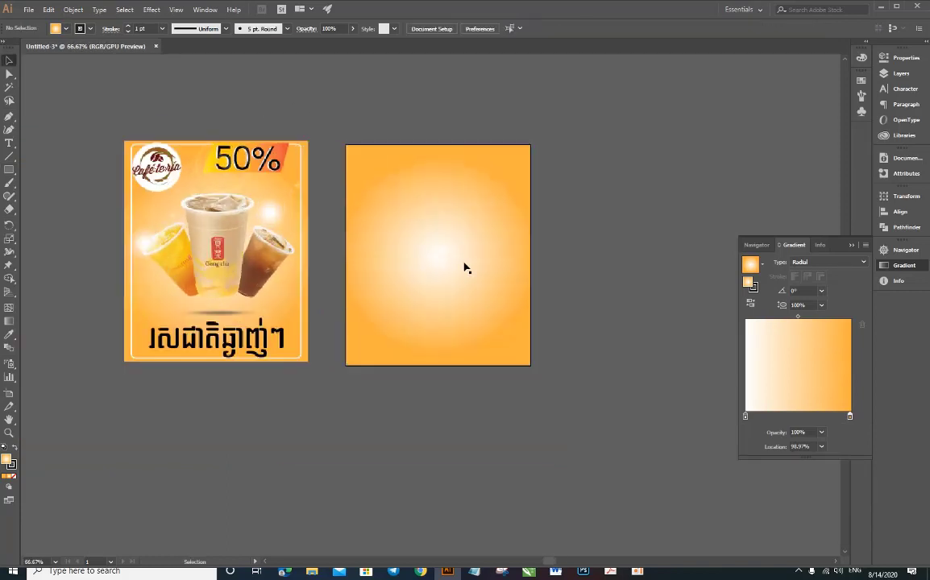
left_click(484, 264)
- Deselect the gradient rectangle and bring up the drink images folder
left_click(564, 258)
left_click(451, 253)
left_click(585, 191)
mouse_move(312, 571)
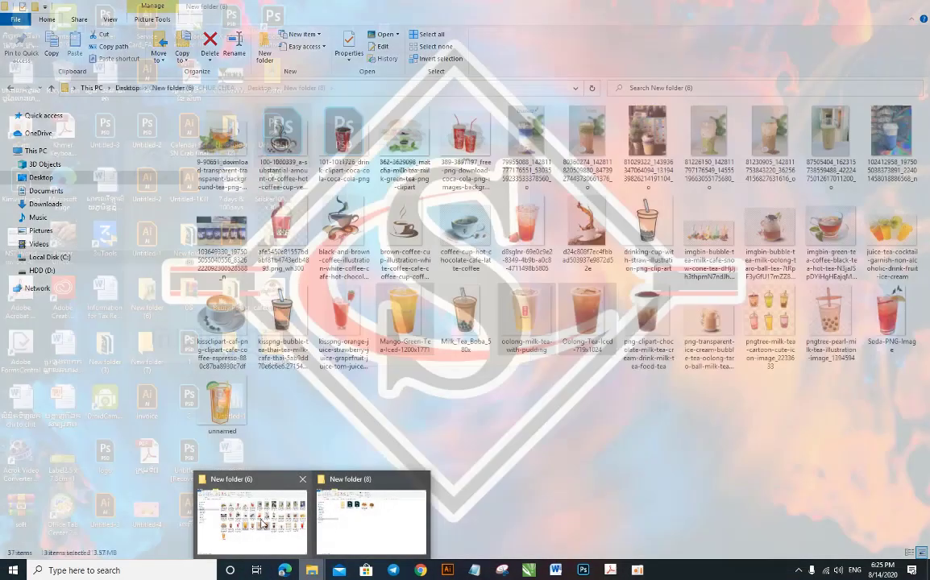
left_click(261, 524)
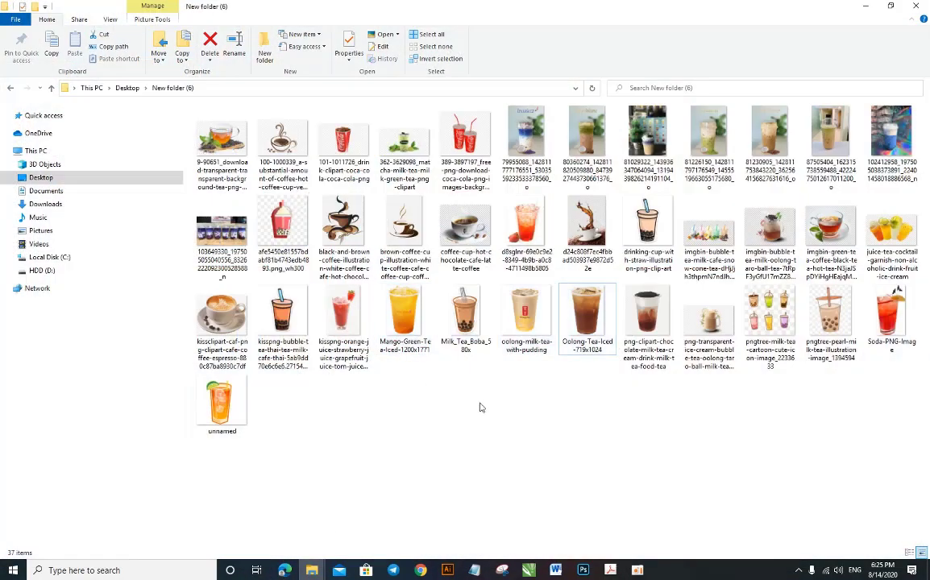
- Select the mango green tea, oolong milk tea and iced oolong images and drag them into Illustrator
left_click(405, 319)
left_click_drag(577, 364, 527, 382)
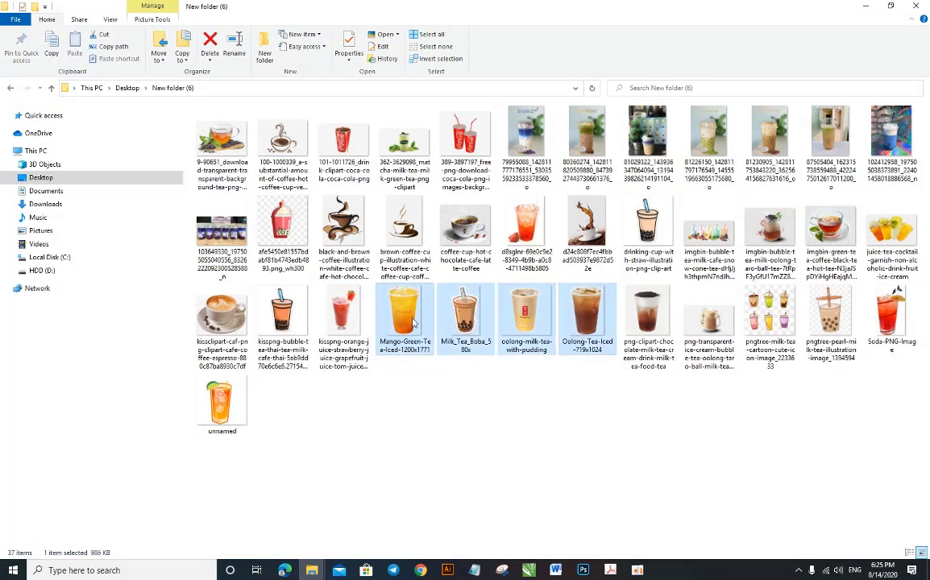
left_click(404, 319)
left_click(526, 319, "ctrl")
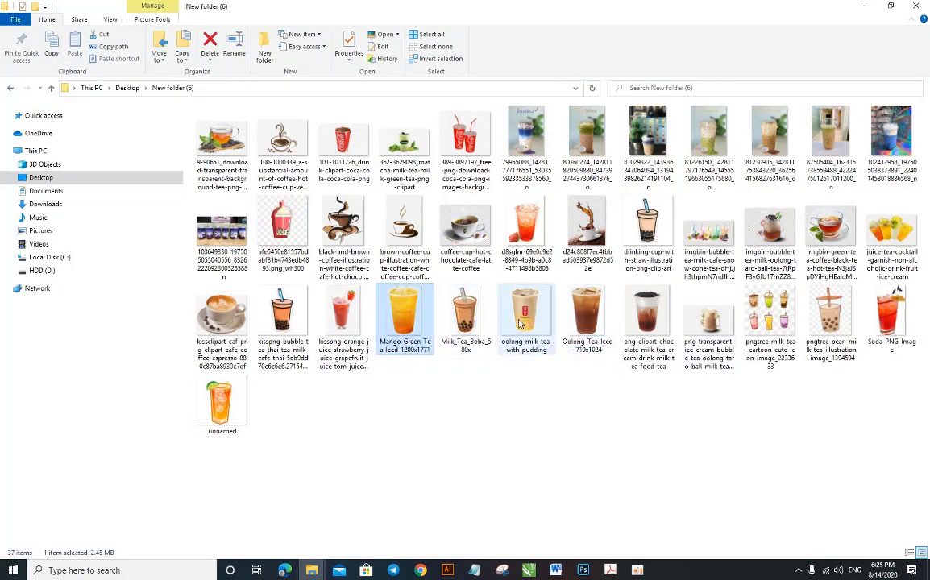
left_click(588, 322)
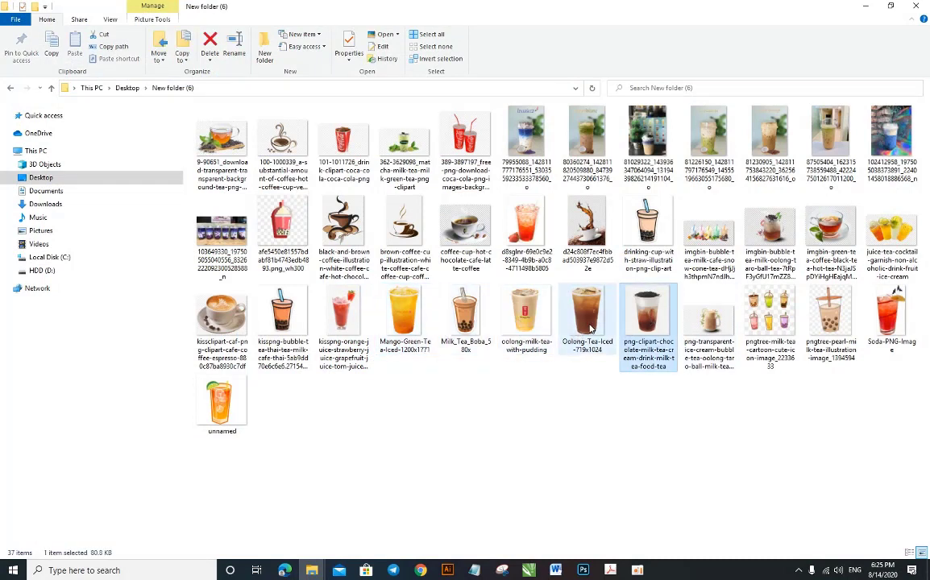
left_click(529, 325, "ctrl")
left_click(395, 311, "ctrl")
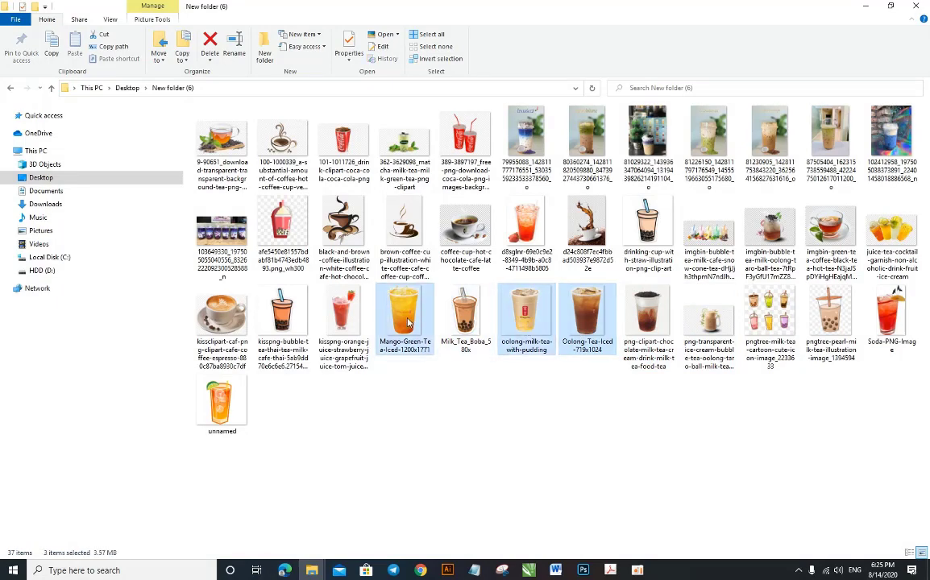
mouse_move(394, 311)
left_mouse_down()
mouse_move(448, 556)
mouse_move(445, 278)
left_mouse_up()
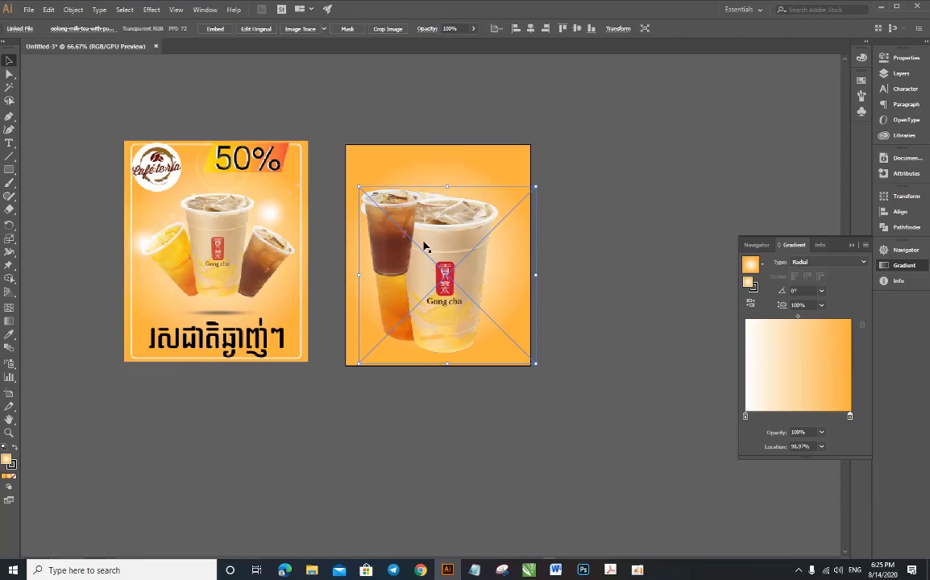
- Move the milk tea cup image off the artboard and zoom in on it
left_click(489, 159)
key("ctrl+shift+a")
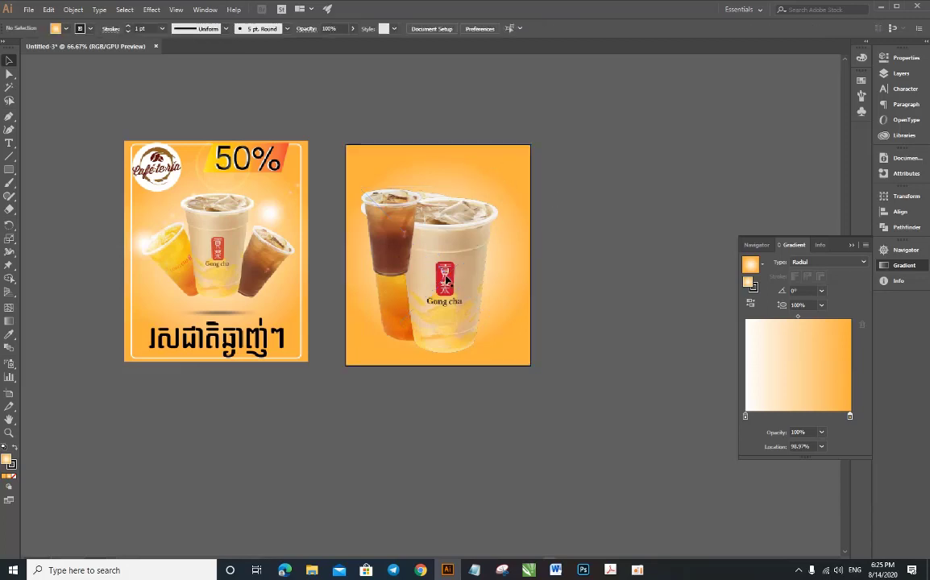
left_click(445, 280)
left_click_drag(477, 273, 656, 246)
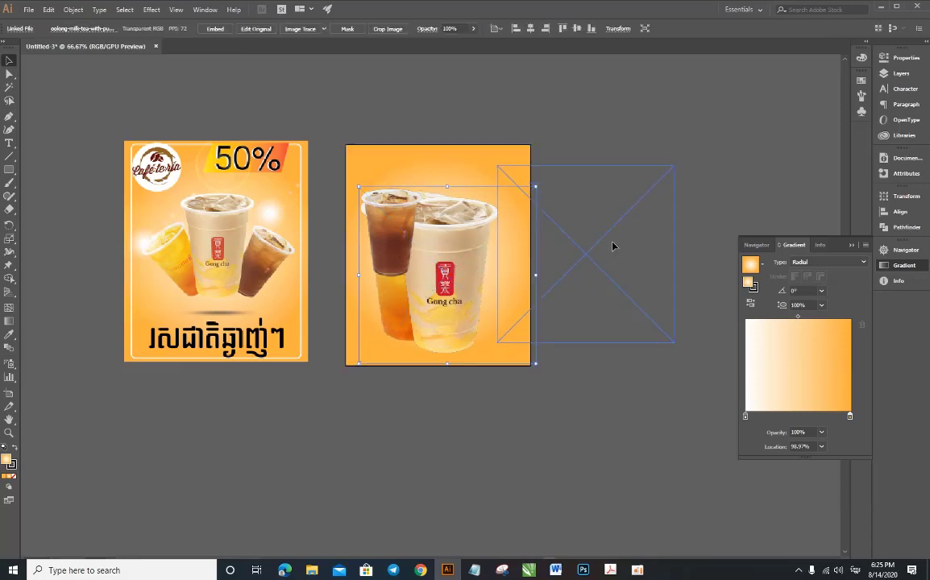
scroll(467, 243, "up", 2)
left_click(467, 242)
scroll(352, 231, "up", 1)
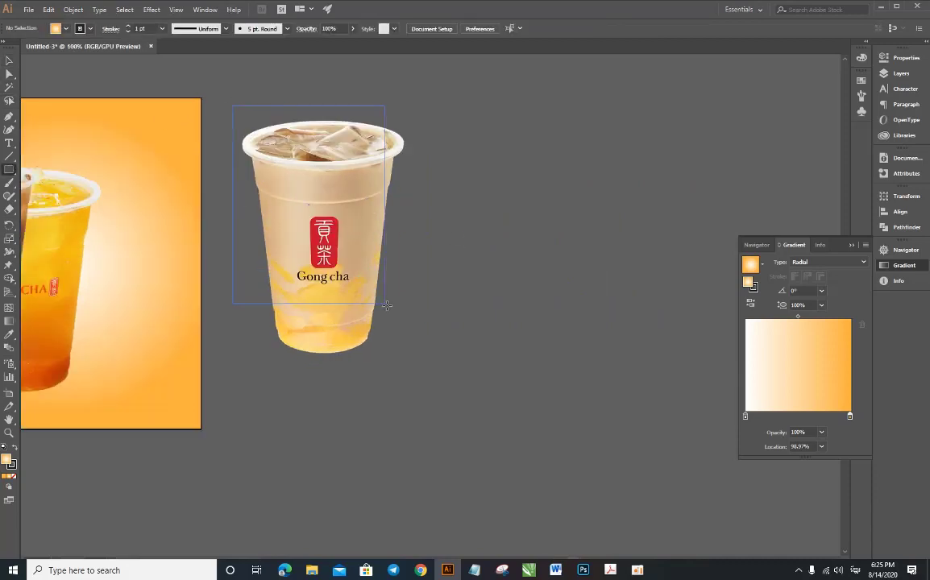
- Clip the milk tea cup with a rectangle mask and move the dark cup below
left_click_drag(387, 305, 404, 353)
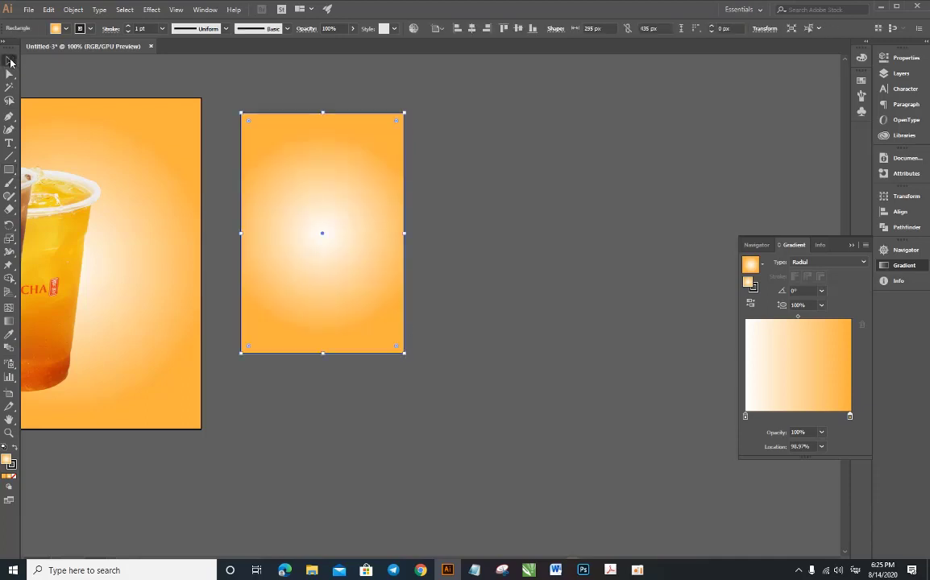
left_click(10, 62)
right_click(314, 211)
left_click(346, 289)
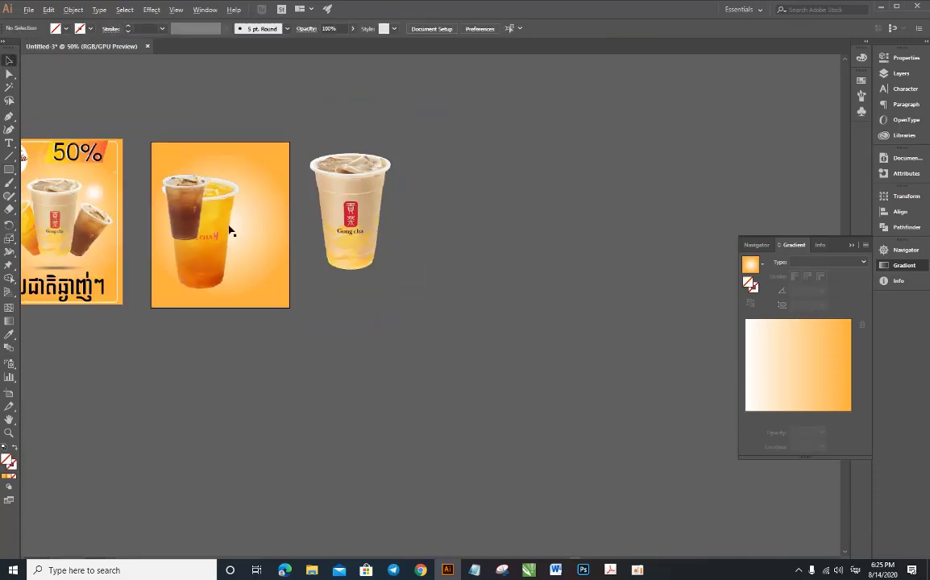
left_click_drag(230, 232, 287, 276)
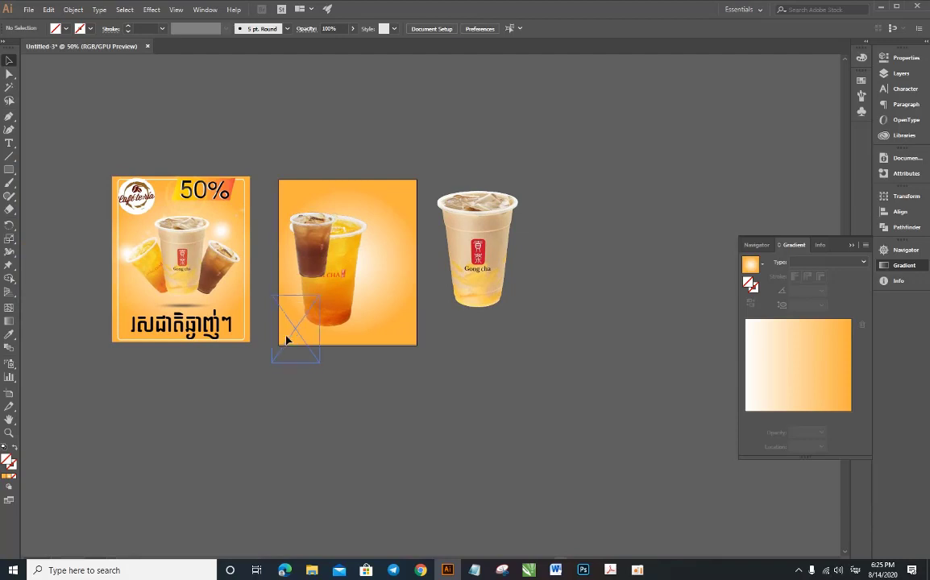
left_click_drag(286, 339, 283, 366)
- Move the clipped milk tea cup into the square and shrink it
mouse_move(339, 266)
left_mouse_down()
mouse_move(379, 354)
mouse_move(415, 387)
left_mouse_up()
left_click_drag(466, 258, 351, 262)
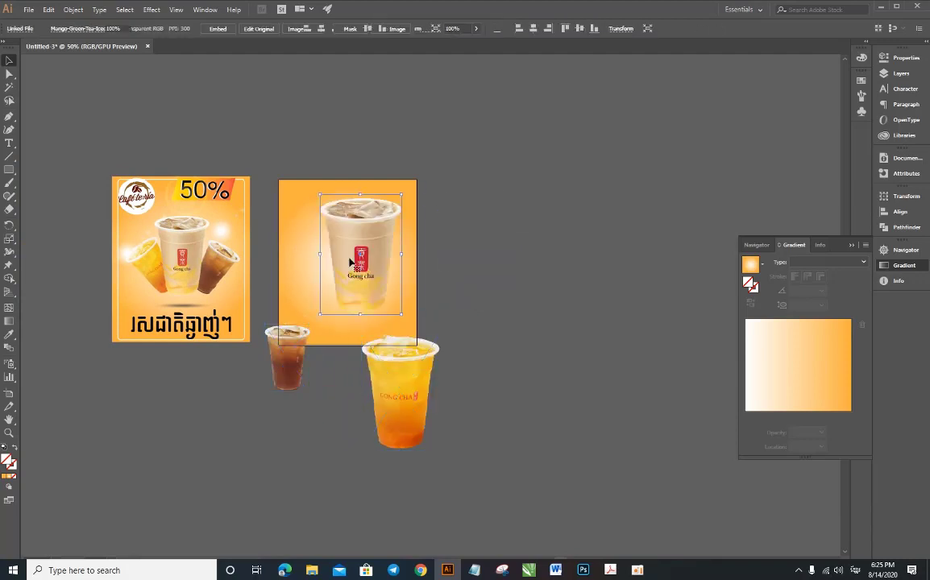
scroll(350, 262, "up", 2)
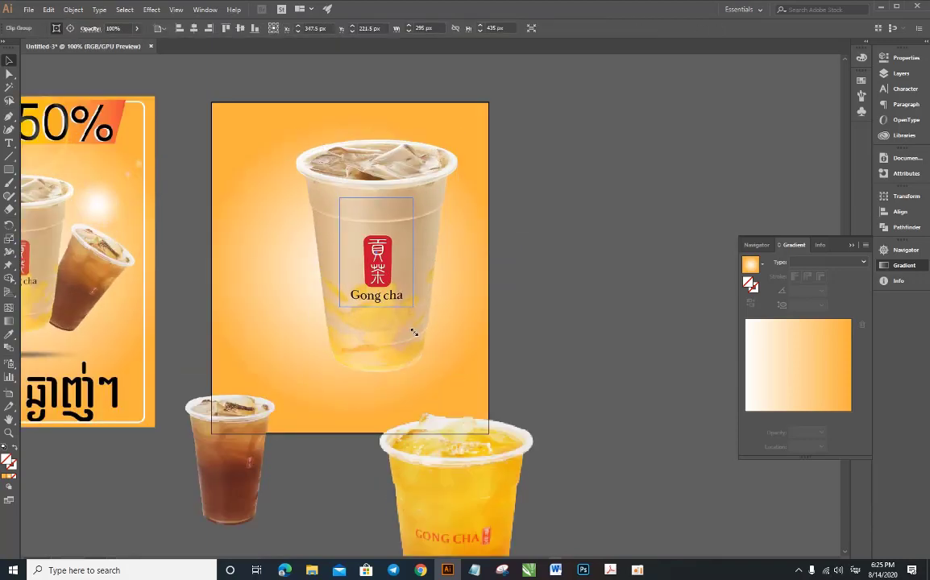
left_click_drag(457, 373, 412, 333)
left_click(401, 296)
key("ctrl+z")
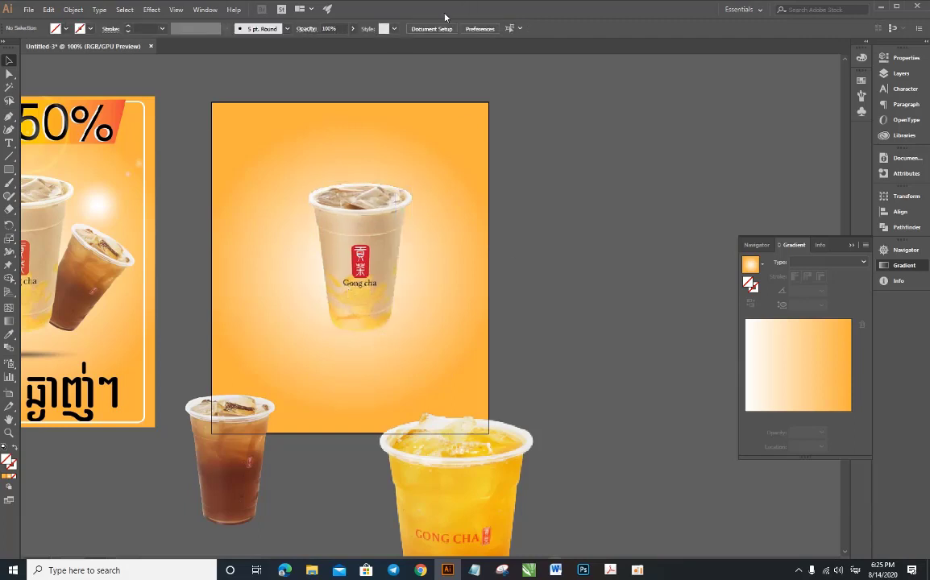
key("ctrl+z")
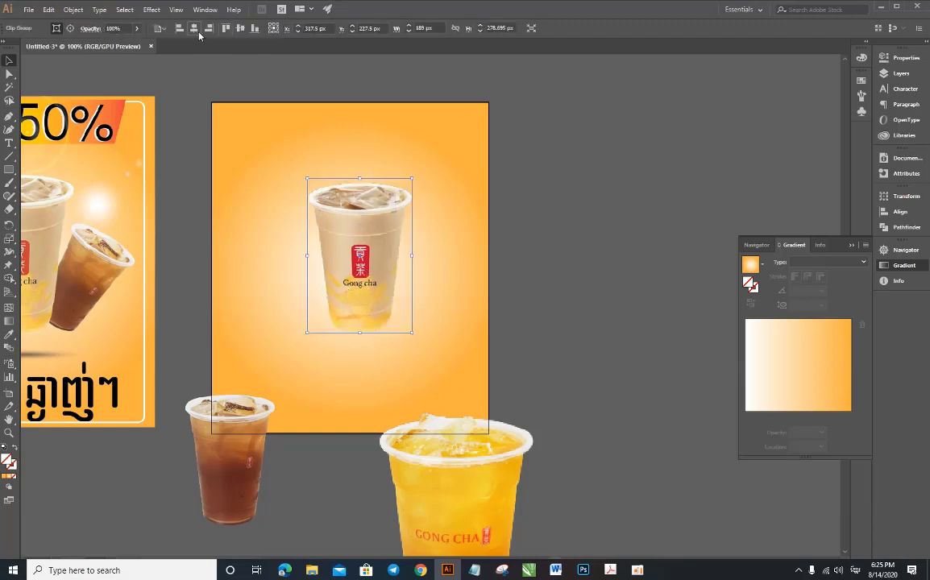
- Shrink the orange cup to about half size and place it left of the milk tea
left_click_drag(481, 542, 461, 332)
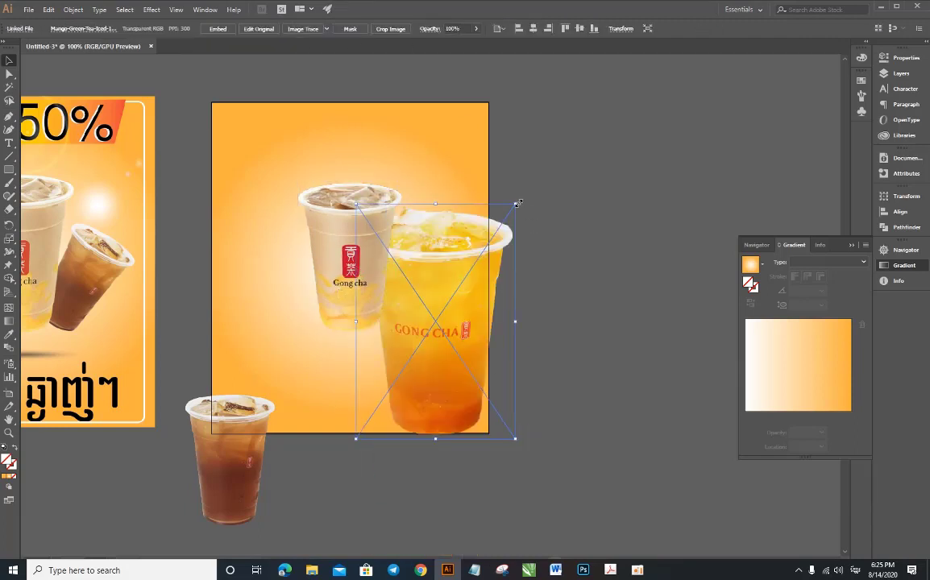
left_click_drag(517, 204, 476, 263)
left_click_drag(450, 322, 334, 292)
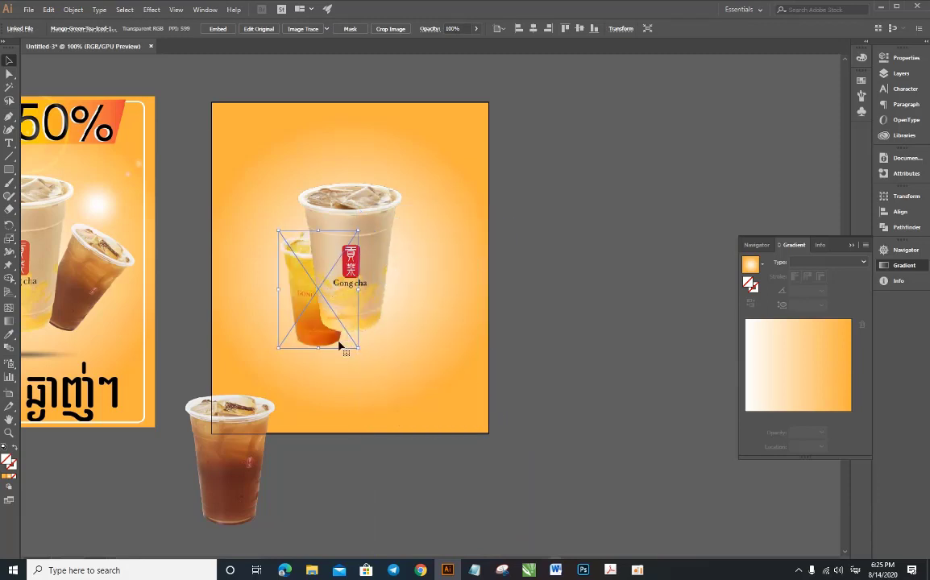
left_click_drag(340, 345, 266, 316)
key("ctrl+z")
left_click(567, 339)
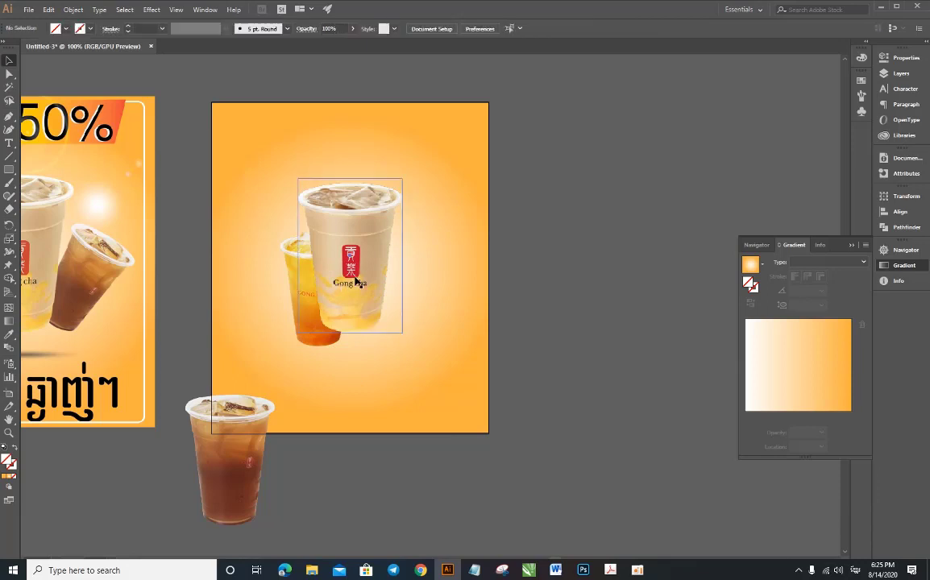
left_click_drag(355, 280, 358, 286)
left_click(473, 326)
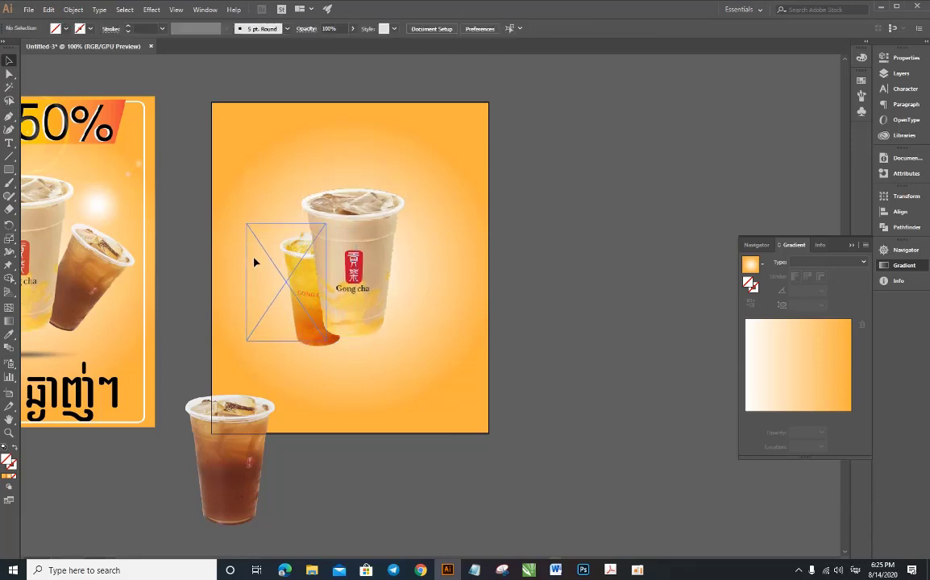
left_click_drag(311, 322, 270, 307)
- Shrink the brown cup, place it right of the milk tea, and tilt it ~30° clockwise
left_click_drag(224, 443, 426, 274)
scroll(410, 275, "up", 1)
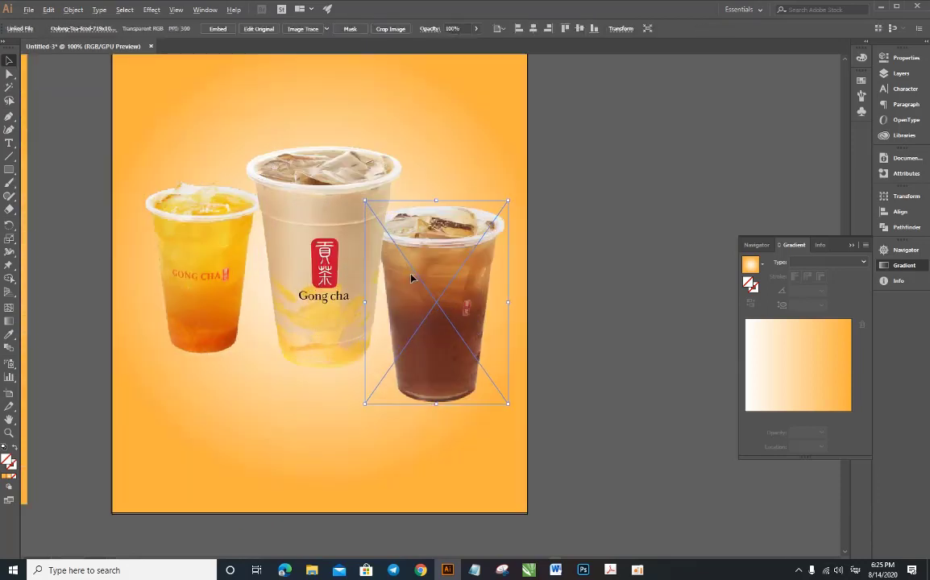
mouse_move(509, 405)
left_mouse_down()
mouse_move(466, 343)
mouse_move(250, 336)
mouse_move(261, 356)
left_mouse_up()
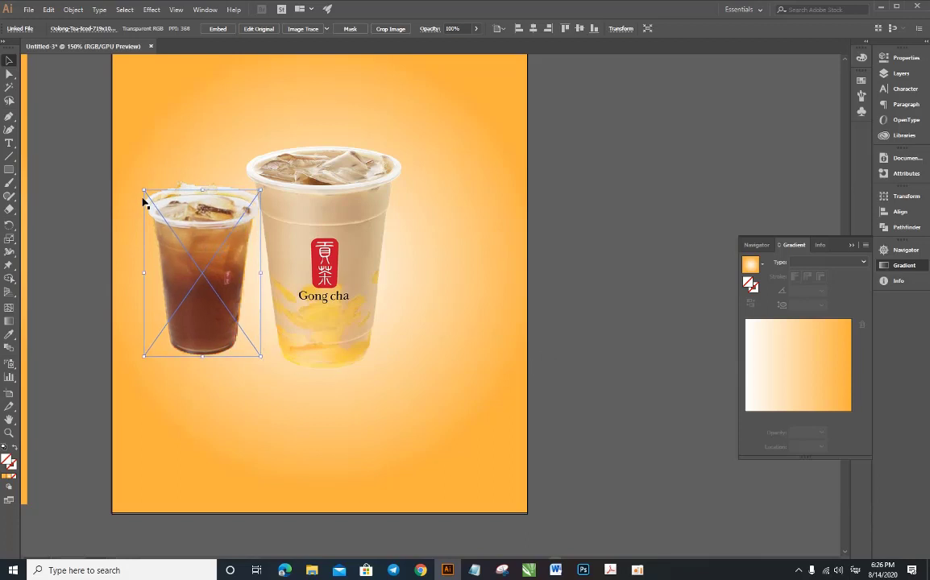
left_click_drag(144, 203, 139, 194)
left_click(248, 300)
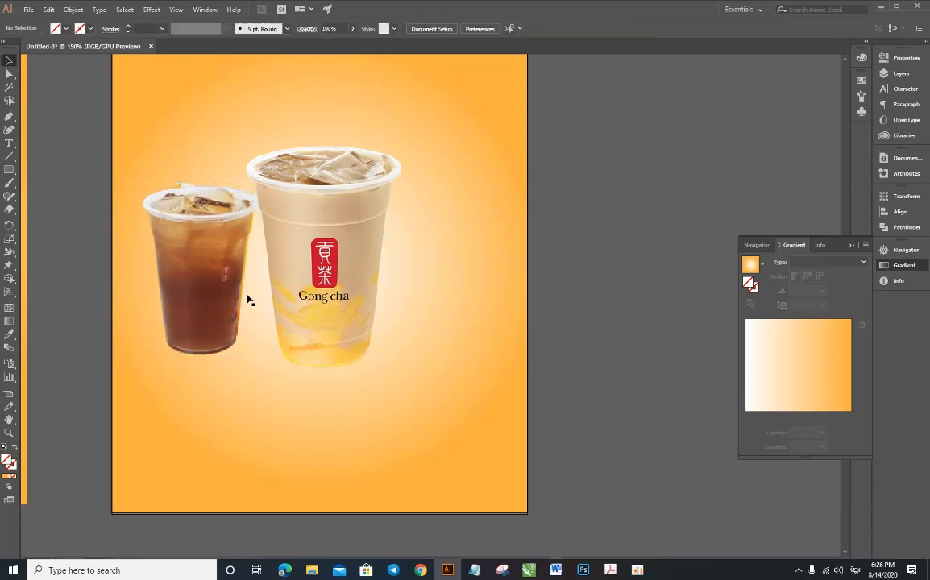
left_click_drag(209, 307, 441, 301)
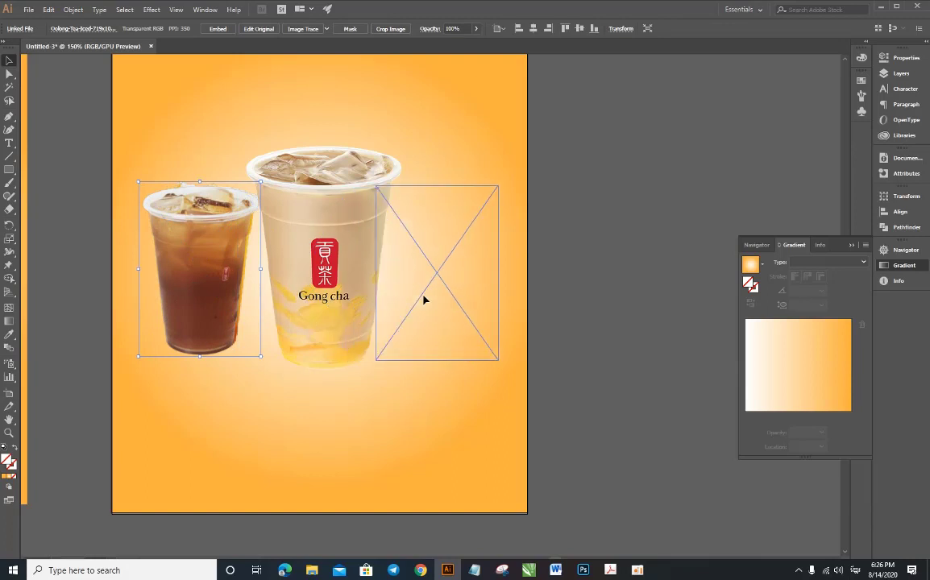
left_click_drag(501, 366, 436, 340)
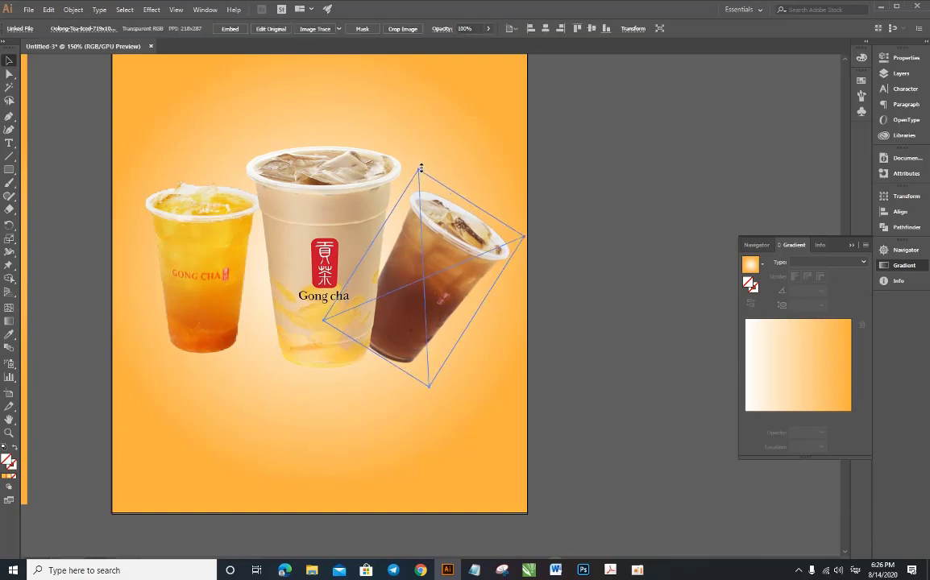
- Tilt the orange cup about 30° counterclockwise and reposition it
left_click(237, 332)
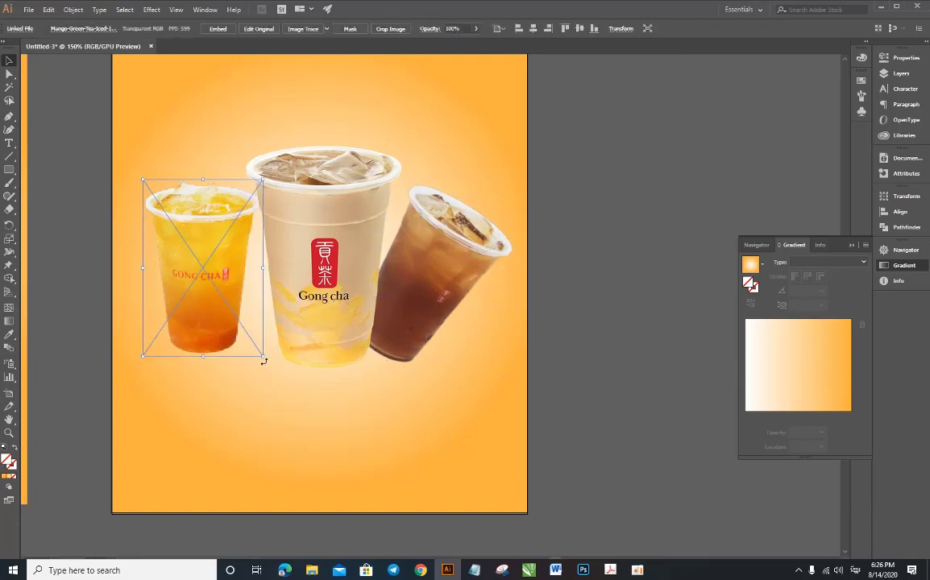
left_click_drag(263, 361, 303, 306)
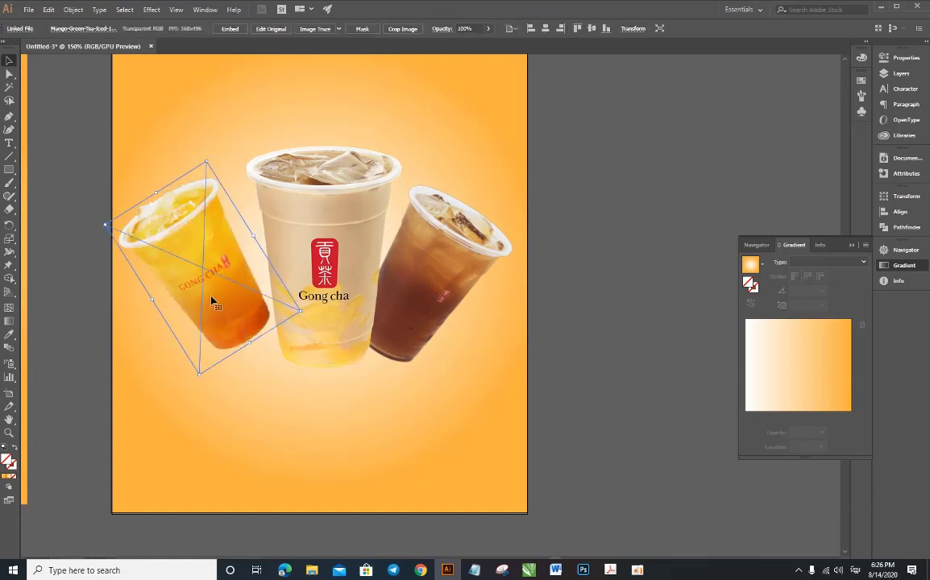
mouse_move(213, 302)
left_mouse_down()
mouse_move(251, 334)
mouse_move(258, 303)
left_mouse_up()
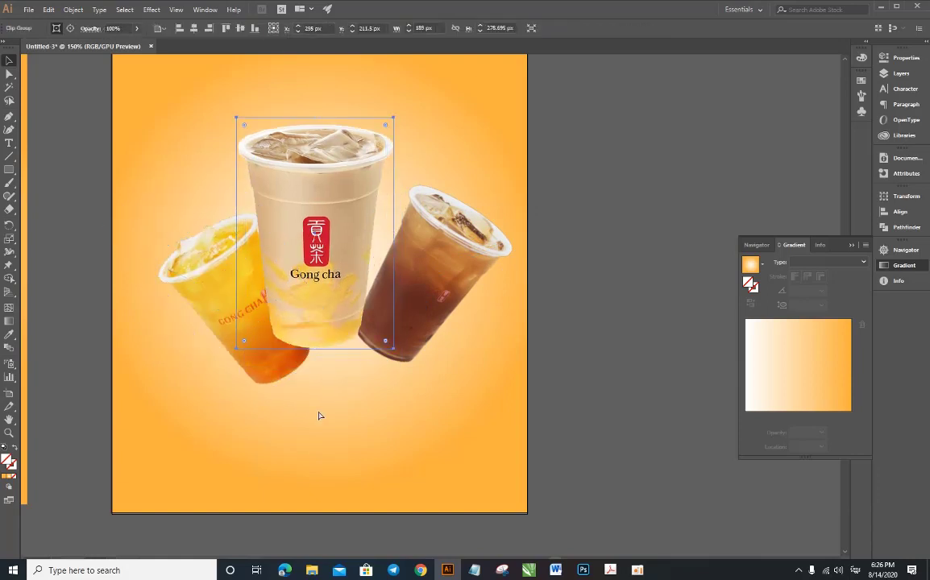
key("ctrl+z")
left_click(451, 429)
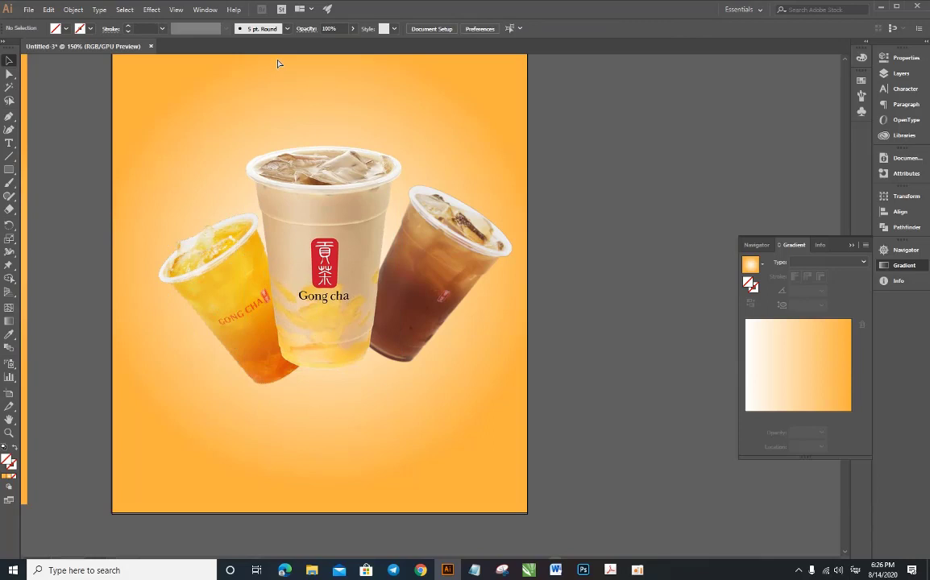
- Show rulers, add a guide at the cups' bases, and align the cups to it
key("ctrl+r")
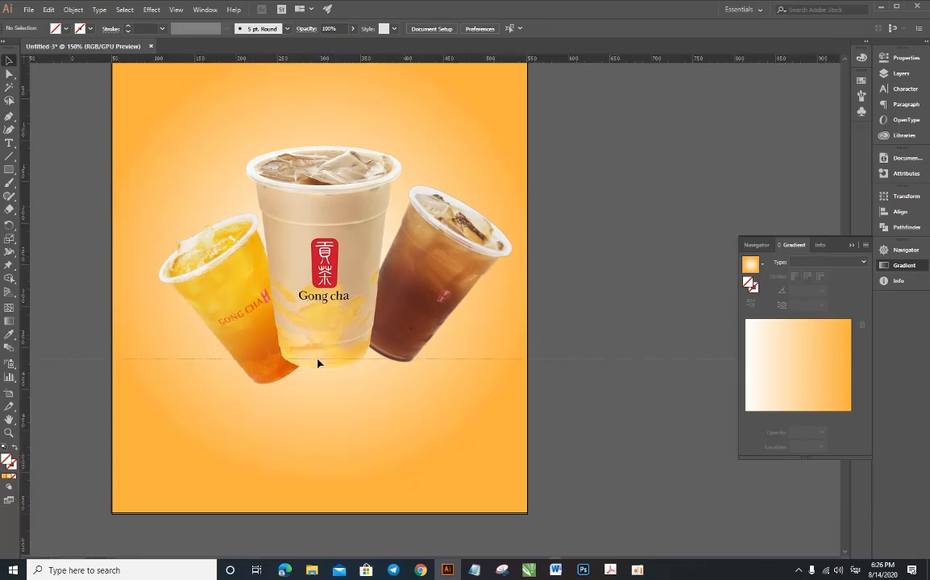
left_click_drag(319, 364, 318, 362)
left_click_drag(332, 315, 332, 308)
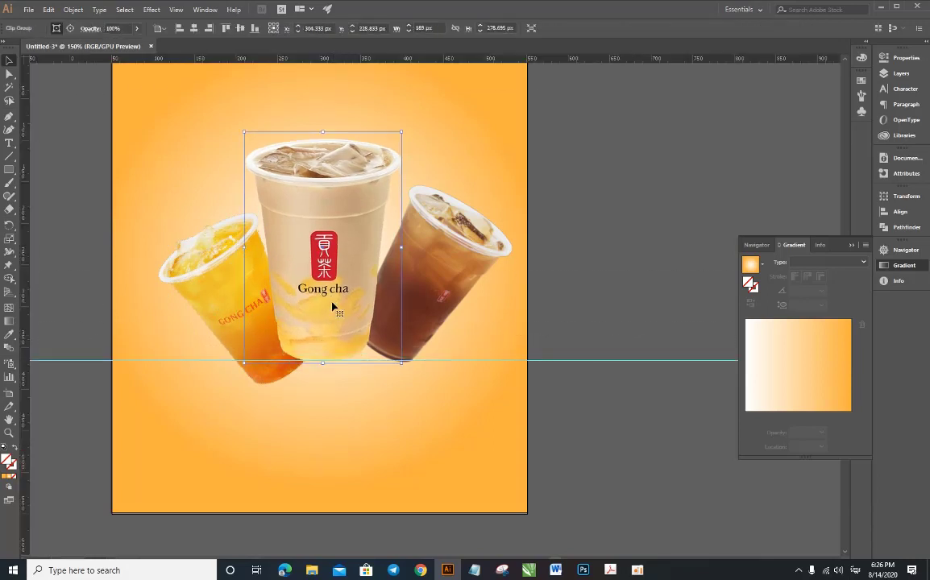
left_click_drag(199, 283, 196, 257)
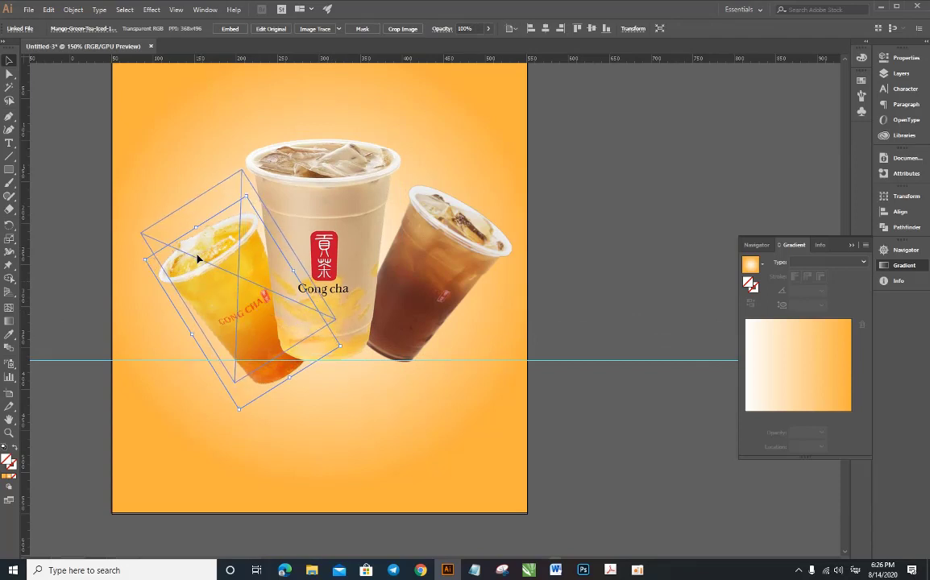
key("Down")
key("Down")
key("Down")
key("Down")
key("Down")
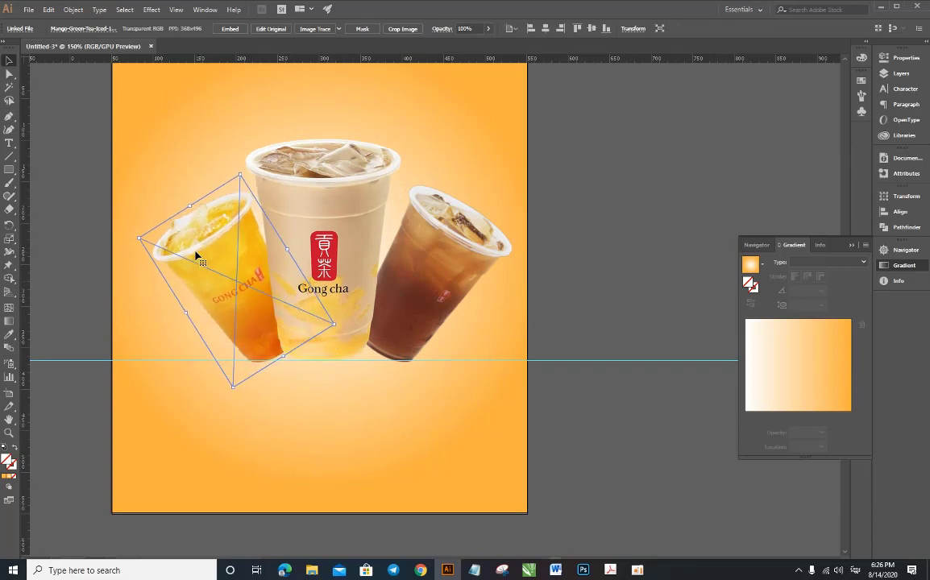
left_click(500, 276)
left_click(208, 276)
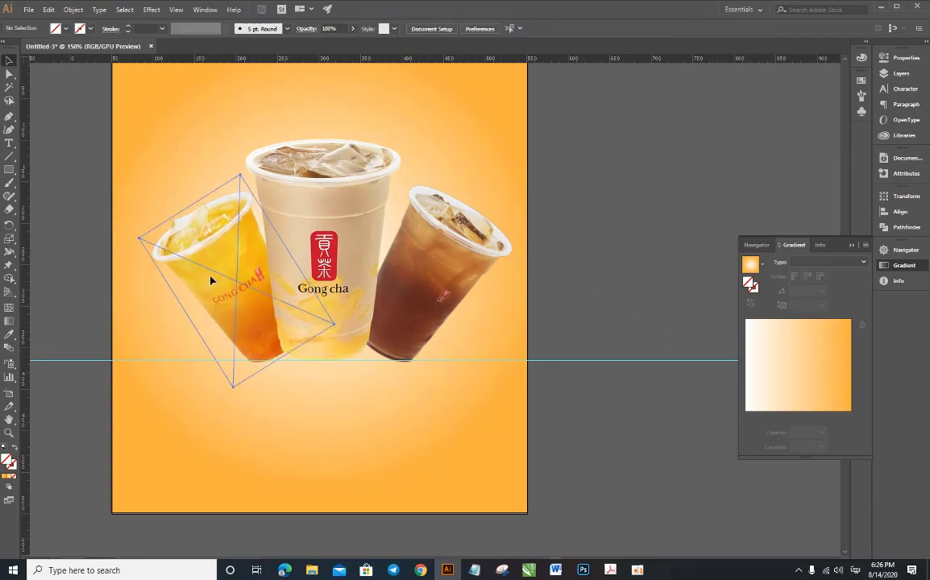
left_click_drag(231, 389, 262, 351)
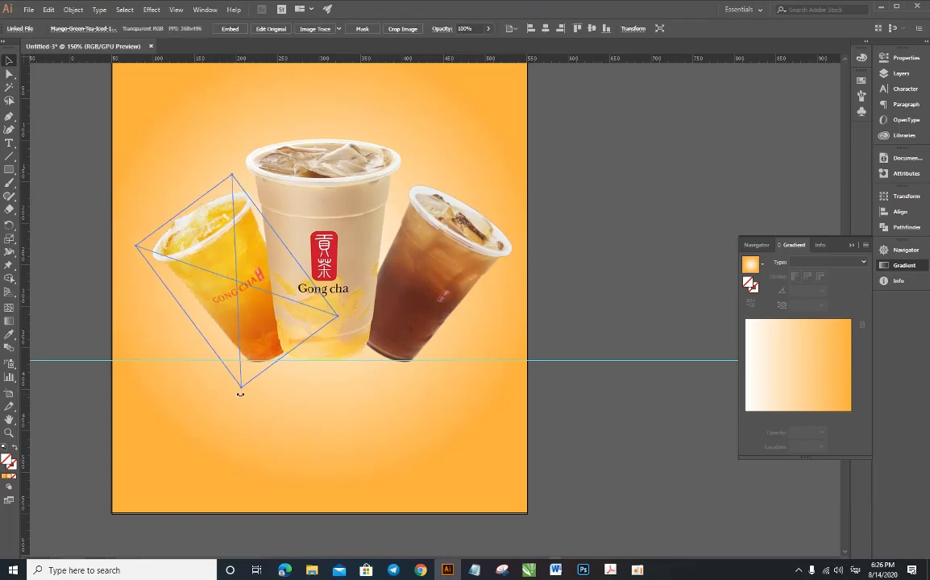
key("Left")
key("Left")
key("Left")
key("Left")
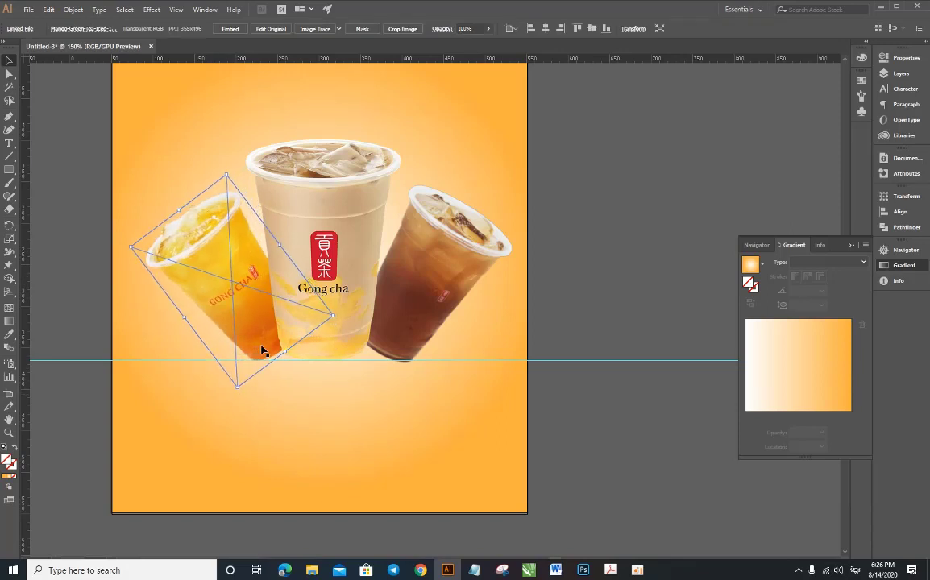
key("Left")
key("Left")
left_click(597, 322)
- Drag the logo.psd file from File Explorer onto the poster artboard
scroll(369, 263, "down", 3)
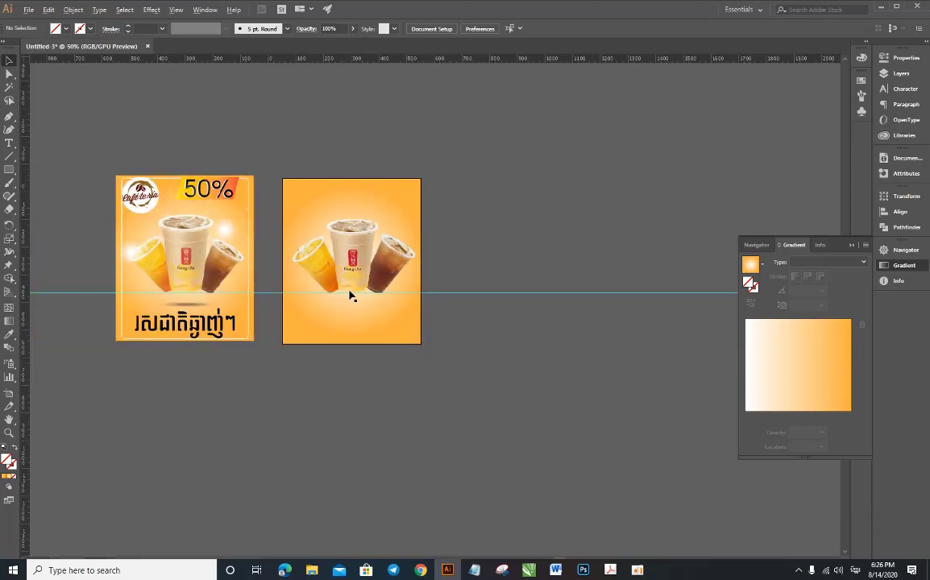
scroll(353, 294, "up", 1)
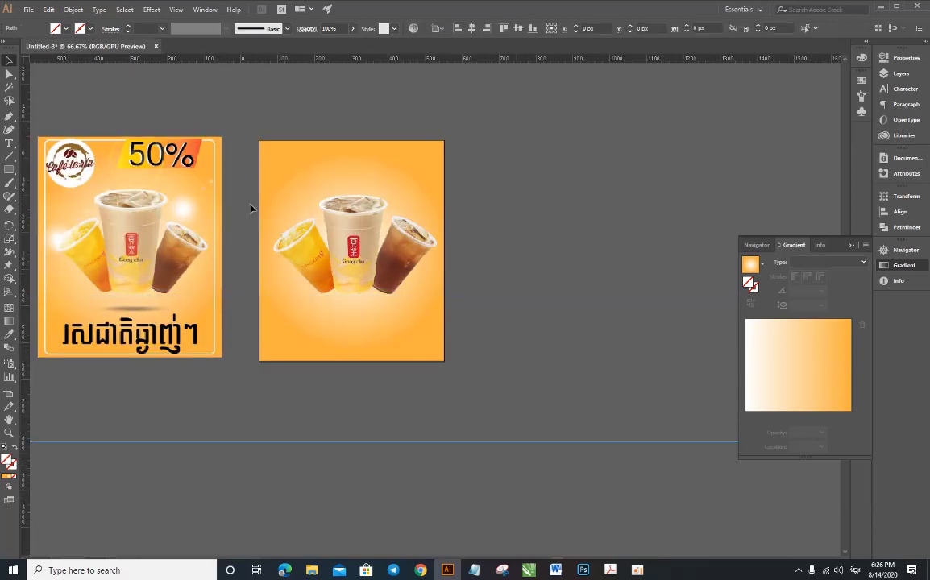
scroll(251, 207, "up", 1)
scroll(395, 147, "down", 1)
scroll(395, 148, "up", 1)
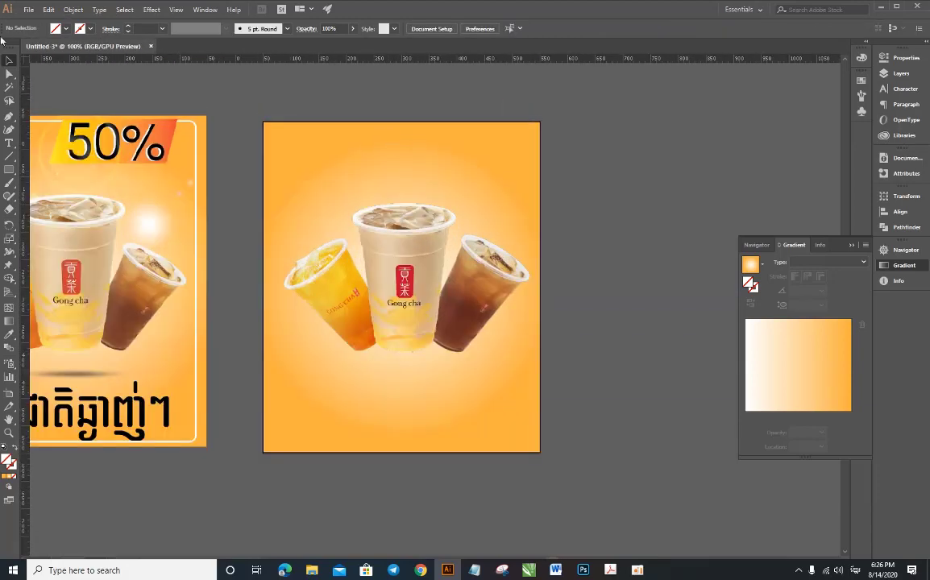
mouse_move(312, 570)
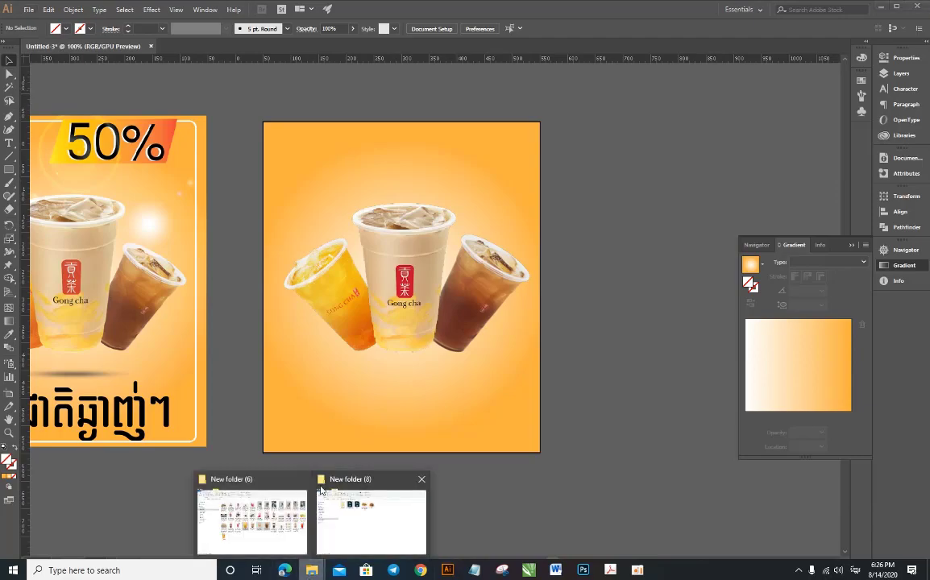
left_click(212, 479)
mouse_move(344, 133)
left_mouse_down()
mouse_move(420, 317)
mouse_move(356, 196)
left_mouse_up()
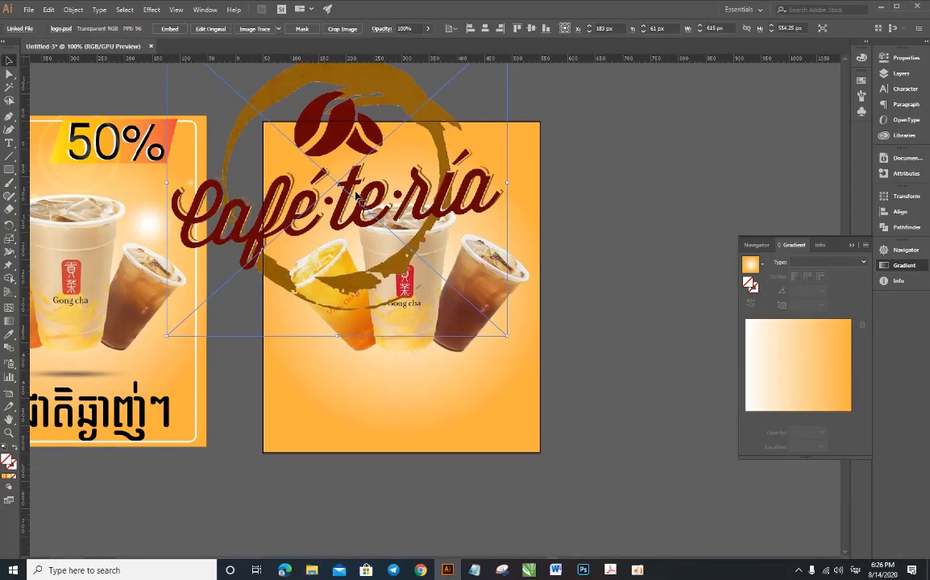
- Scale the logo down into a small emblem at the poster's top-left corner
left_click_drag(507, 340, 378, 211)
left_click(610, 224)
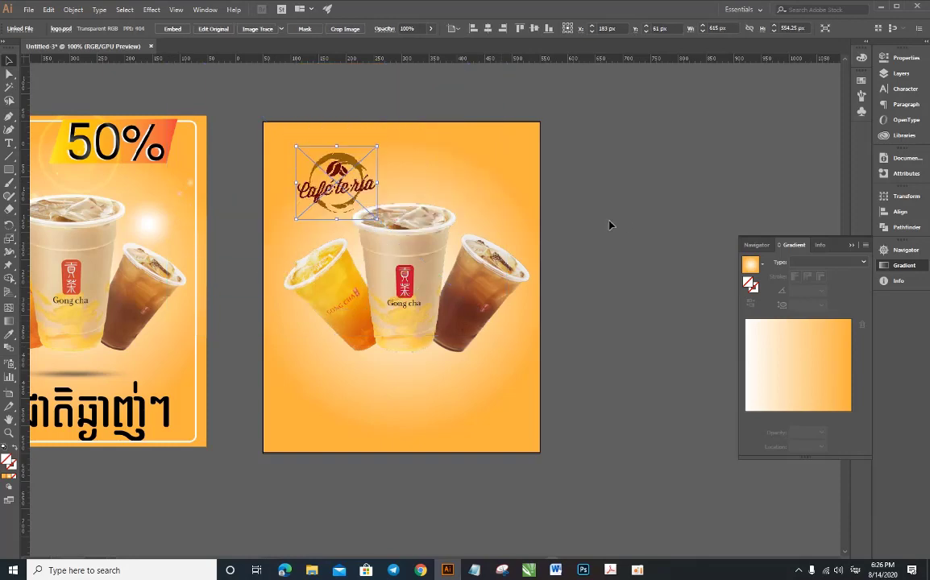
scroll(307, 169, "up", 2)
scroll(307, 170, "down", 1)
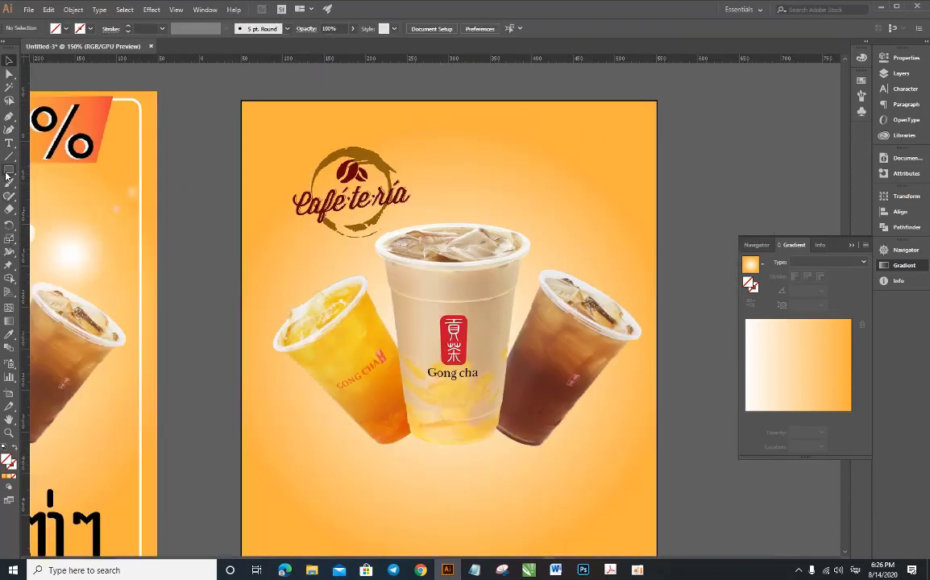
left_click_drag(6, 172, 42, 183)
scroll(299, 185, "down", 2)
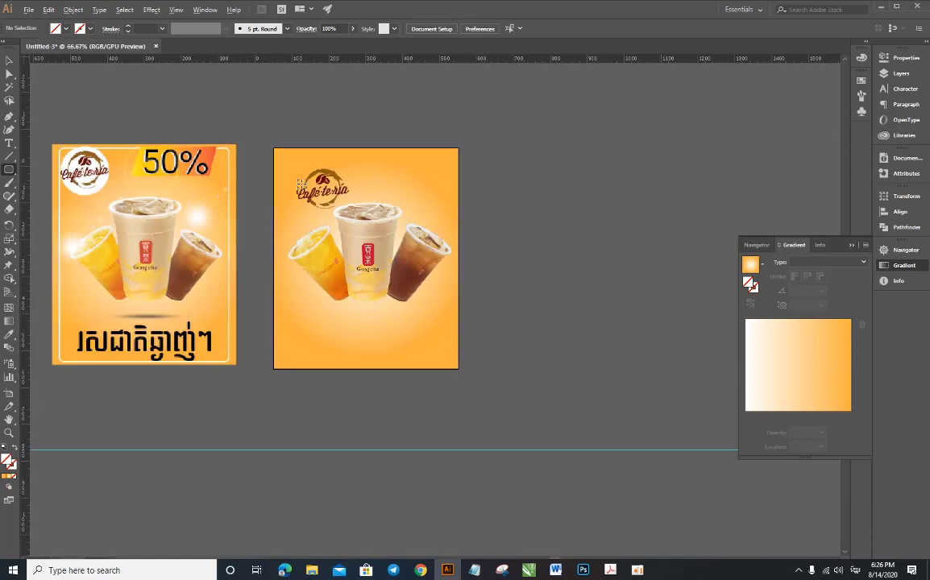
scroll(299, 184, "up", 1)
- Draw an inset rounded rectangle frame with a white 5 pt stroke
left_click_drag(269, 139, 529, 454)
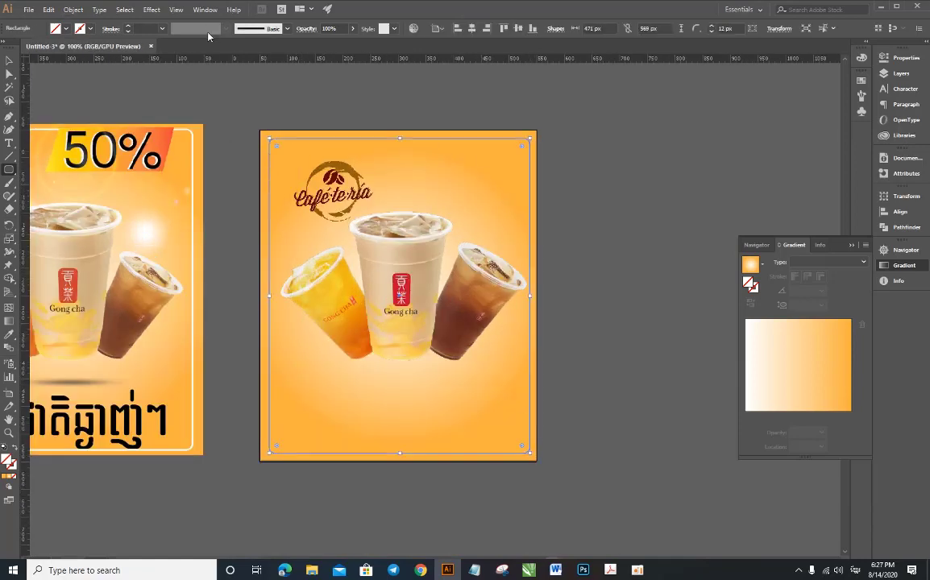
left_click(88, 29)
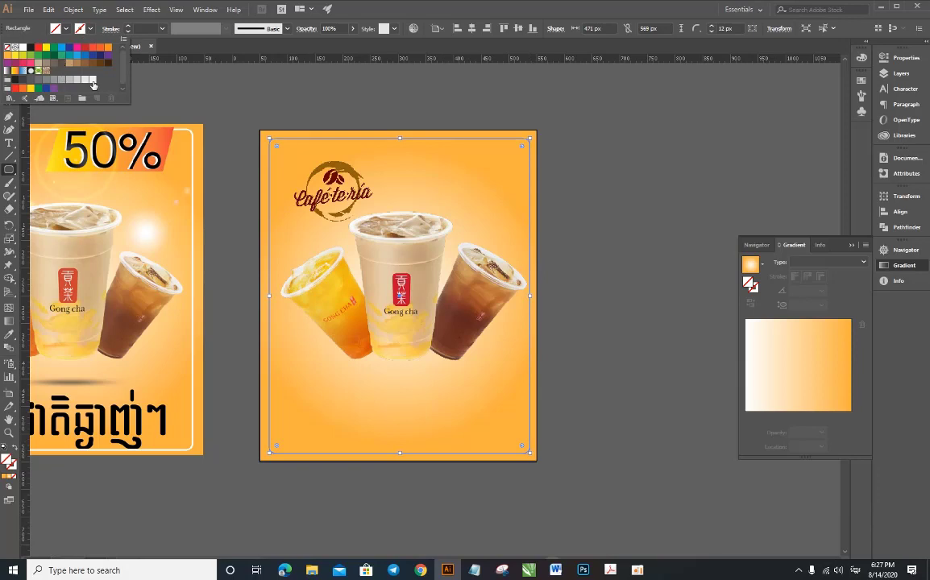
left_click(92, 81)
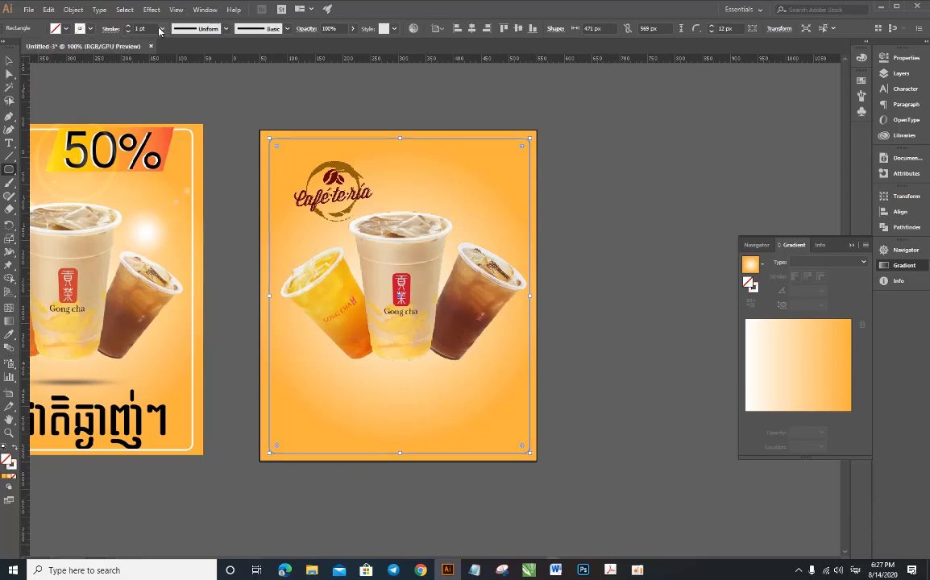
type("5")
key("Return")
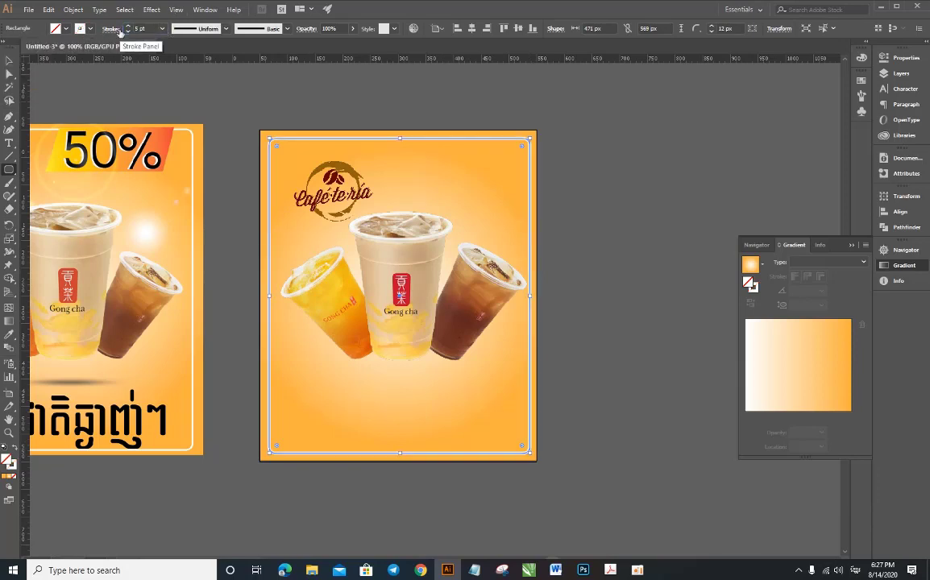
left_click(9, 60)
left_click(291, 149)
scroll(301, 162, "up", 2)
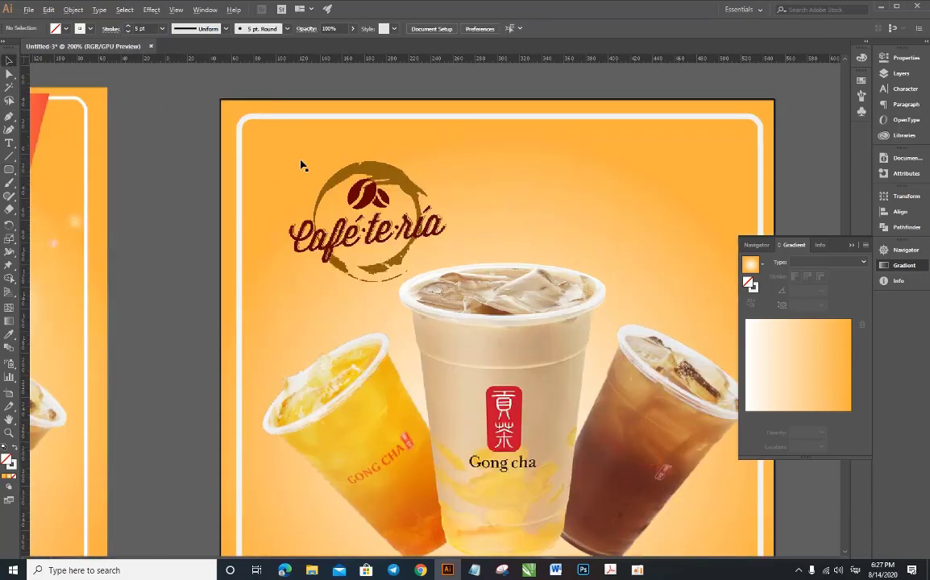
left_click(385, 186)
- Move the Café·te·ría logo toward the top-left corner and scale it down slightly
left_click_drag(385, 186, 355, 163)
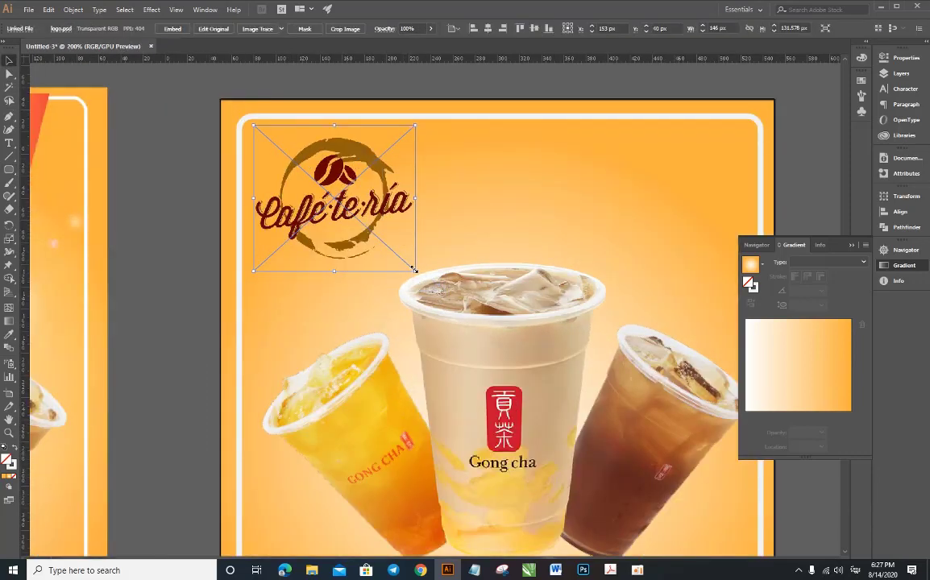
left_click_drag(415, 270, 394, 256)
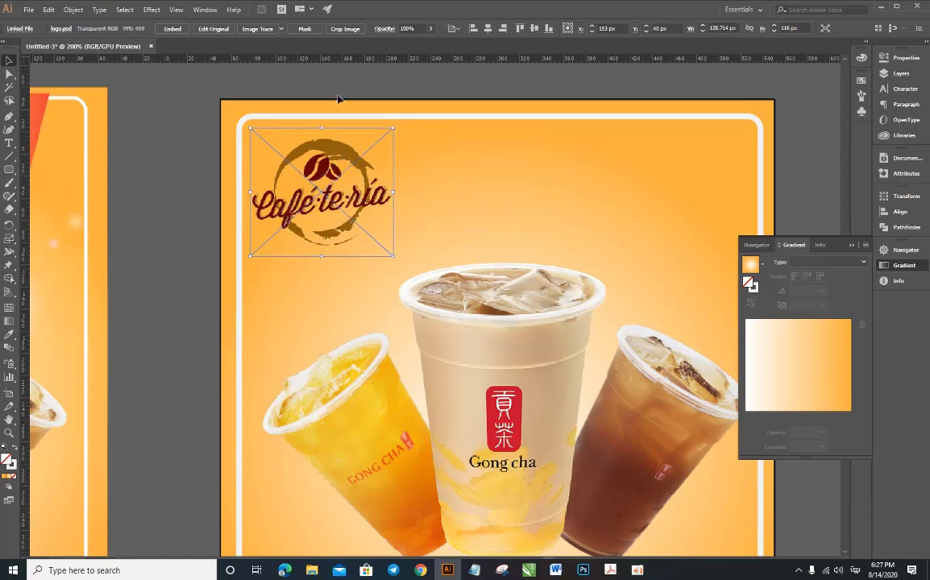
left_click(117, 130)
- Draw a circle around the logo with the Ellipse Tool
left_click_drag(9, 170, 40, 198)
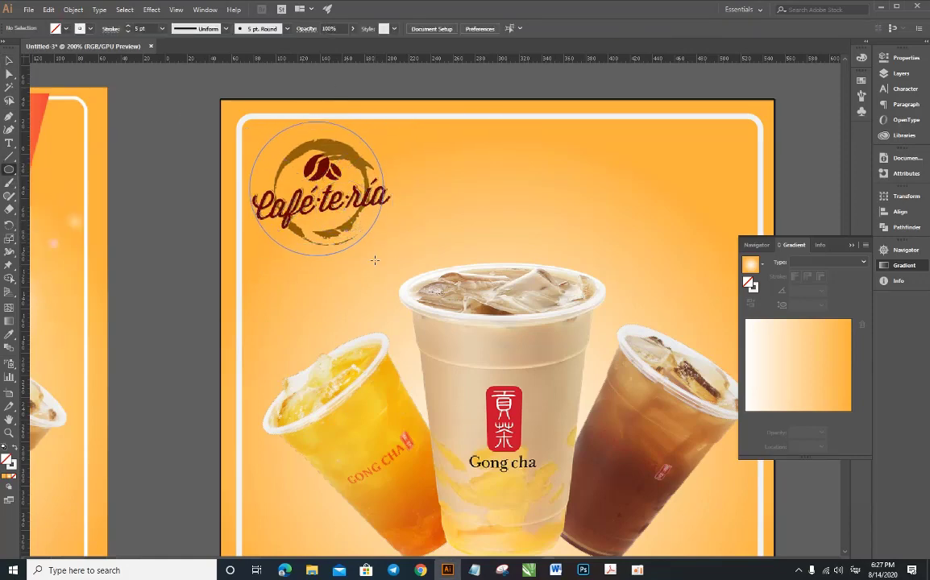
left_click_drag(365, 237, 387, 270)
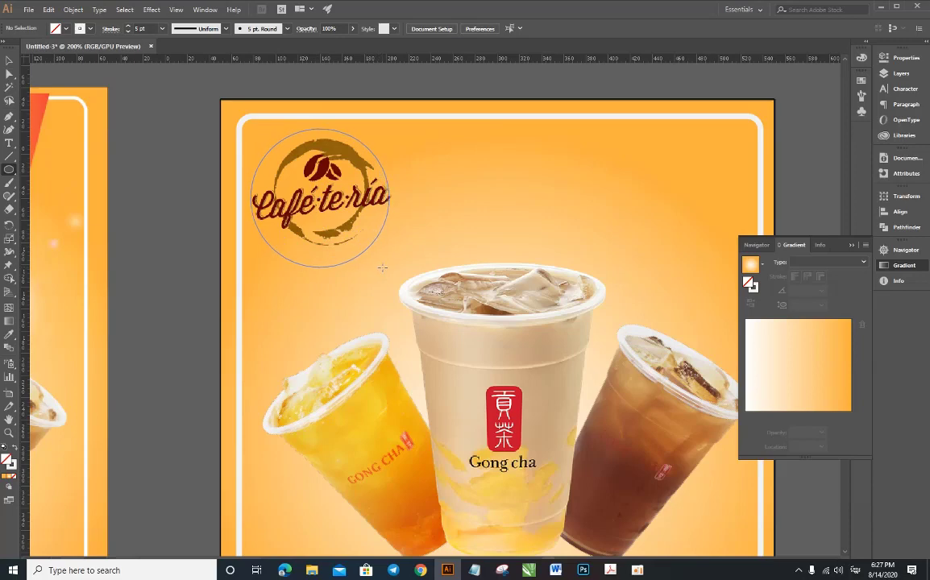
left_click_drag(387, 269, 388, 268)
key("alt+space")
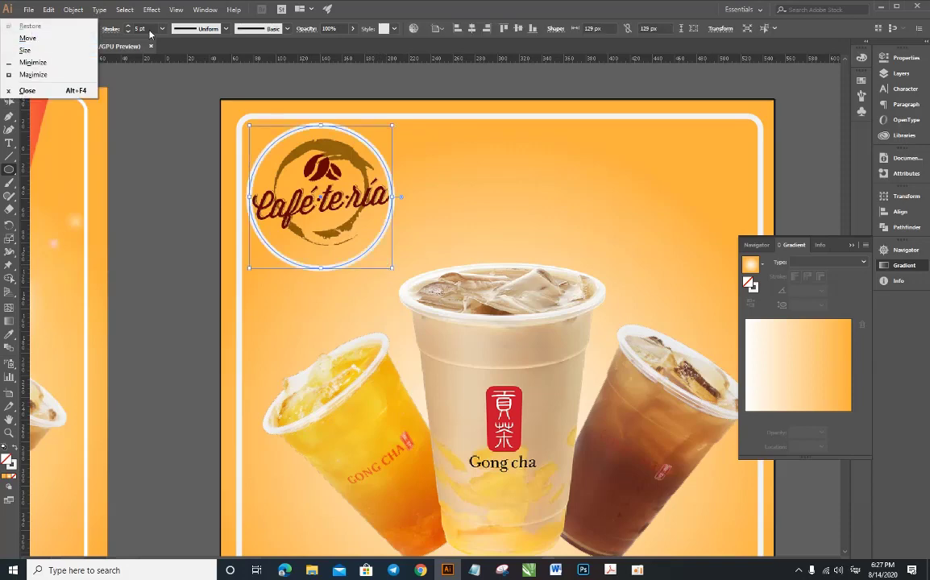
left_click(145, 28)
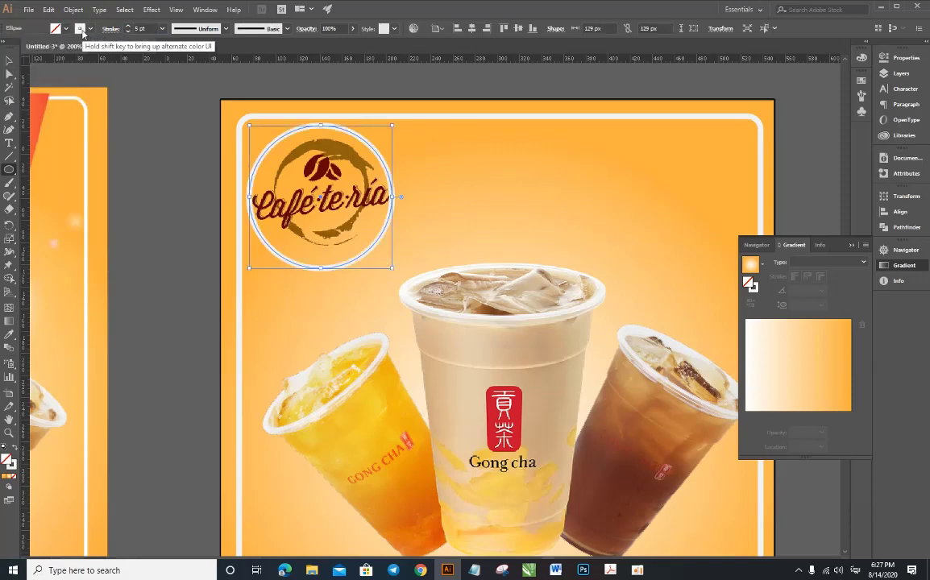
- Give the circle no stroke and a white fill
left_click(90, 28)
left_click(7, 46)
left_click(58, 29)
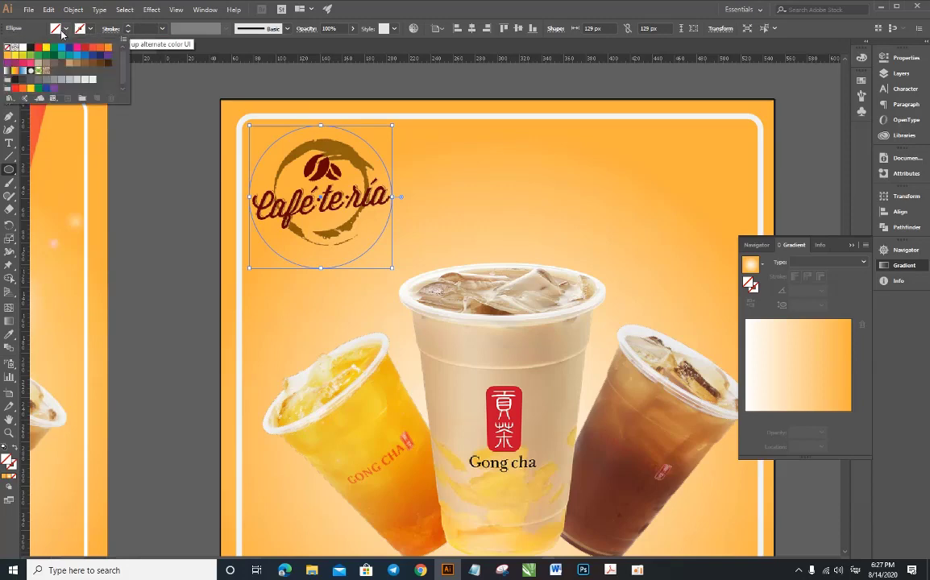
left_click(91, 80)
key("Escape")
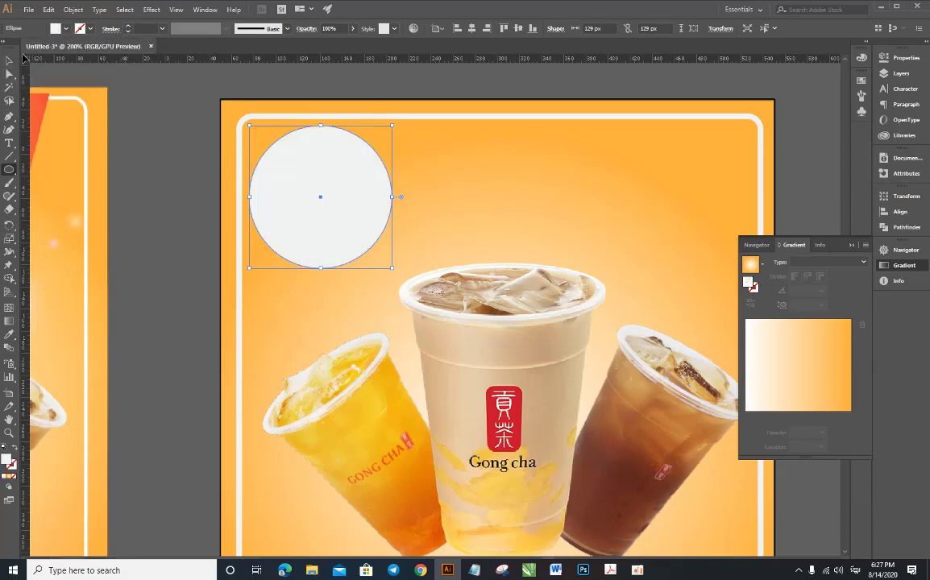
key("v")
- Send the white circle behind the logo so the logo sits on top
right_click(288, 207)
mouse_move(317, 388)
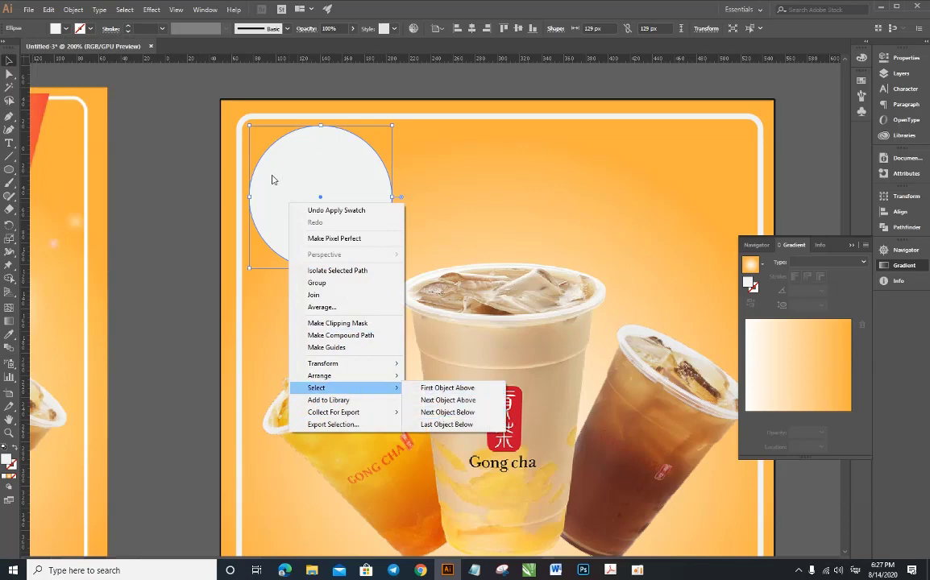
left_click(248, 162)
key("a")
left_click(272, 179)
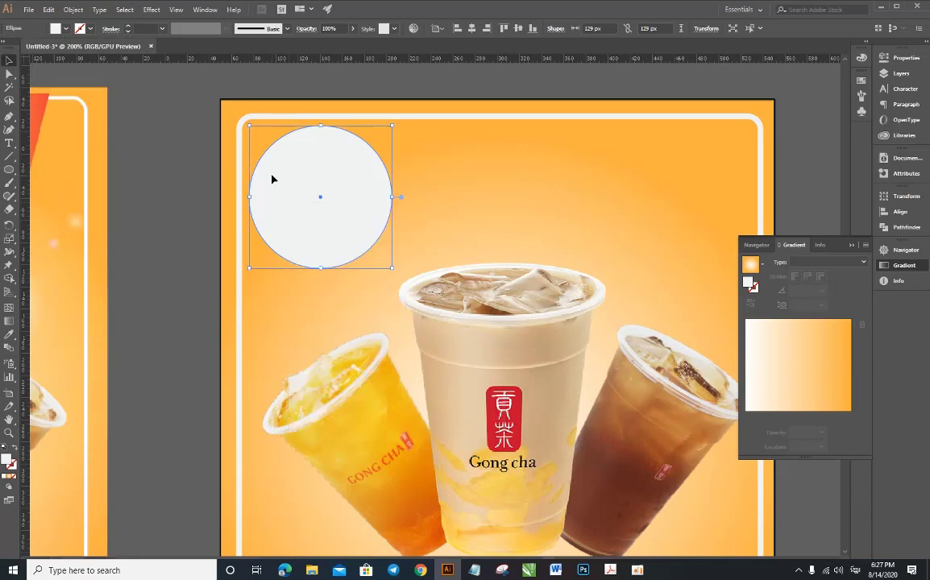
key("ctrl+v")
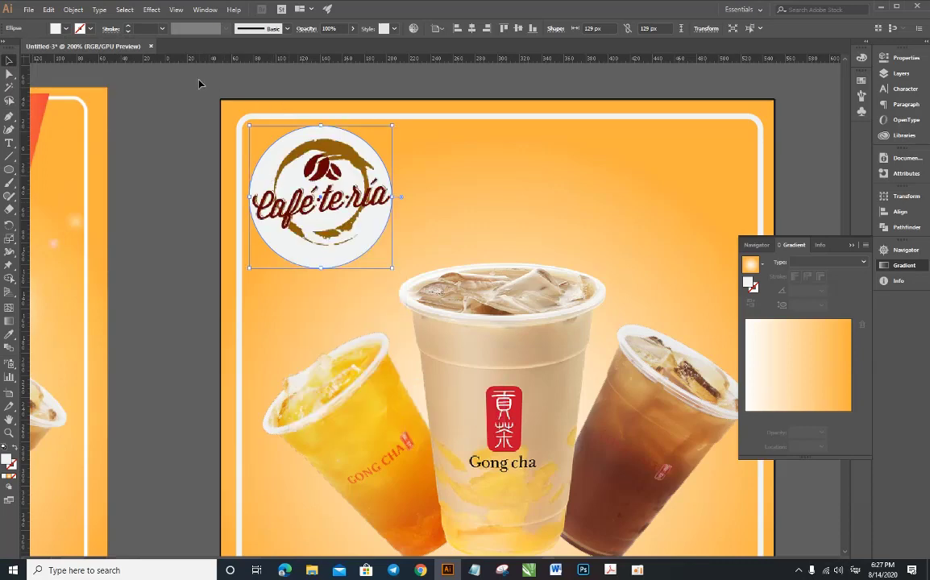
left_click(200, 84)
scroll(291, 149, "down", 4)
scroll(326, 144, "up", 2)
scroll(327, 138, "down", 1)
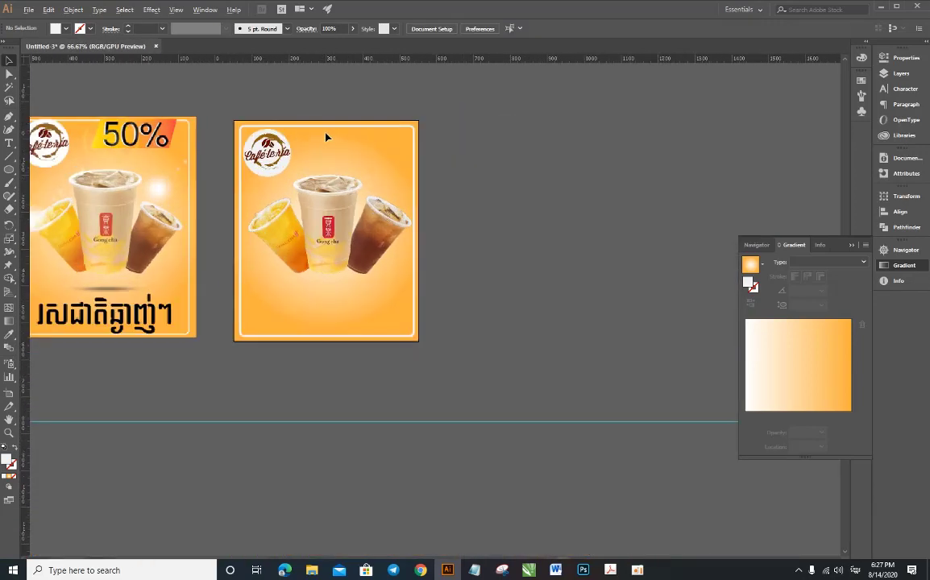
scroll(326, 137, "up", 2)
- Draw a rectangle bar beside the artboard with a yellow-to-red gradient fill
left_click_drag(10, 169, 72, 168)
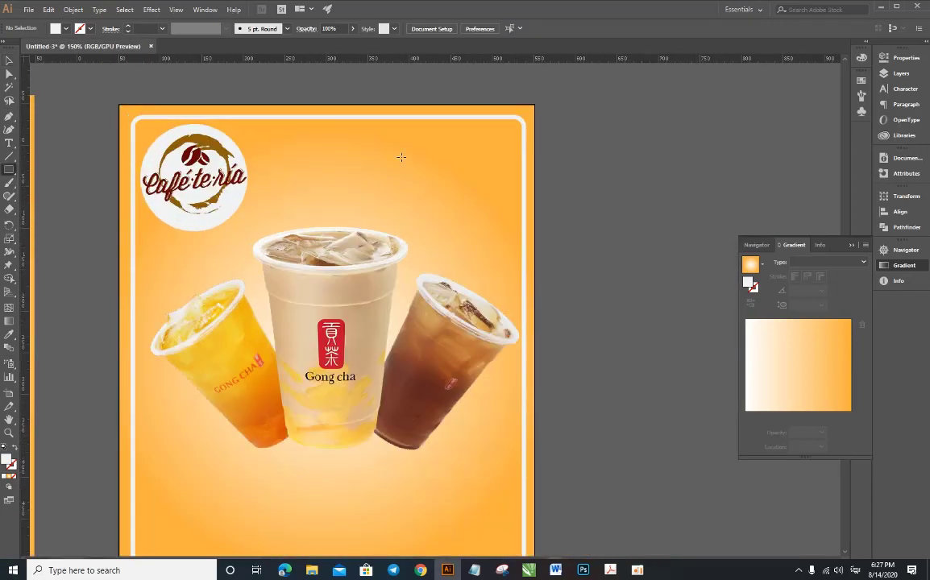
left_click_drag(581, 124, 795, 178)
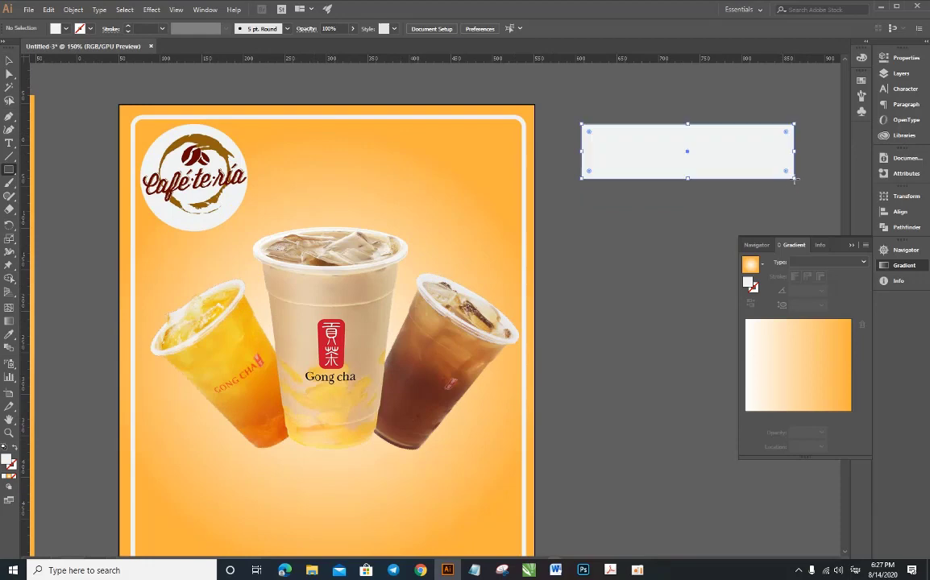
left_click(68, 29)
left_click(13, 71)
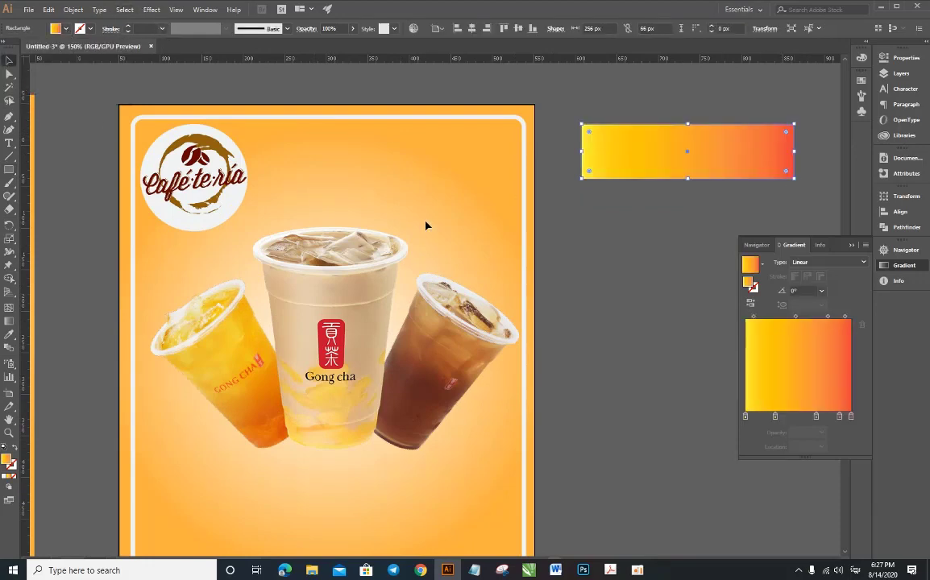
left_click(560, 235)
scroll(564, 235, "down", 2)
scroll(637, 211, "up", 2)
- Make the gradient bar slightly taller and slant its corners into a parallelogram
left_click_drag(685, 197, 558, 191)
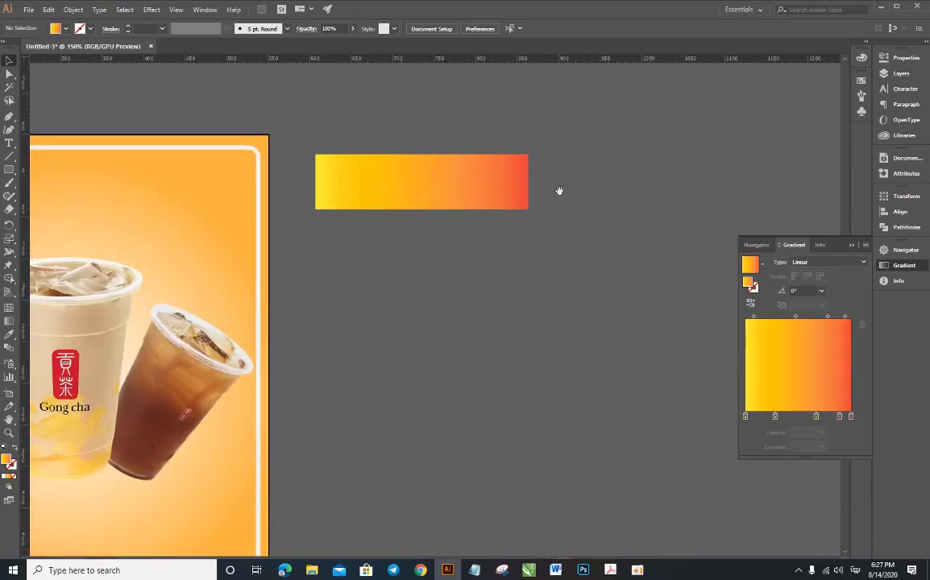
left_click(409, 208)
left_click_drag(421, 208, 421, 214)
left_click(287, 139)
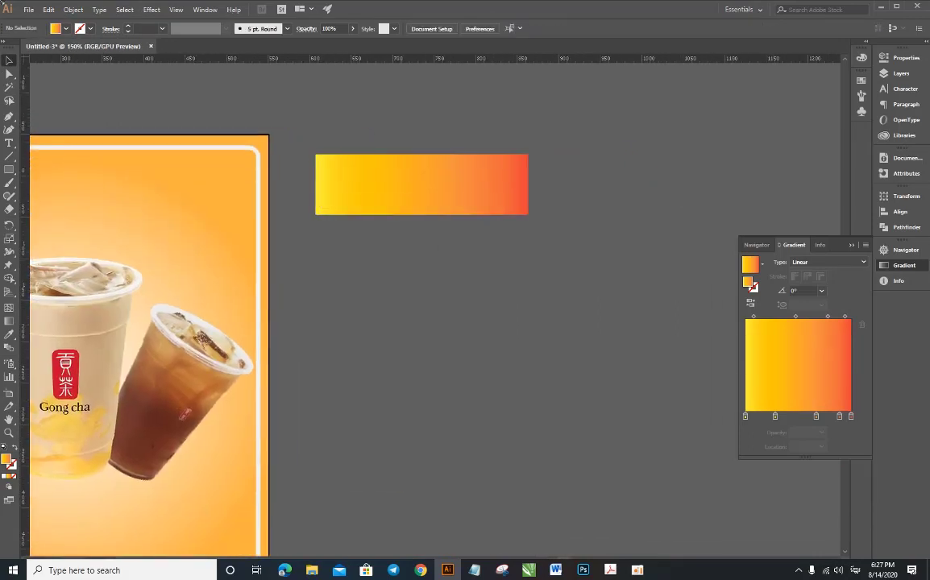
left_click(9, 74)
left_click_drag(456, 266, 456, 266)
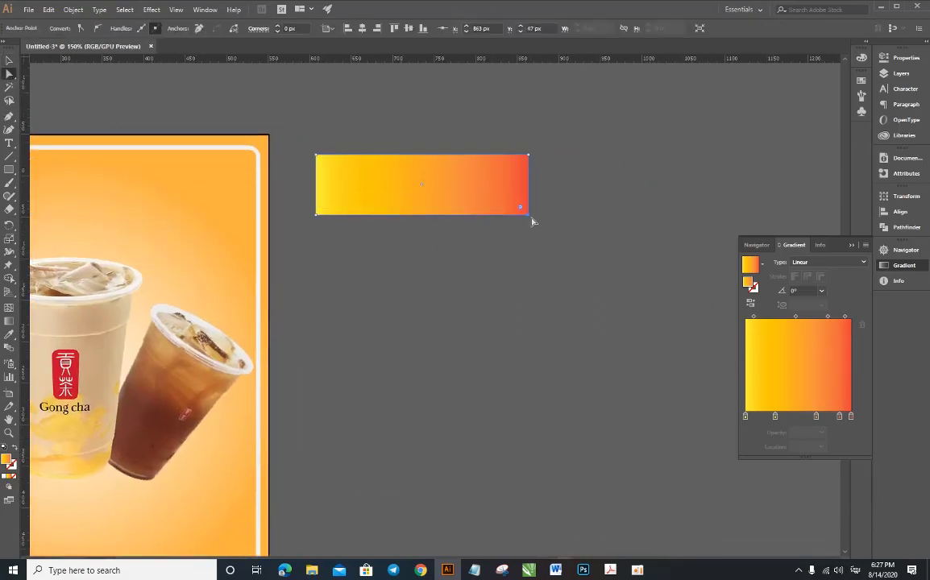
left_click_drag(494, 218, 494, 216)
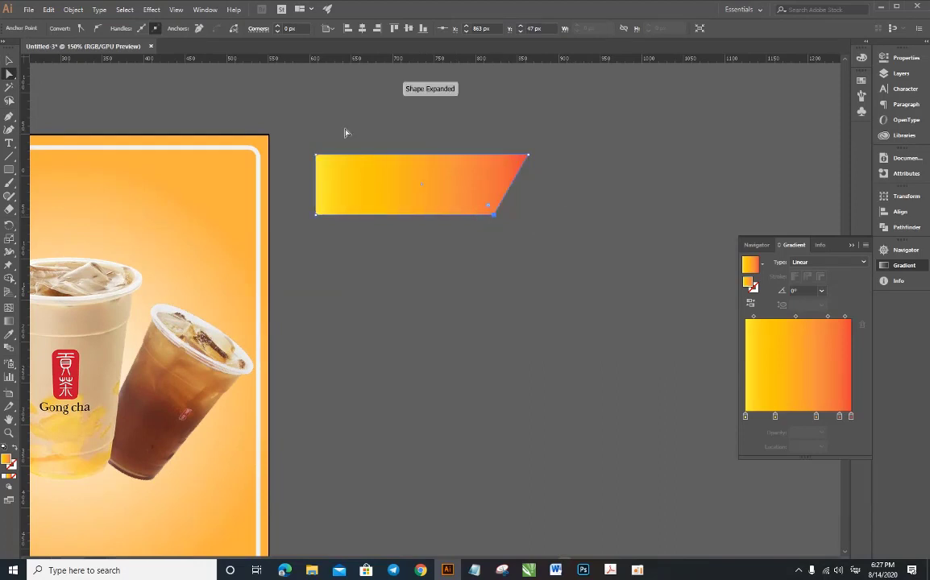
left_click_drag(317, 156, 337, 154)
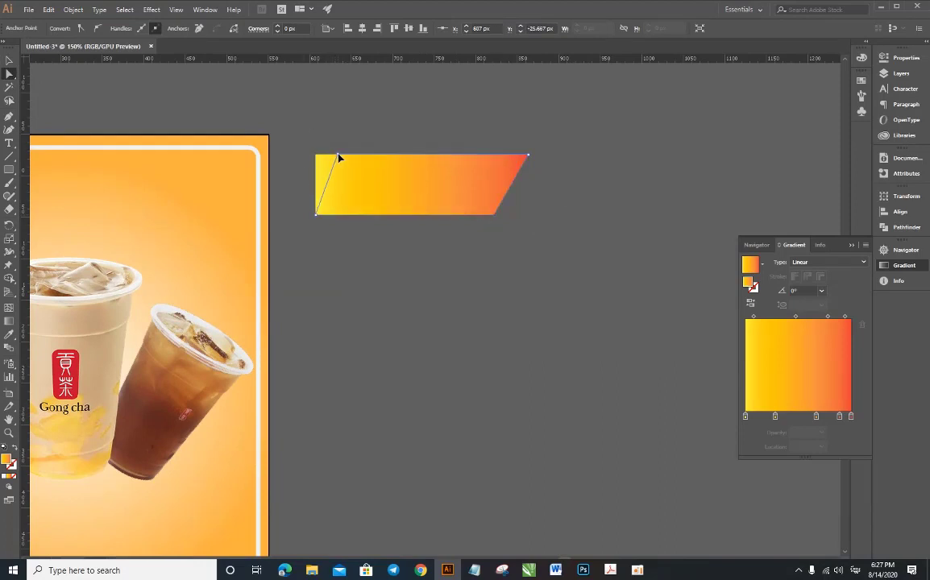
left_click(371, 118)
key("v")
- Move the gradient parallelogram onto the top of the poster beside the logo
scroll(421, 152, "down", 2)
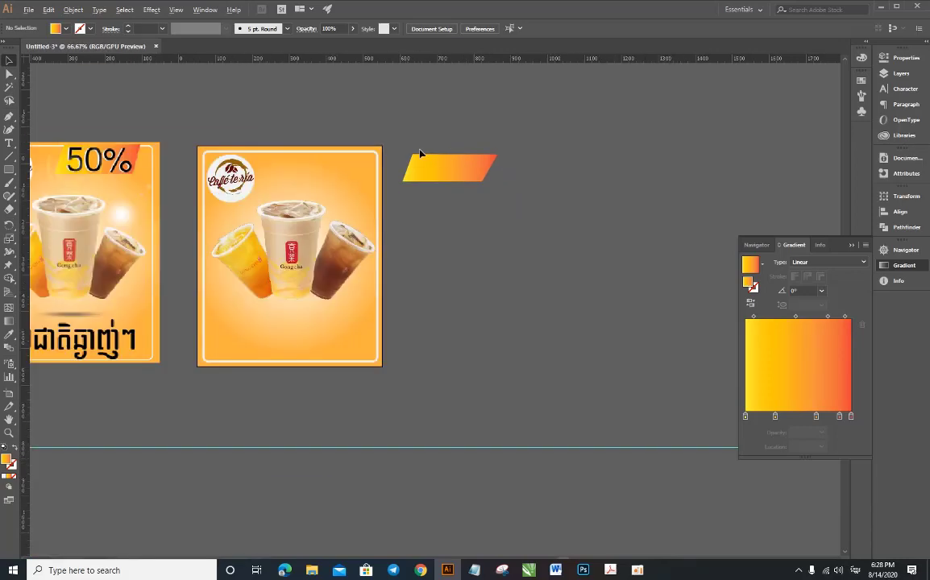
scroll(421, 152, "up", 1)
left_click_drag(487, 185, 296, 196)
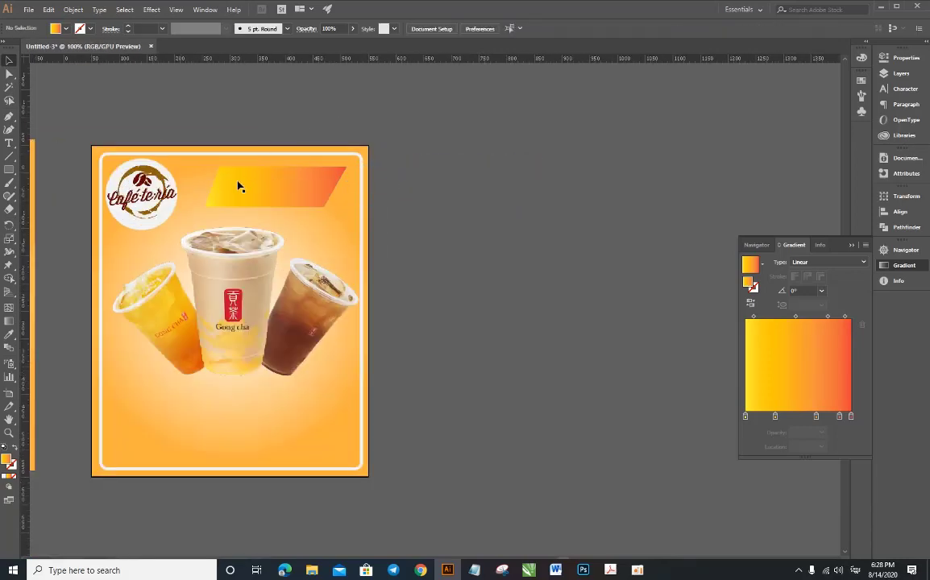
scroll(238, 187, "up", 2)
scroll(306, 190, "down", 3)
scroll(378, 186, "up", 2)
scroll(390, 188, "down", 1)
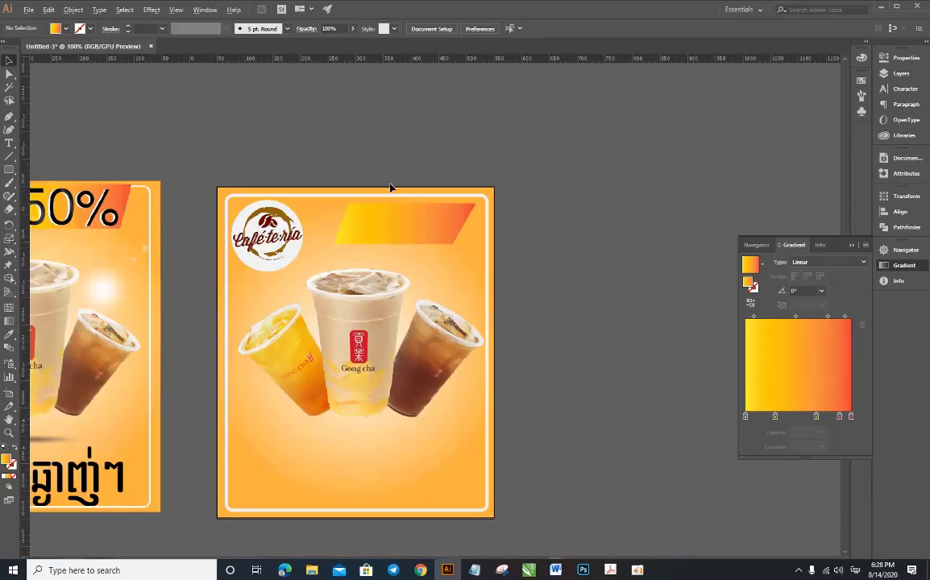
- Add a 50% text object beside the poster with the Type tool
key("t")
left_click(548, 221)
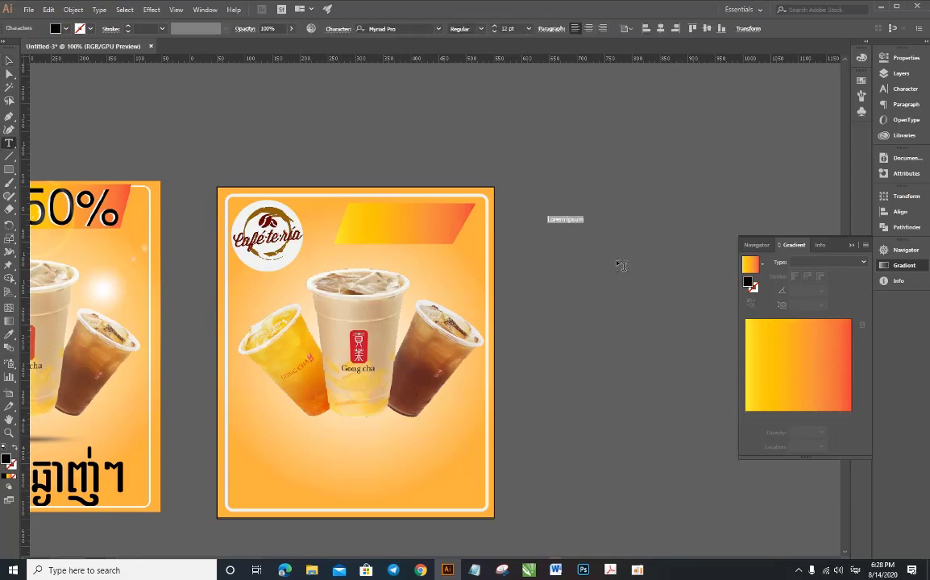
type("50")
left_click(10, 58)
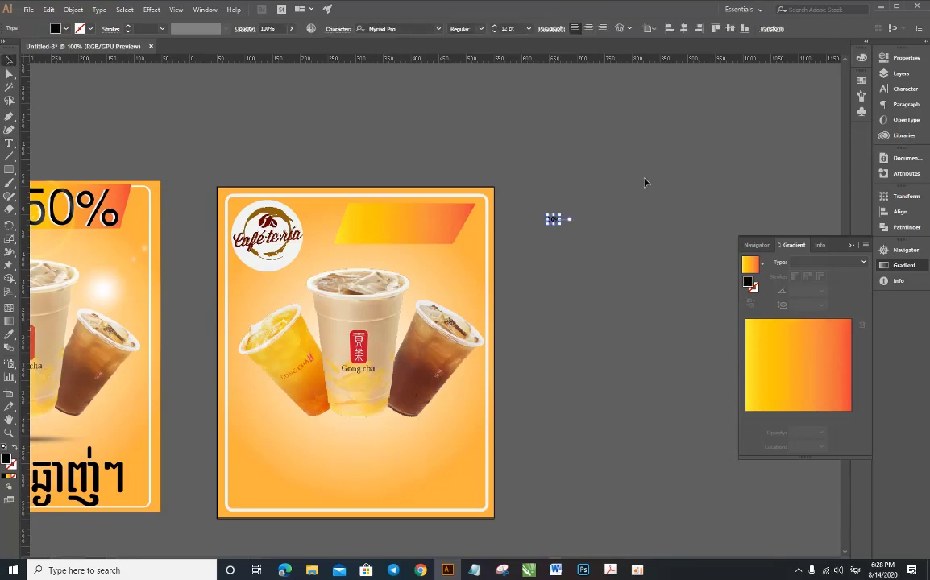
left_click(555, 234)
- Enlarge the 50% text to fill the banner, make it white, and nudge it up
left_click(397, 219)
scroll(397, 219, "up", 2)
left_click_drag(411, 223, 464, 272)
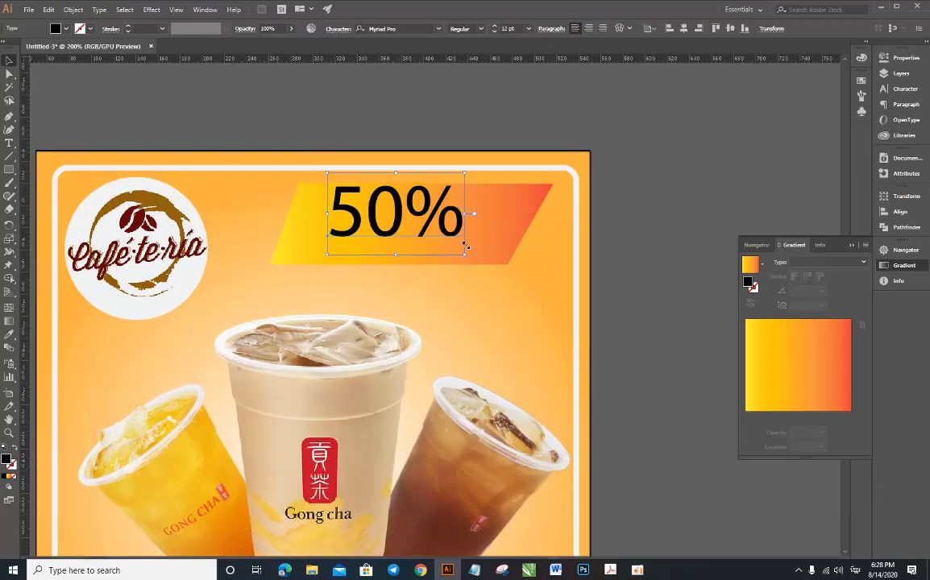
left_click(68, 29)
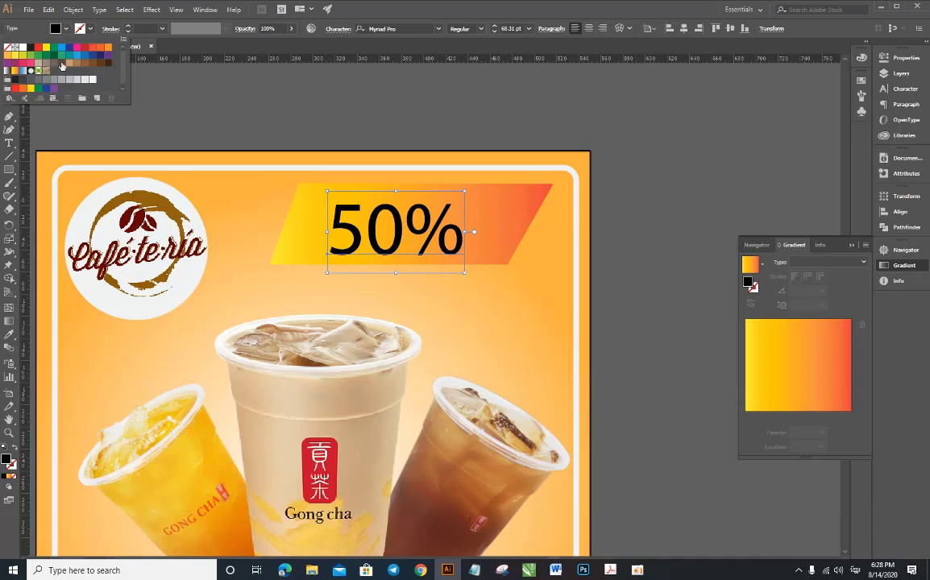
left_click(92, 81)
left_click(289, 110)
left_click(404, 133)
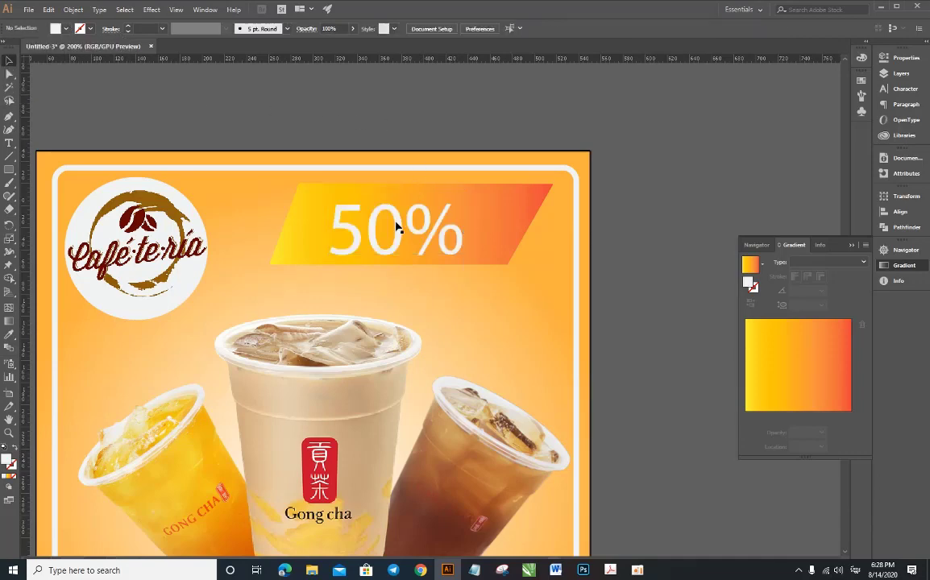
scroll(395, 232, "up", 4)
left_click_drag(399, 232, 405, 216)
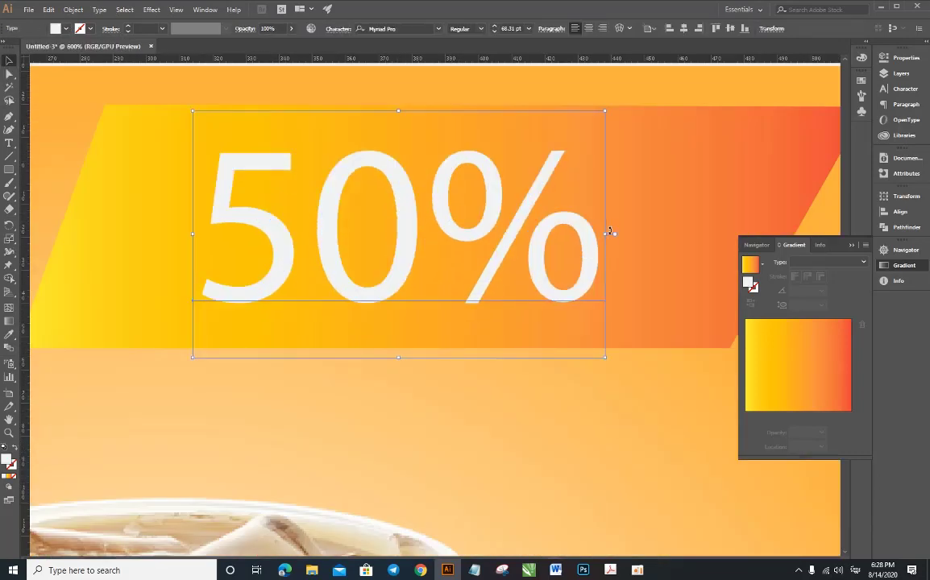
scroll(515, 217, "down", 4)
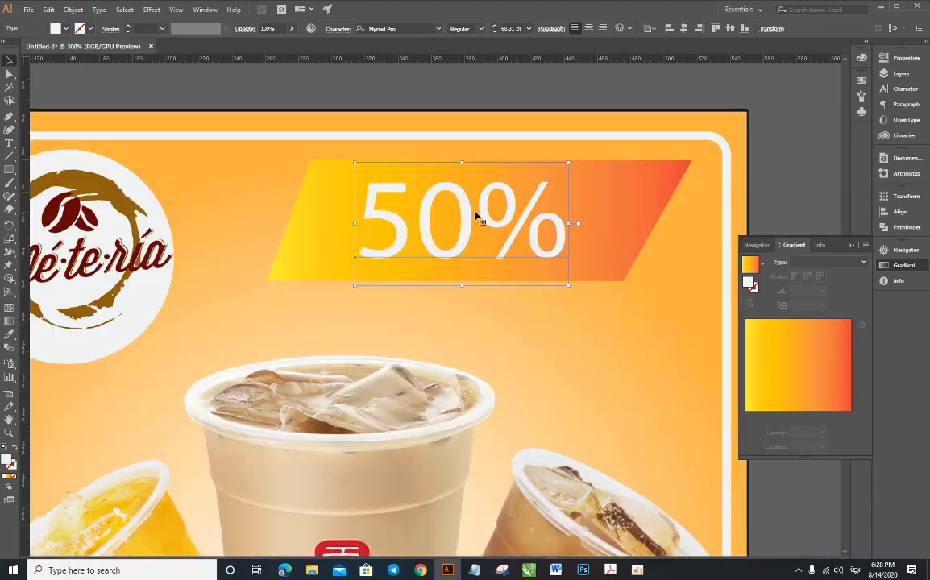
- Make the 50% black and paste a copy behind it, offset upward
left_click(67, 29)
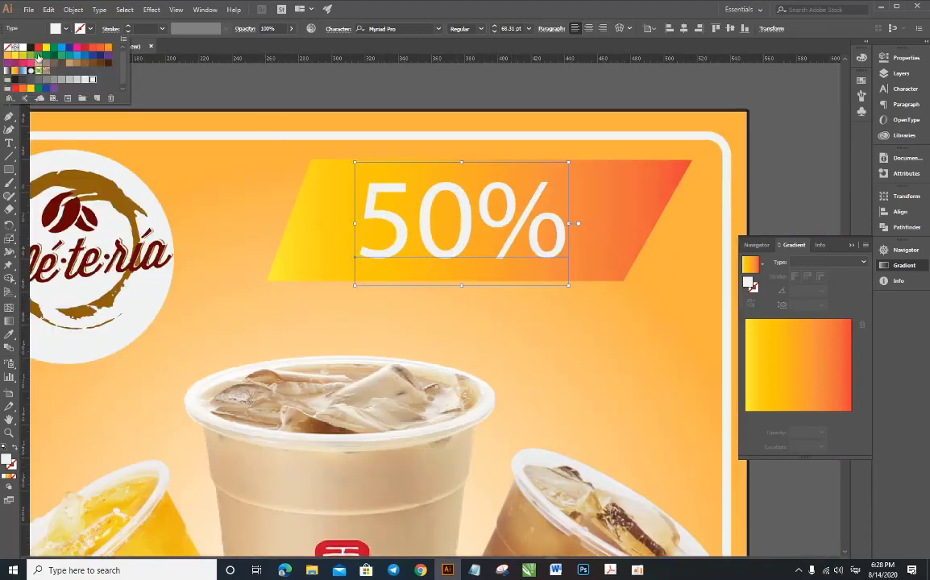
left_click(473, 233)
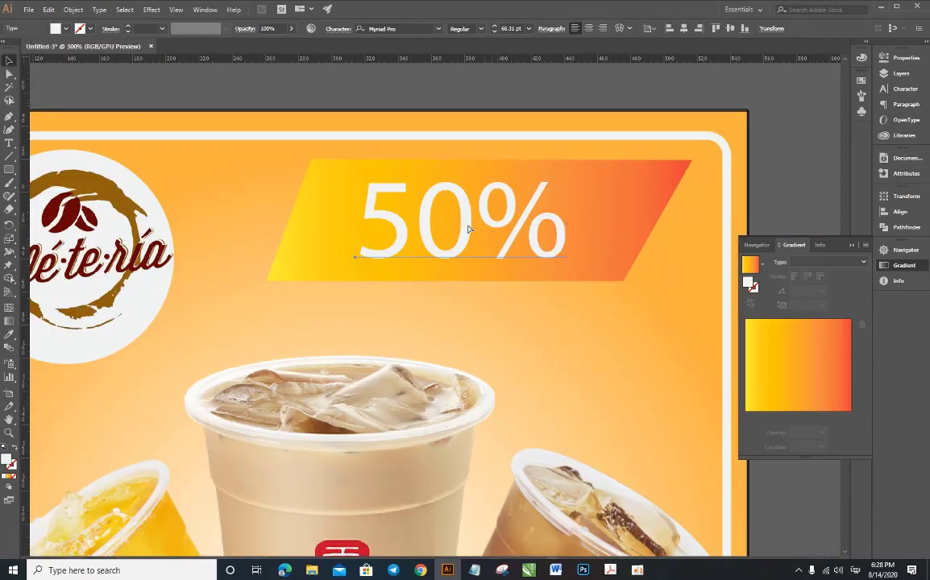
left_click(71, 29)
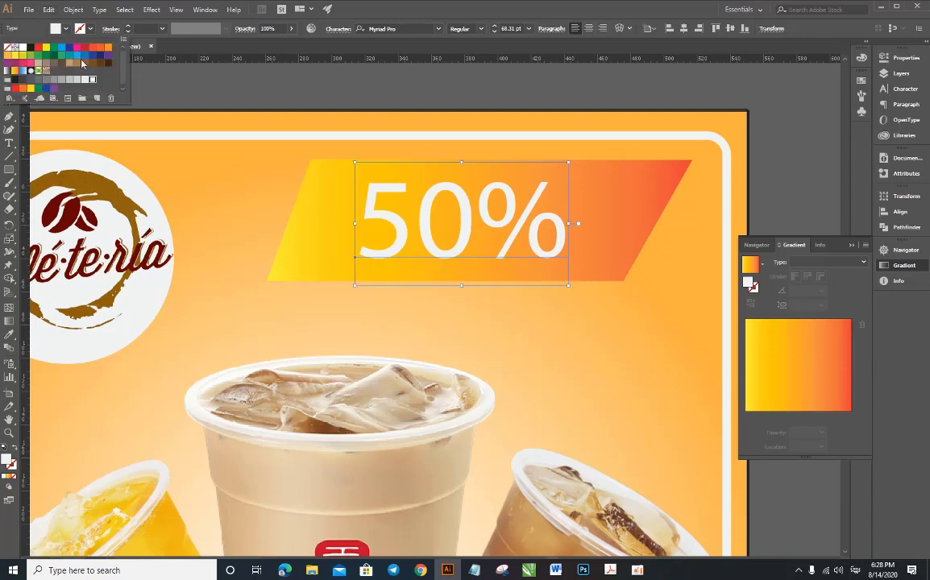
left_click(30, 47)
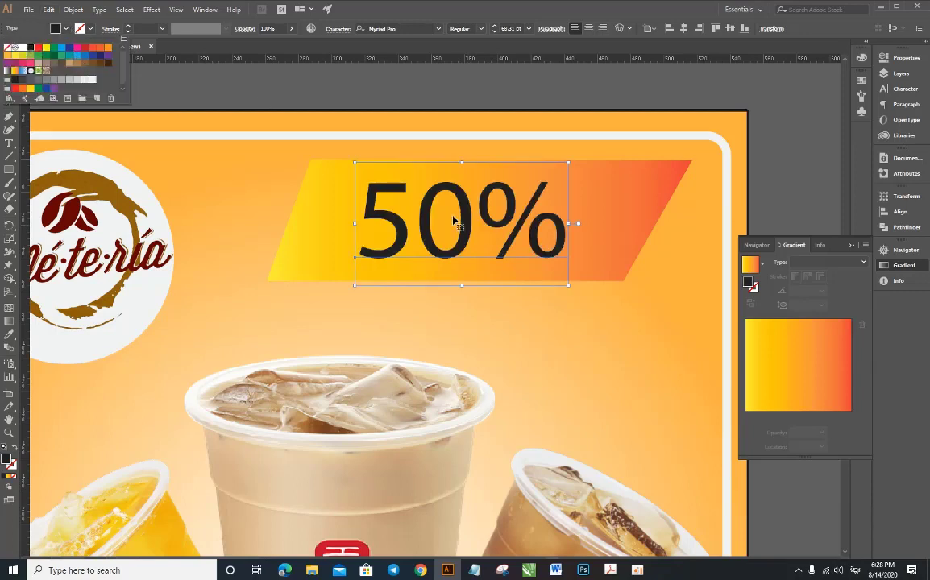
key("Escape")
key("ctrl+b")
key("Up")
key("ctrl+1")
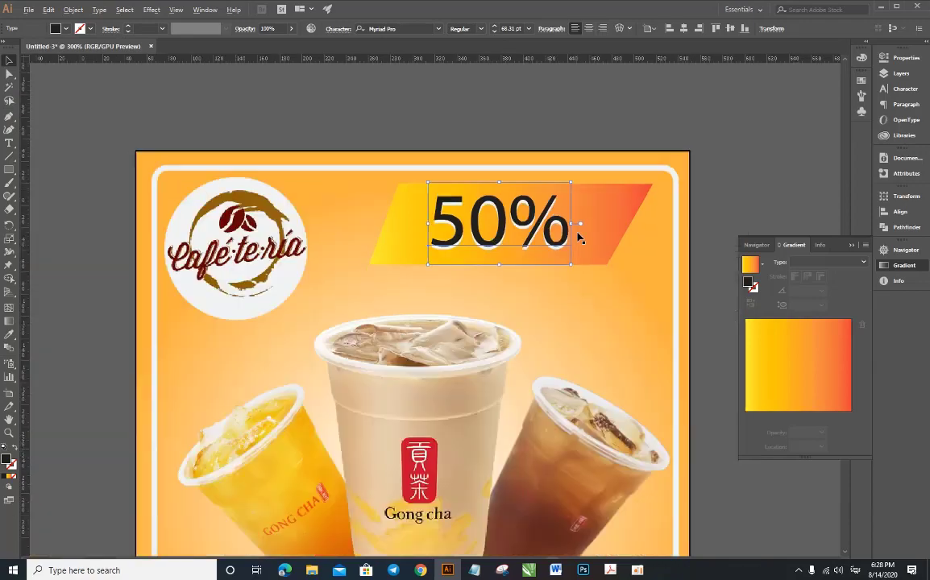
left_click(527, 178)
scroll(530, 209, "up", 2)
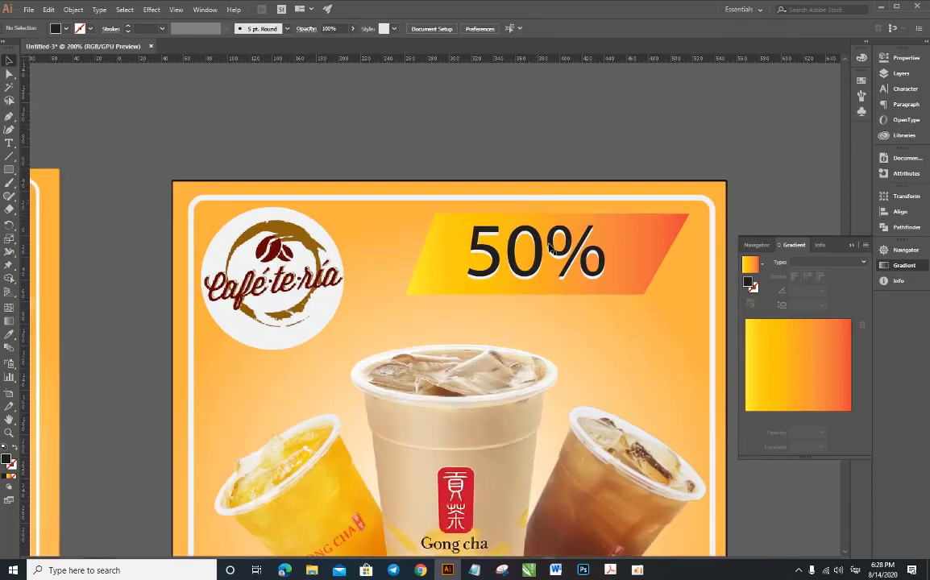
- Nudge the gradient banner and 50% text up together
scroll(465, 155, "down", 1)
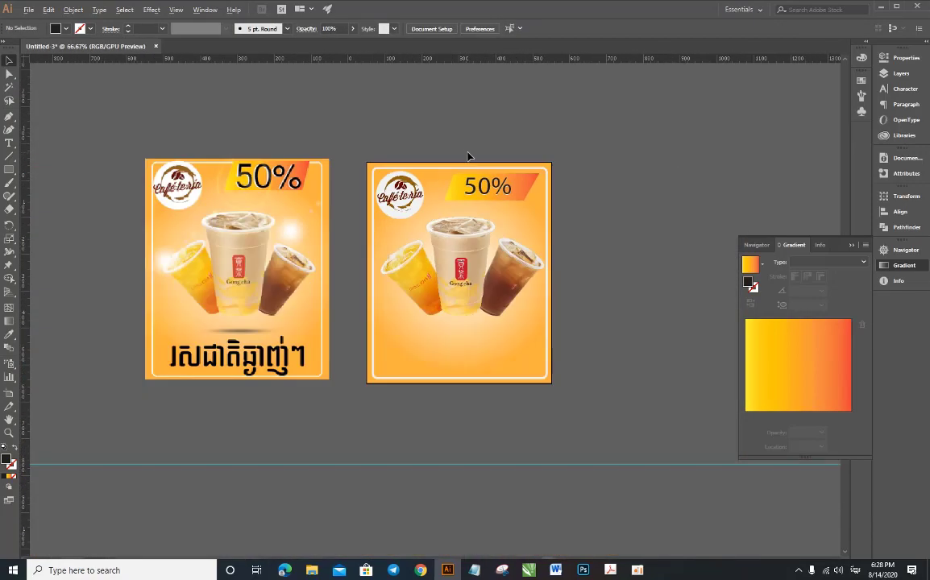
left_click(610, 245)
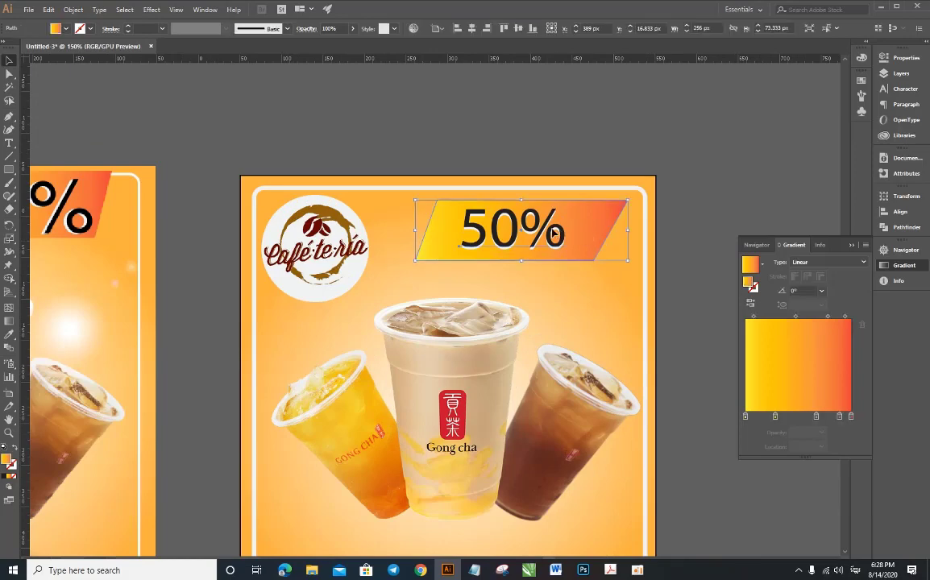
left_click(525, 217, "shift")
key("Up")
key("Up")
key("Up")
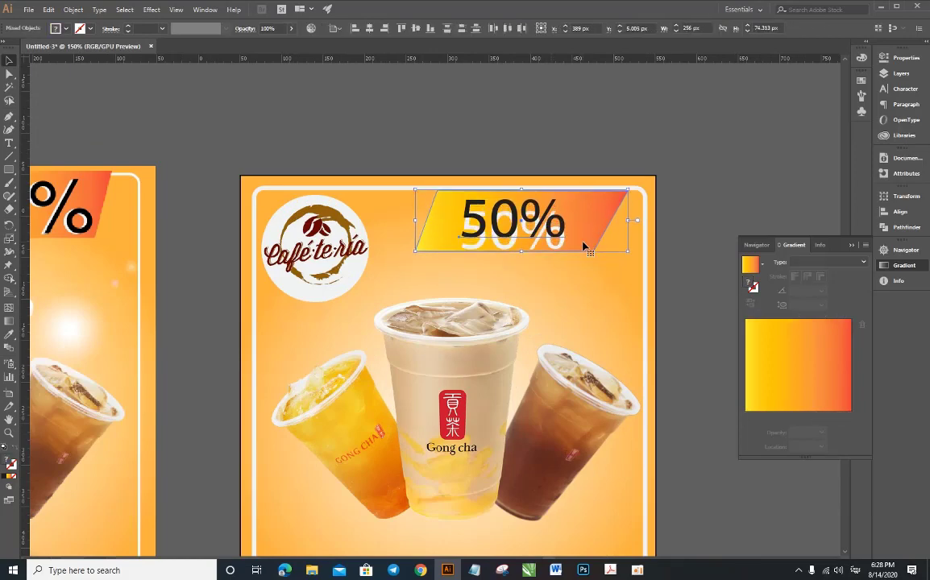
left_click(613, 134)
scroll(505, 290, "up", 1)
scroll(504, 291, "up", 2)
- Convert the dark 50% to outlines and move the white copy up behind it
left_click(504, 289)
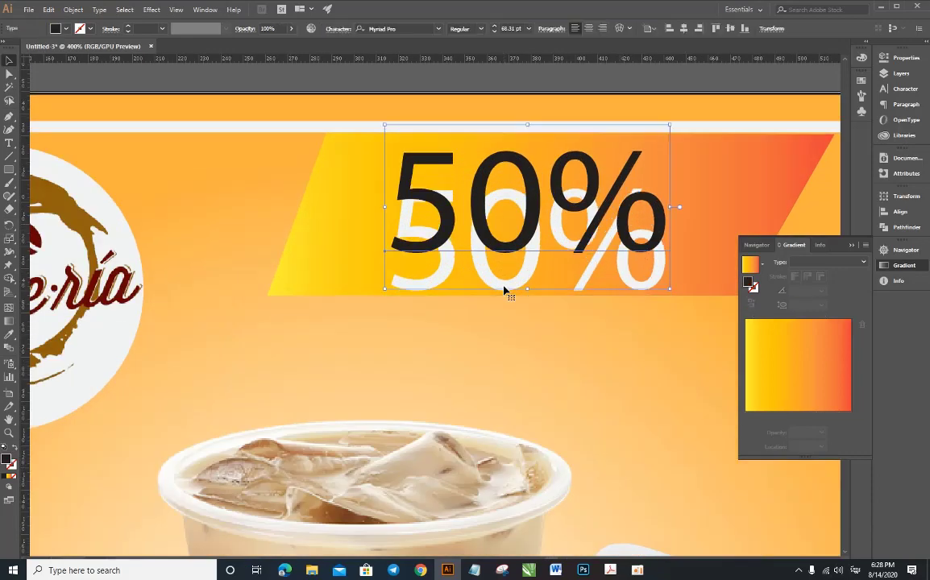
key("Down")
key("Down")
right_click(516, 251)
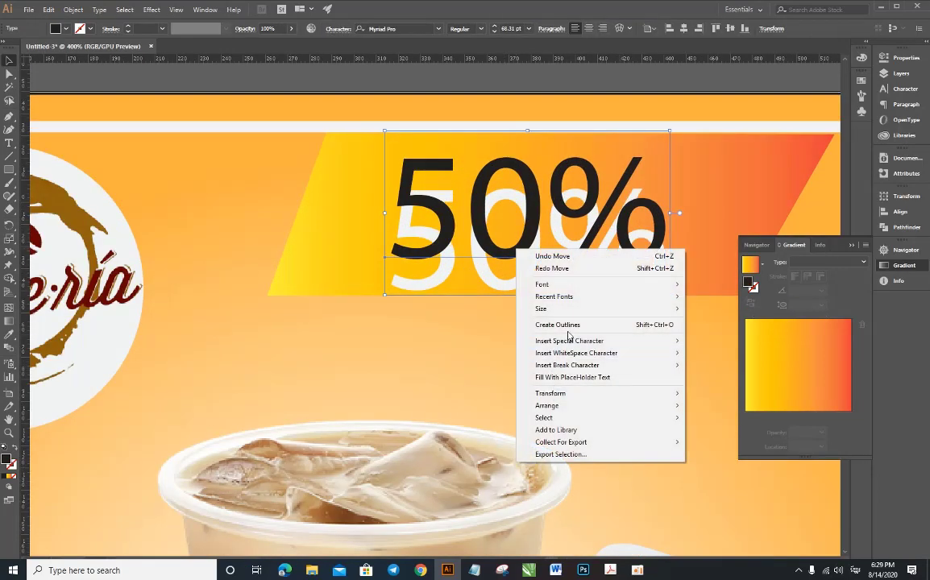
left_click(569, 334)
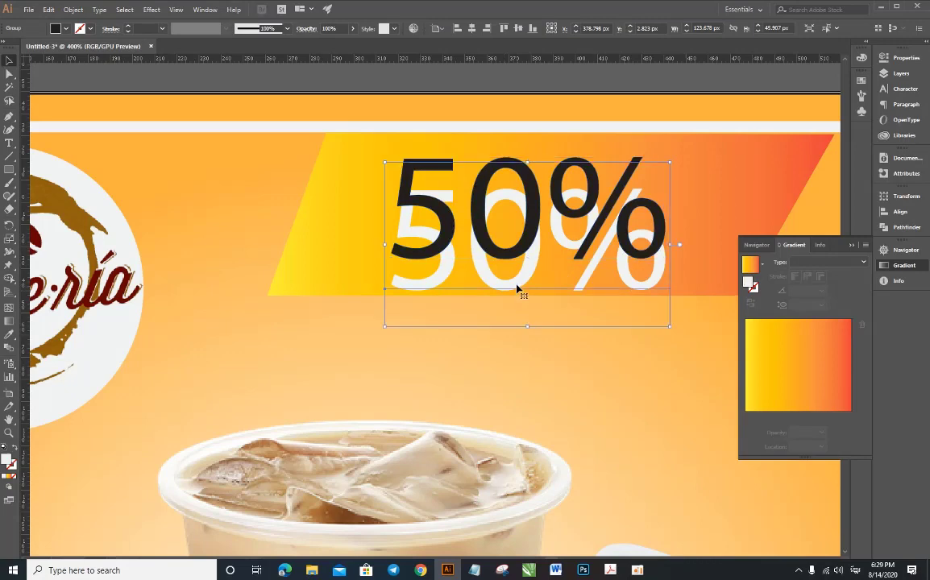
key("Up")
key("Up")
key("Up")
key("Up")
key("Up")
key("Up")
key("Up")
key("Up")
key("Up")
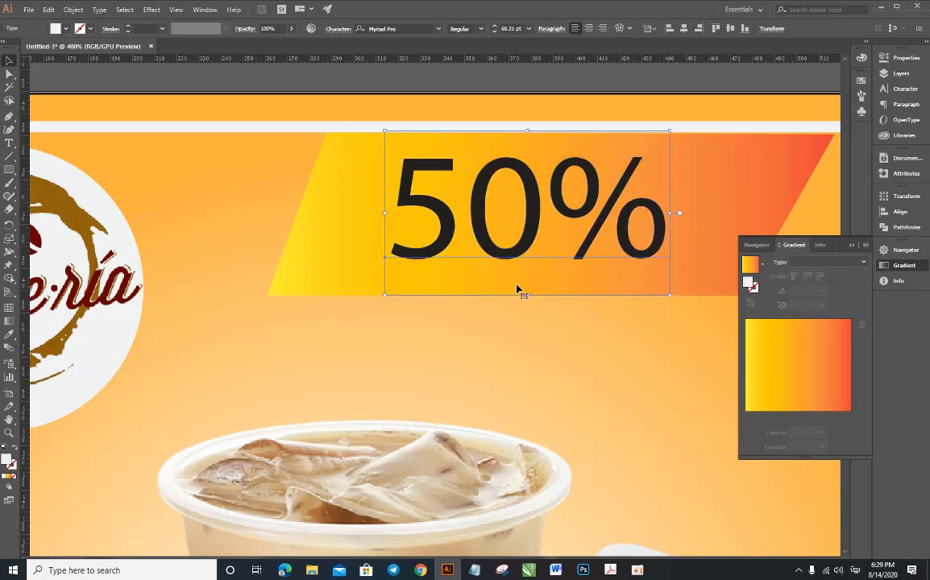
scroll(517, 289, "down", 3)
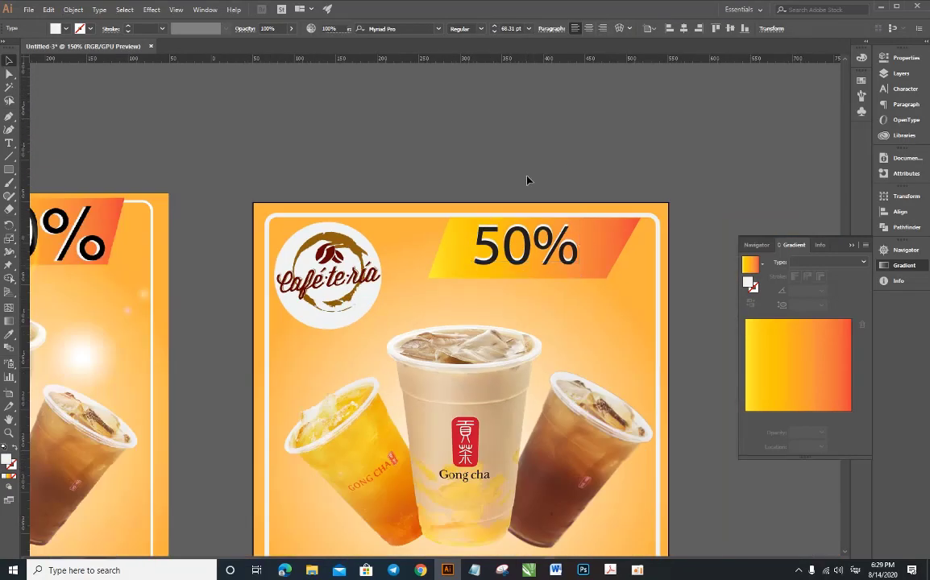
scroll(527, 180, "down", 4)
scroll(536, 191, "up", 2)
scroll(564, 202, "up", 1)
- Pull the banner's right and left edges inward to about 223 px wide
left_click(571, 218)
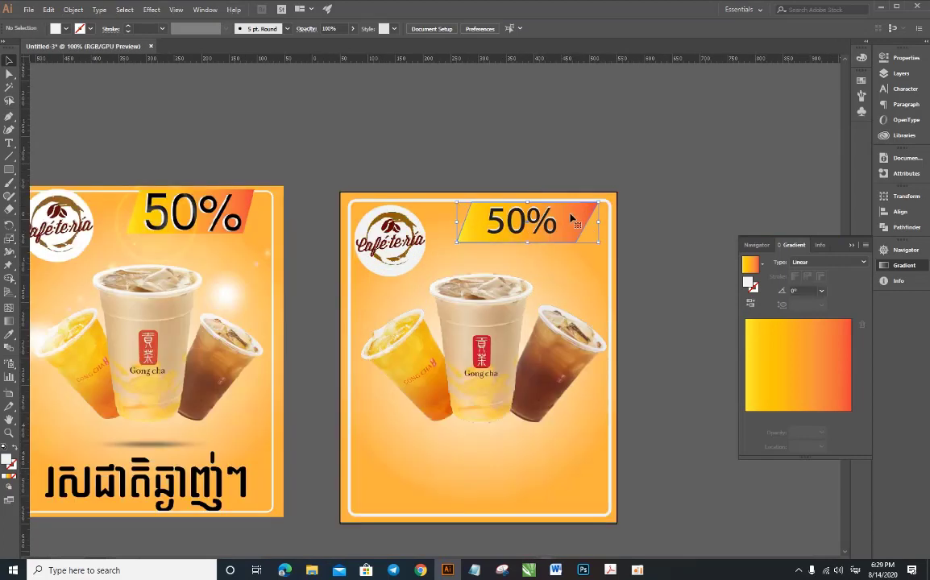
left_click_drag(592, 221, 585, 221)
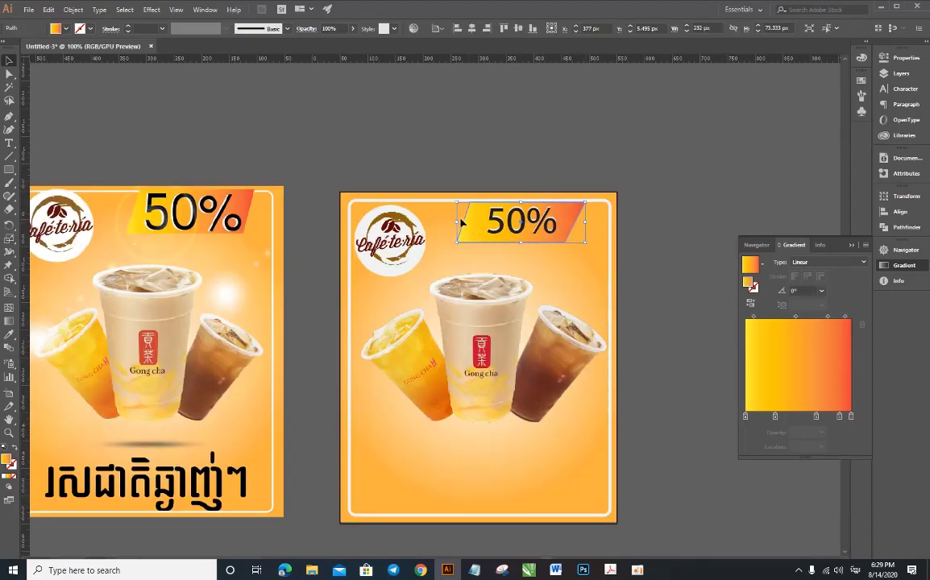
left_click_drag(457, 224, 463, 224)
left_click(531, 164)
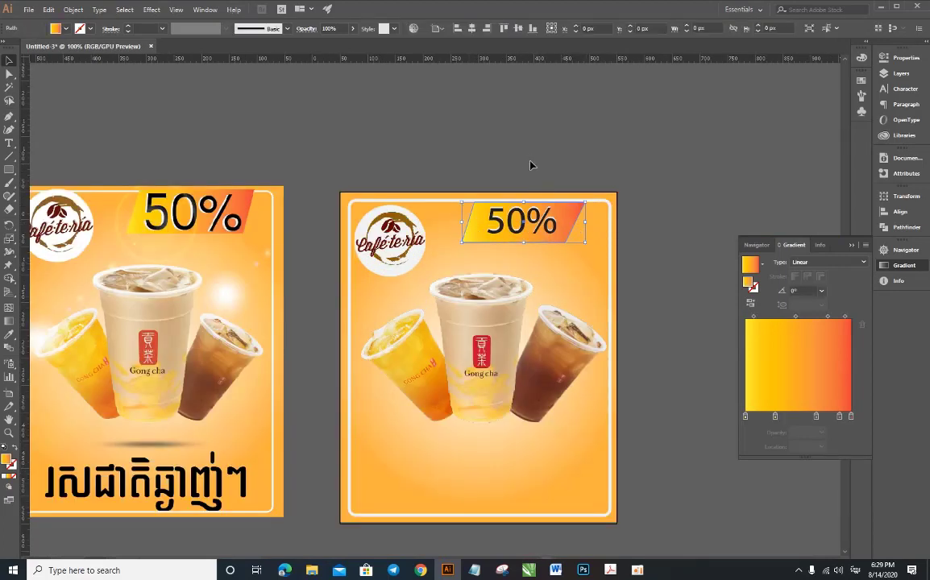
scroll(540, 169, "down", 2)
scroll(542, 170, "up", 2)
- Reselect the banner and the 50% text to check the trimmed fit
left_click(520, 234)
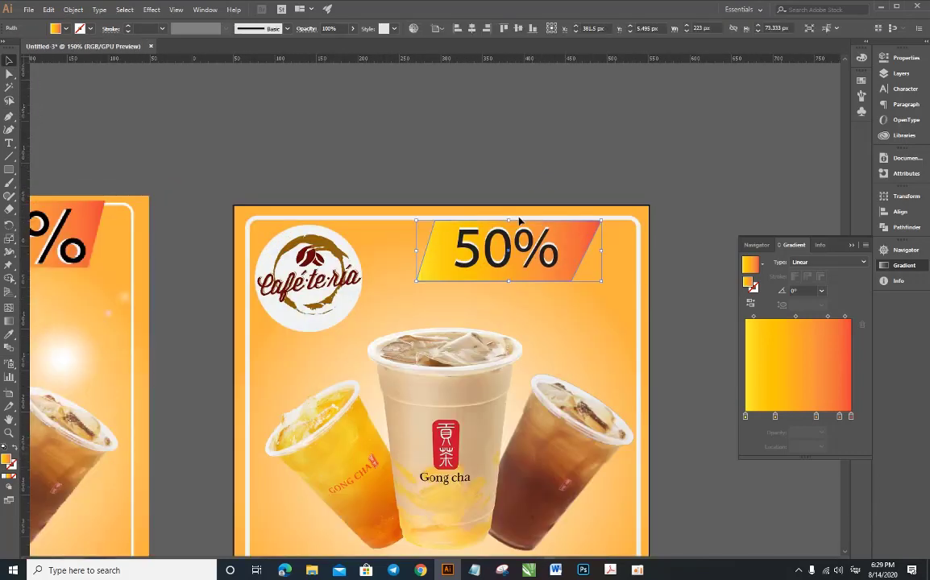
left_click(528, 182)
scroll(528, 182, "down", 1)
scroll(529, 181, "down", 1)
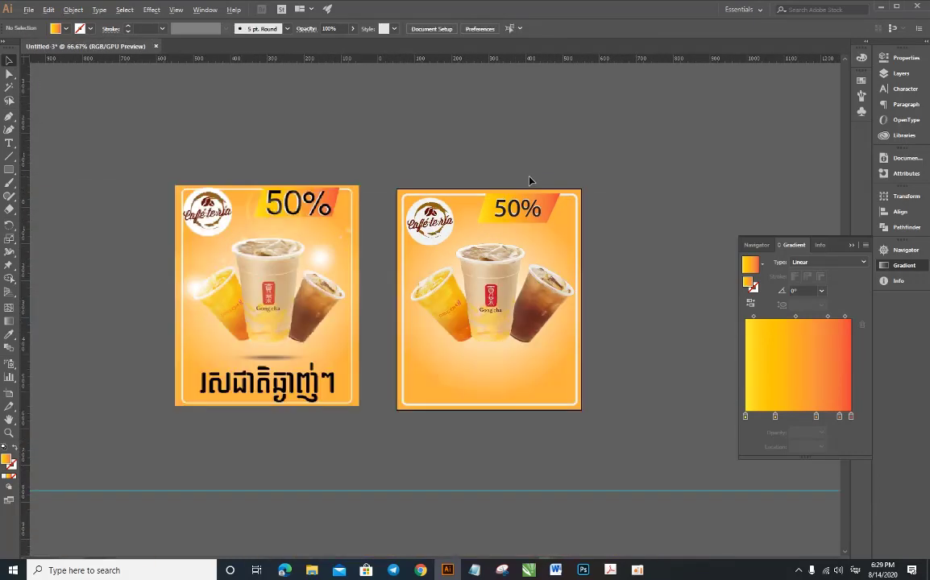
scroll(530, 180, "up", 1)
scroll(529, 180, "down", 1)
scroll(529, 180, "up", 1)
scroll(524, 185, "up", 1)
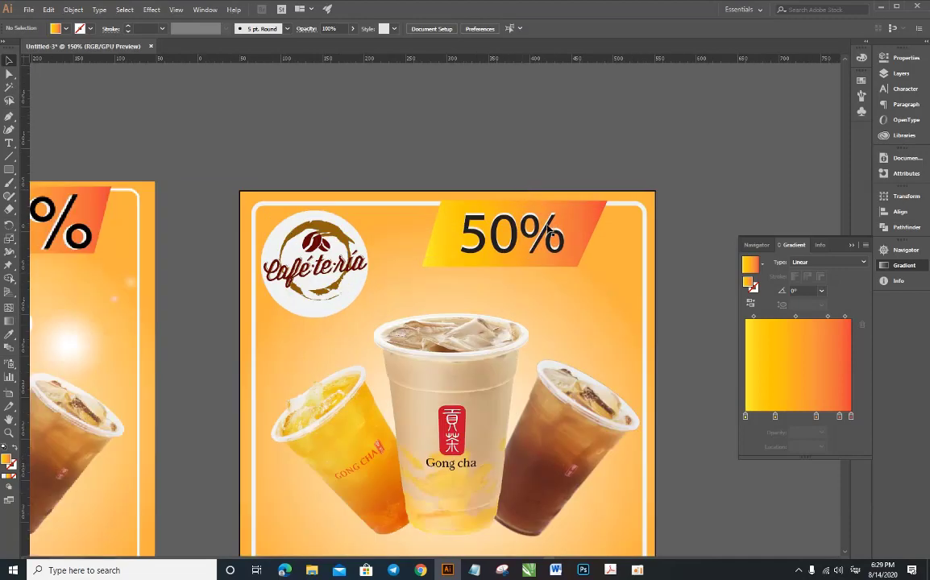
left_click(536, 235)
scroll(585, 243, "down", 3)
scroll(505, 326, "up", 1)
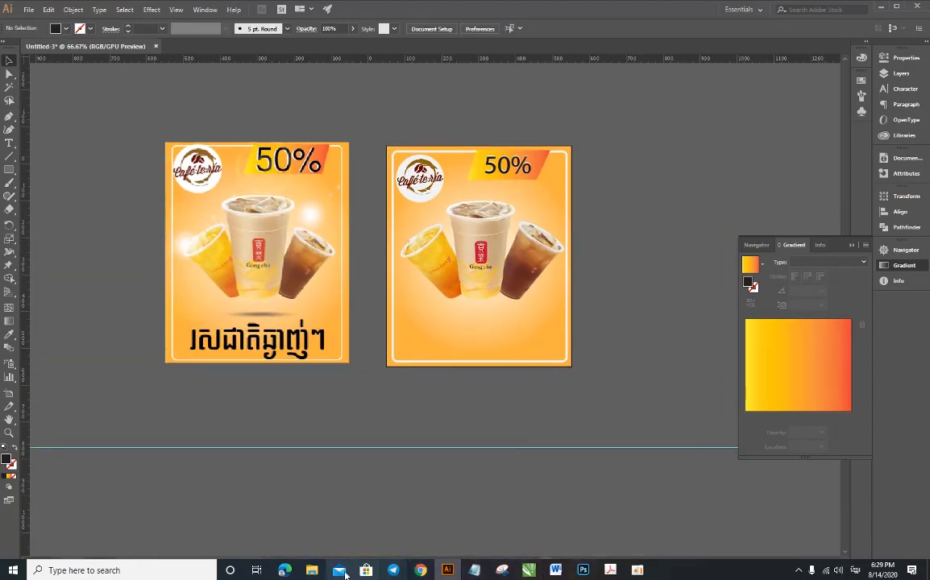
- Place the Brush.psd shadow image beneath the three cups
mouse_move(312, 570)
left_click(371, 524)
mouse_move(283, 133)
left_mouse_down()
mouse_move(483, 565)
mouse_move(467, 332)
mouse_move(496, 310)
mouse_move(533, 308)
mouse_move(485, 311)
left_mouse_up()
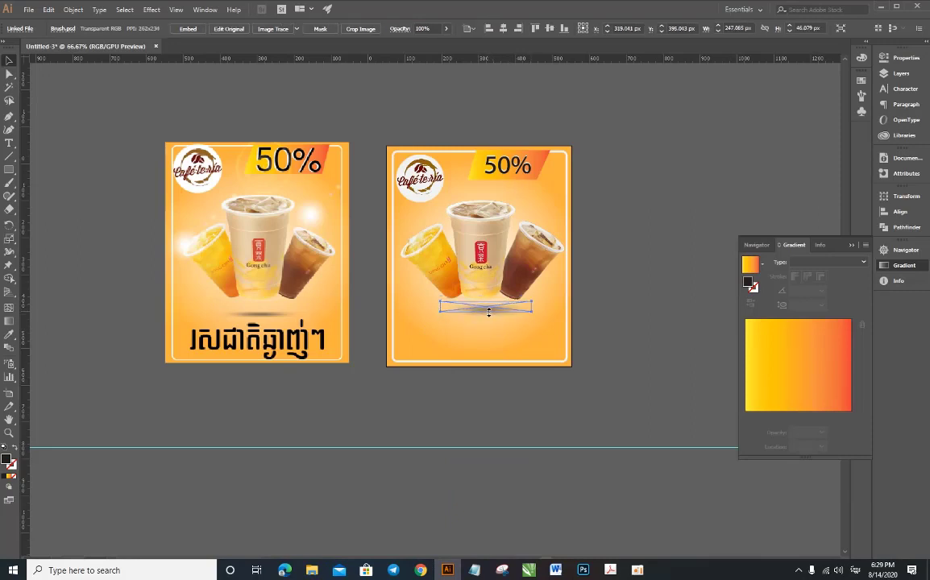
left_click(536, 308)
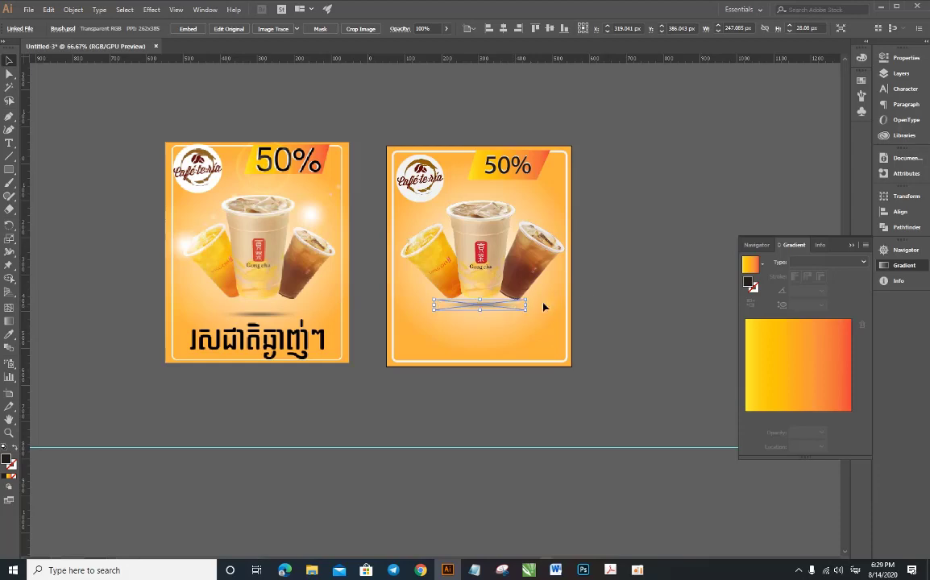
scroll(536, 305, "up", 2)
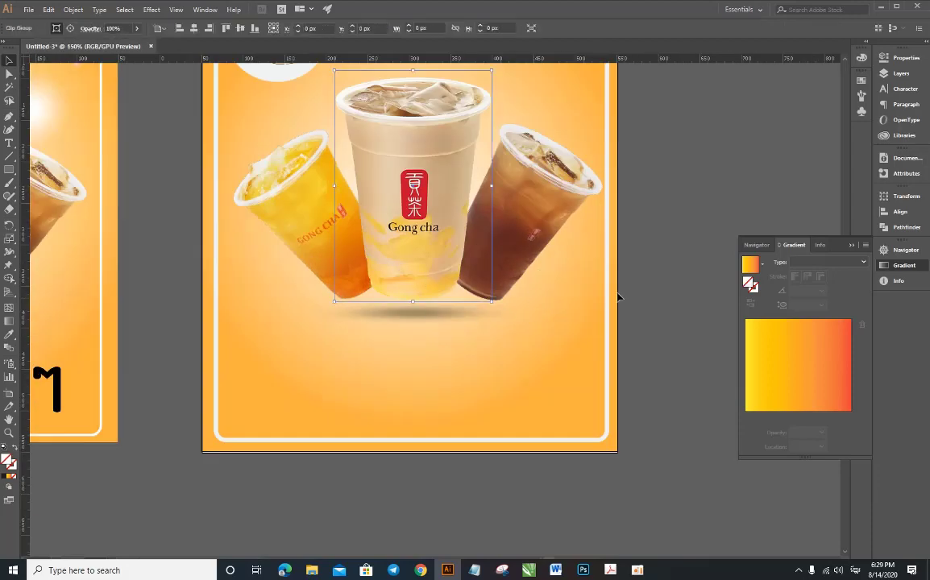
scroll(418, 292, "up", 2)
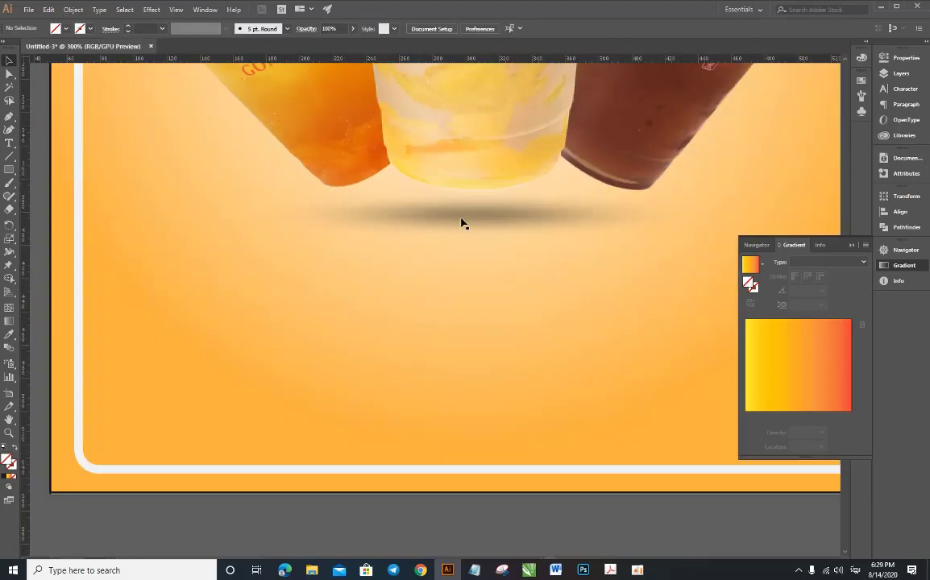
- Stretch the shadow beneath the cups taller from its top handle
left_click(467, 229)
left_click_drag(471, 240, 471, 245)
left_click(418, 260)
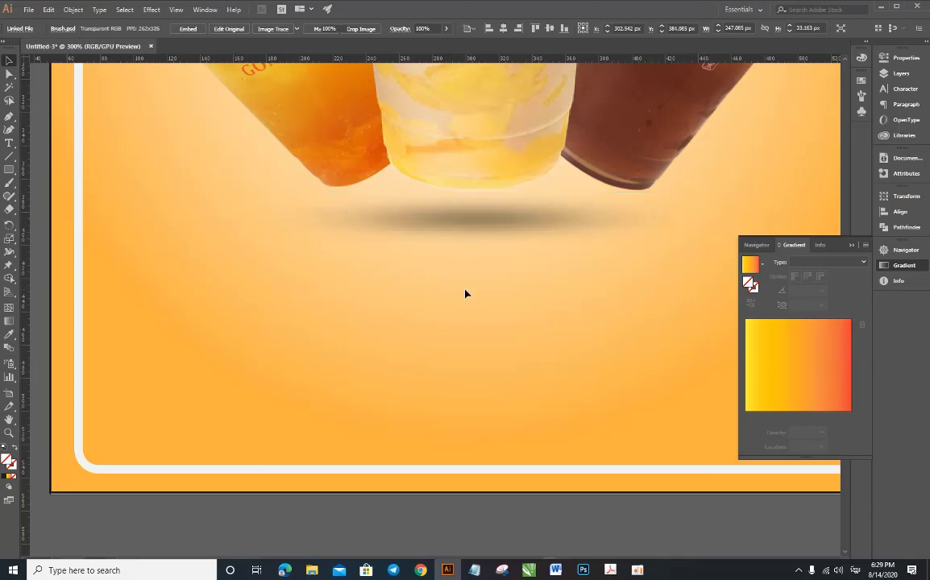
scroll(458, 301, "down", 4)
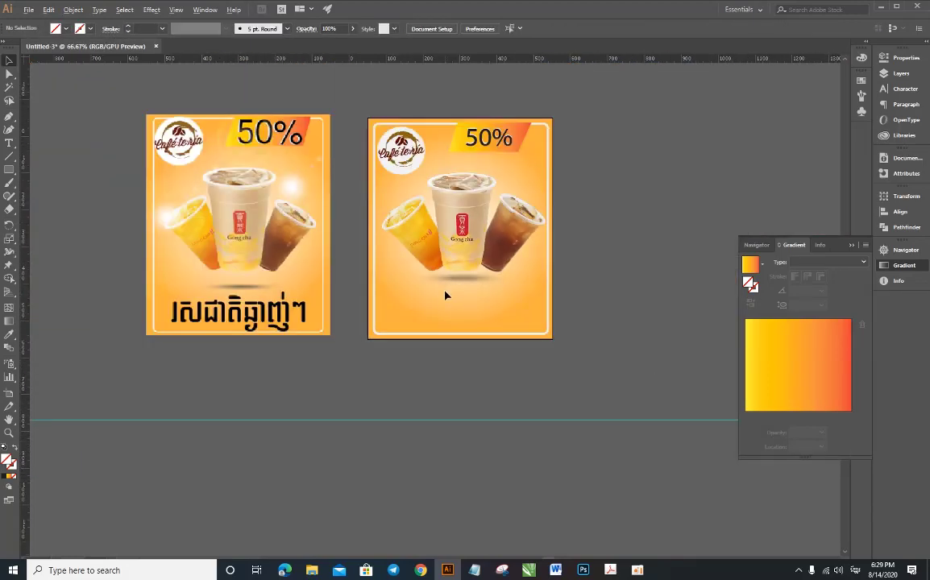
scroll(422, 302, "up", 1)
scroll(421, 302, "down", 1)
- Replace the placeholder line under the cups with the Khmer text 'រសជាតិ'
key("t")
left_click(415, 308)
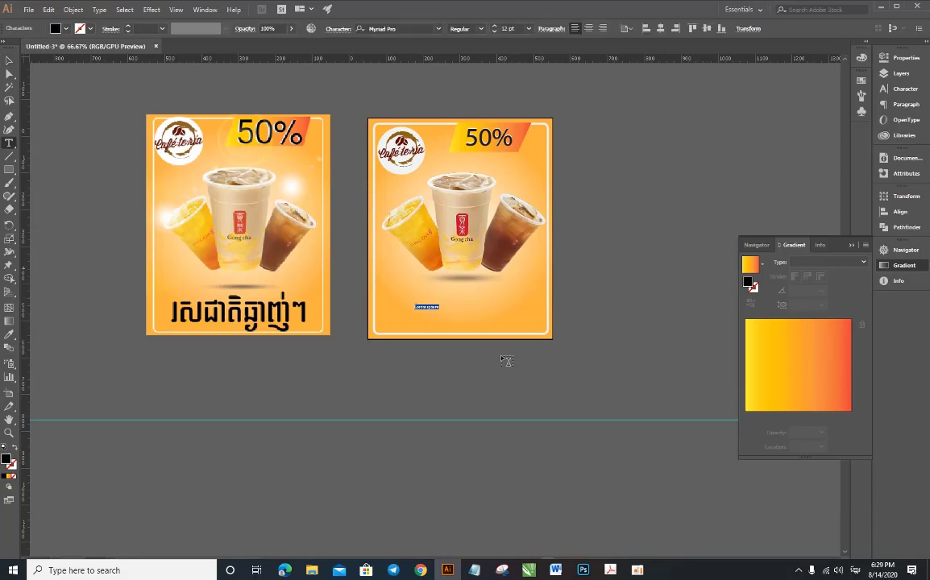
key("BackSpace")
type("រសជ")
type("ា")
type("តិ")
- Set the Khmer headline to 60 pt in the Kh Dangrek font
key("ctrl+a")
left_click(528, 29)
left_click(543, 214)
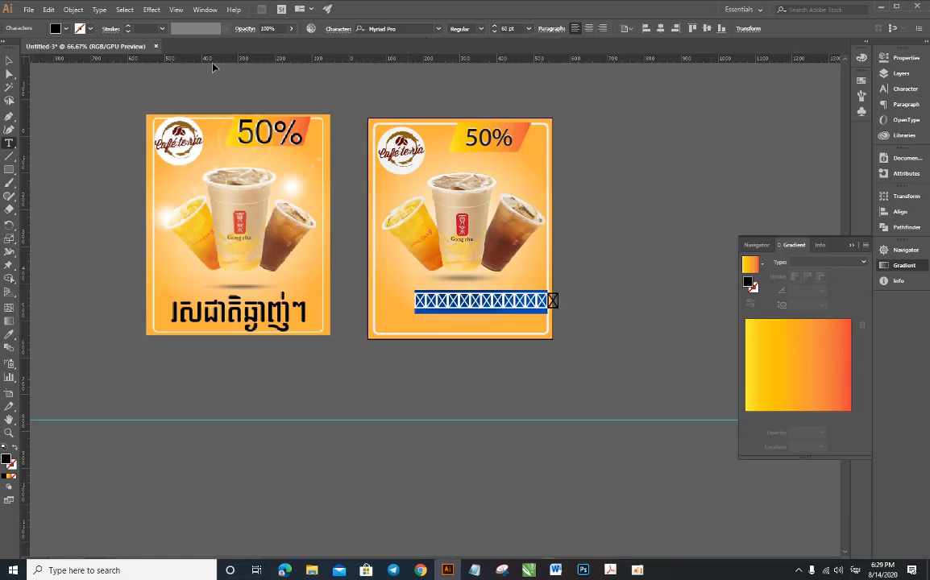
left_click(386, 30)
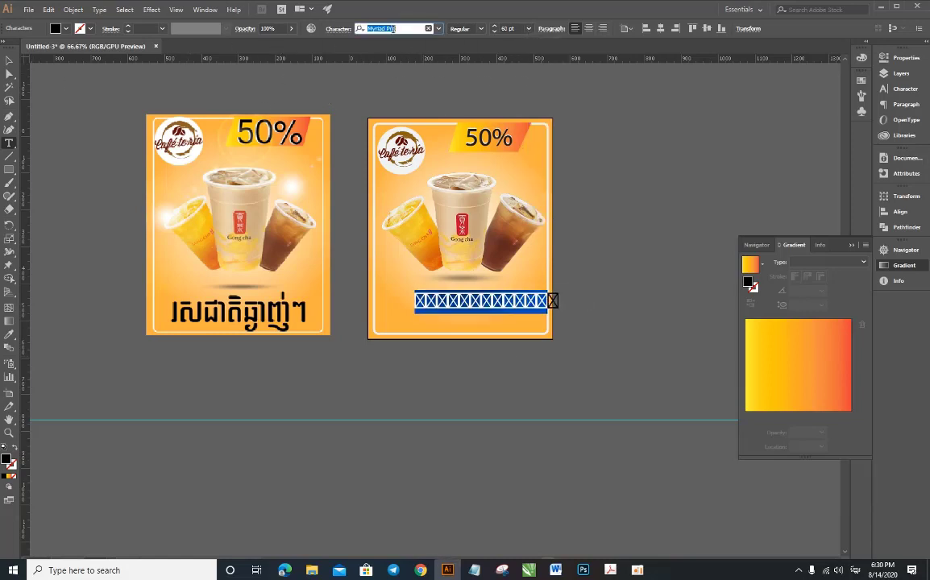
type("kh")
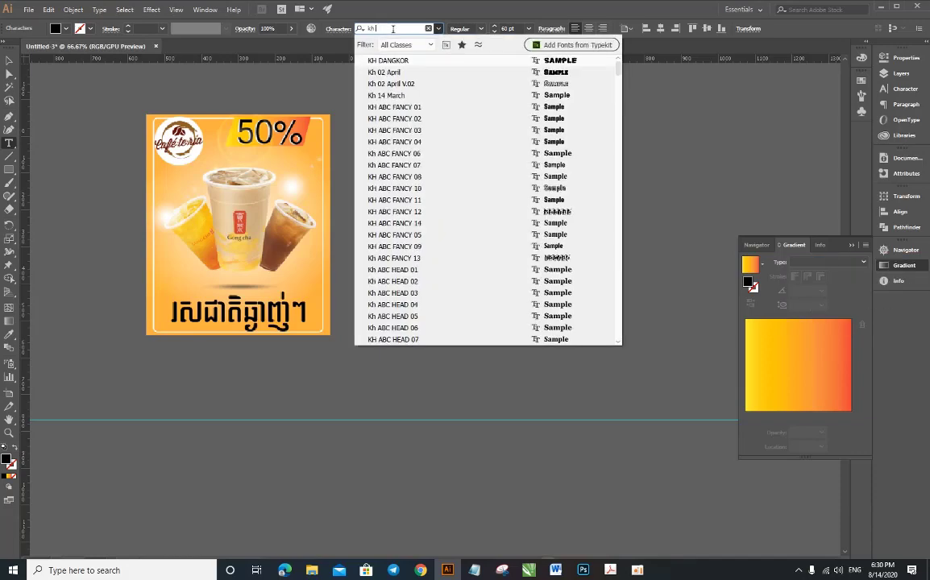
type(" da")
left_click(362, 70)
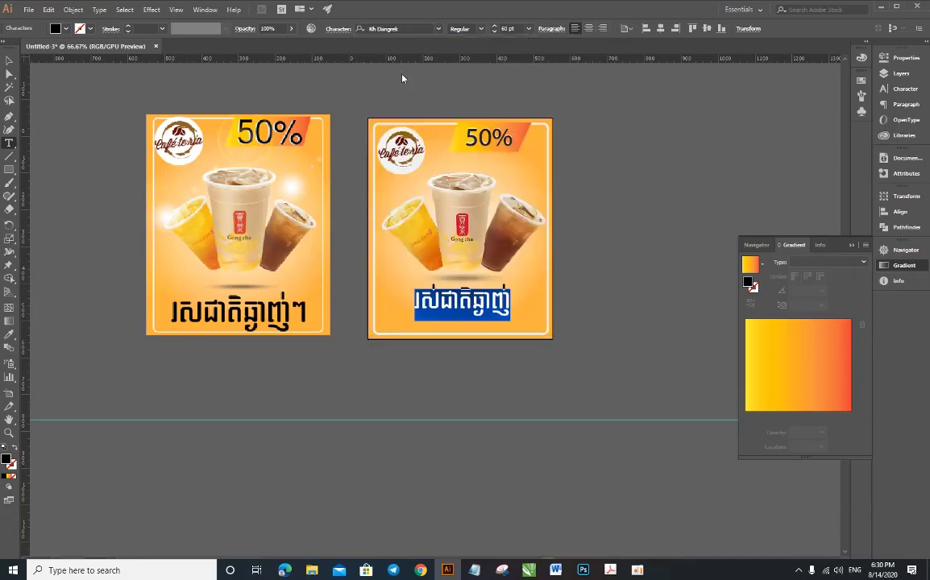
- Append the Khmer full stop '។' to the end of the headline
left_click(518, 310)
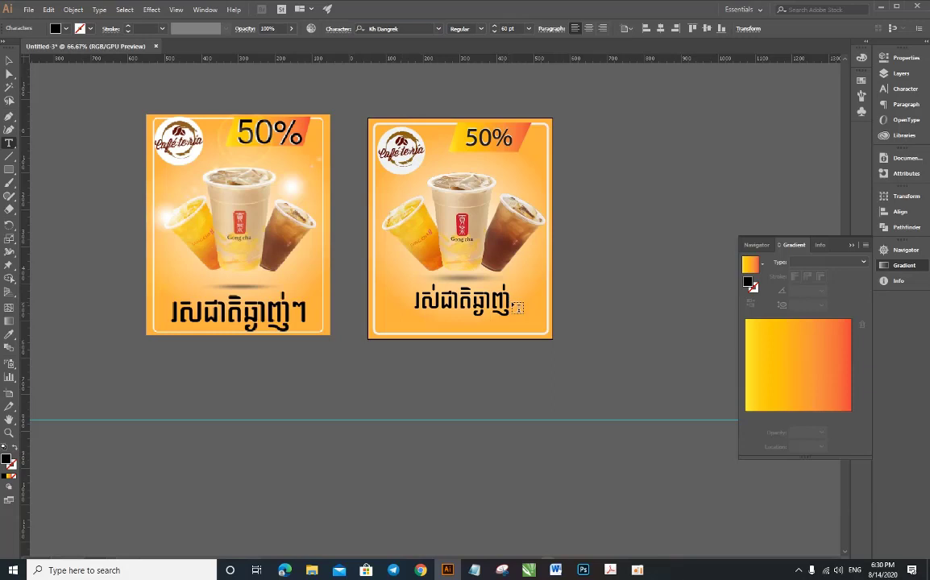
type("@")
key("BackSpace")
type("។")
- Scale the headline frame up to about 75 pt so it spans the poster
left_click(10, 62)
scroll(521, 322, "up", 1)
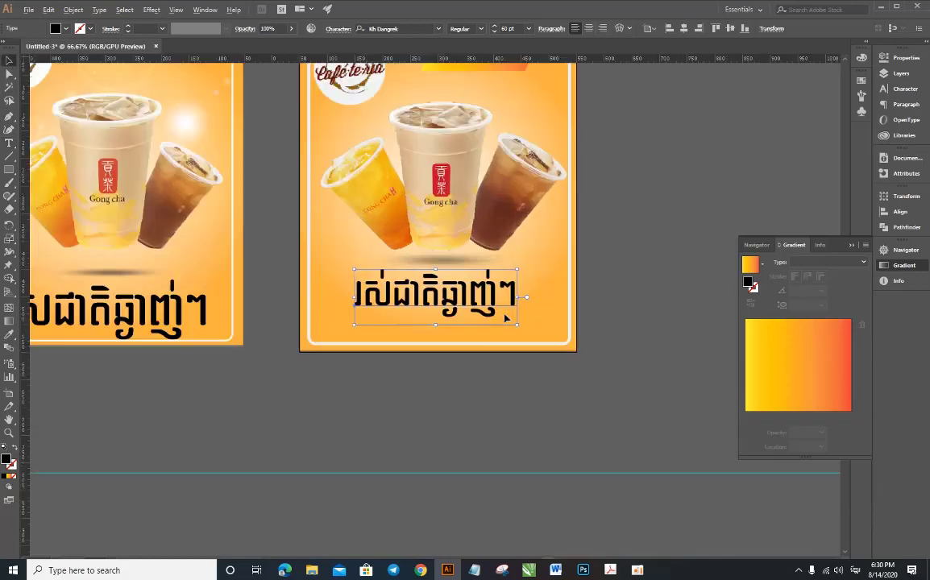
scroll(521, 326, "up", 1)
left_click_drag(522, 331, 560, 341)
left_click(577, 376)
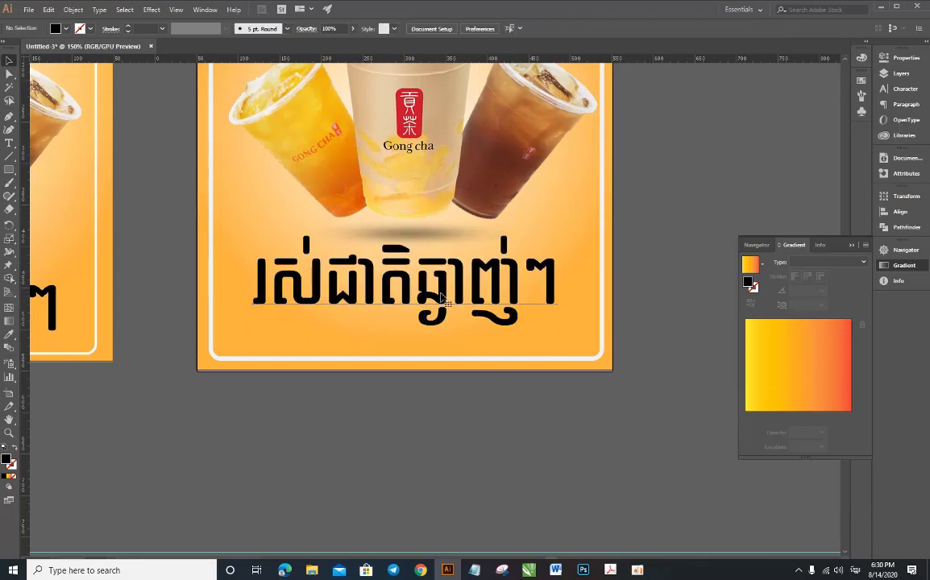
left_click(400, 274)
left_click(65, 29)
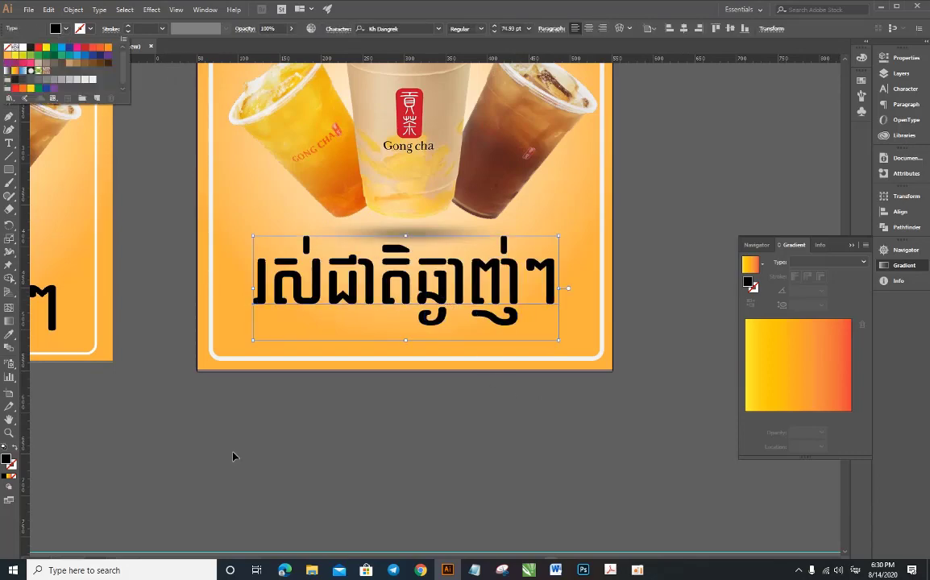
key("Escape")
key("ctrl+minus")
key("ctrl+minus")
key("ctrl+shift+a")
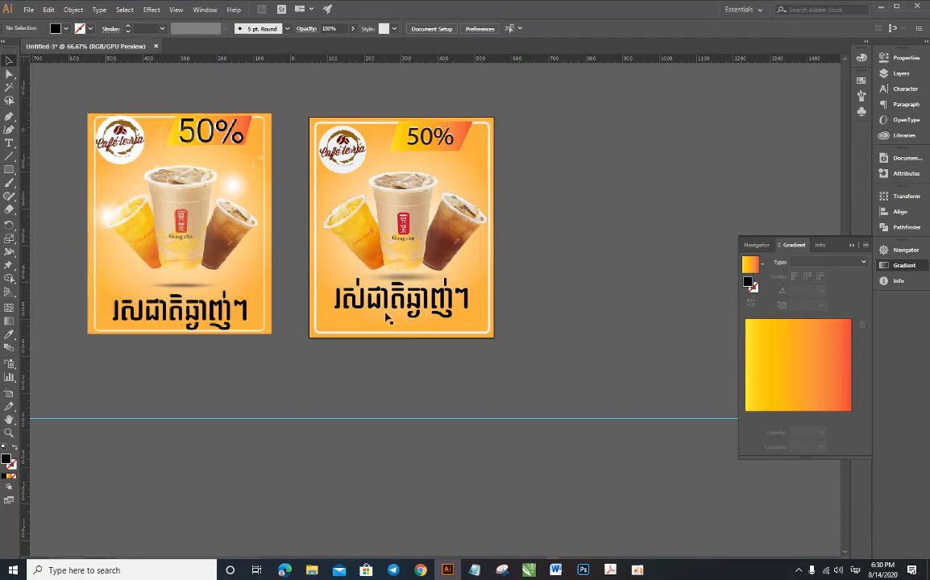
- Draw a lens flare over the second poster with the Flare Tool
left_click_drag(411, 300, 375, 282)
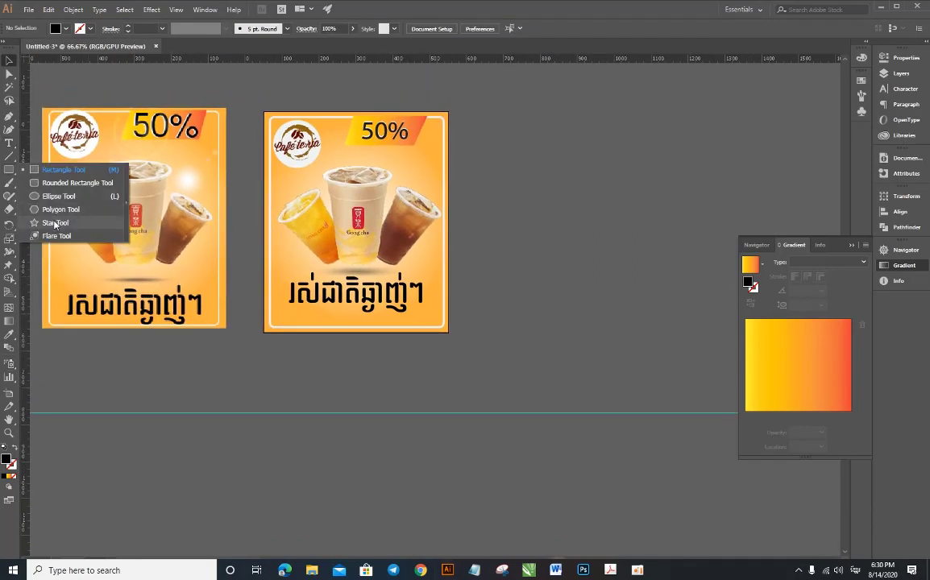
left_click_drag(9, 170, 48, 208)
mouse_move(306, 206)
left_mouse_down()
mouse_move(340, 255)
mouse_move(386, 270)
left_mouse_up()
key("ctrl+z")
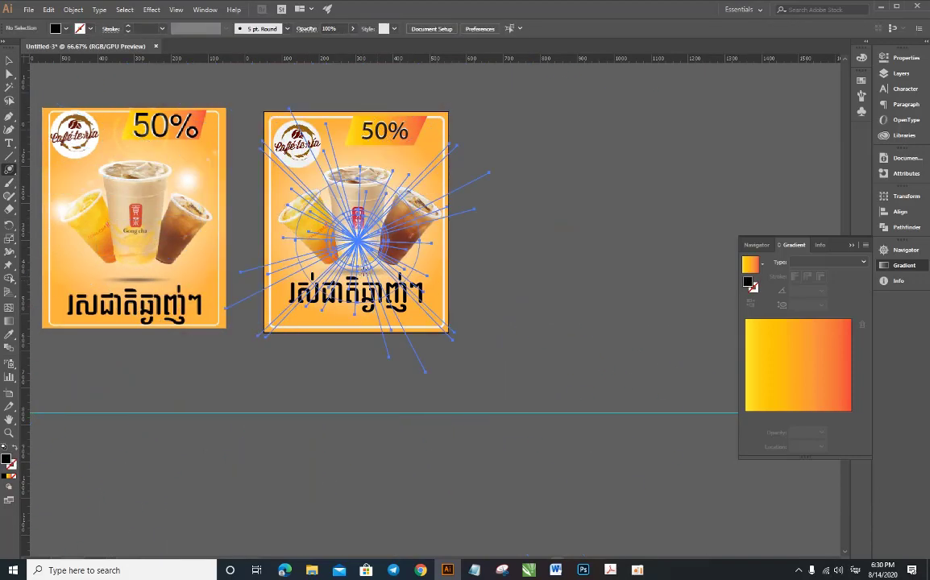
left_click(8, 60)
left_click(487, 215)
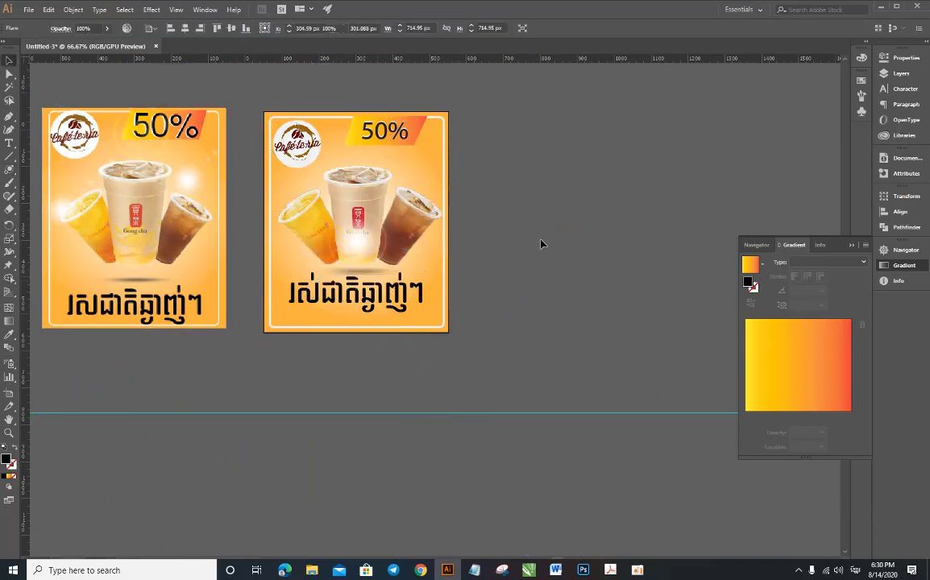
- Enlarge the lens flare and move it toward the poster's upper right
mouse_move(363, 253)
left_mouse_down()
mouse_move(317, 279)
mouse_move(341, 289)
mouse_move(338, 271)
left_mouse_up()
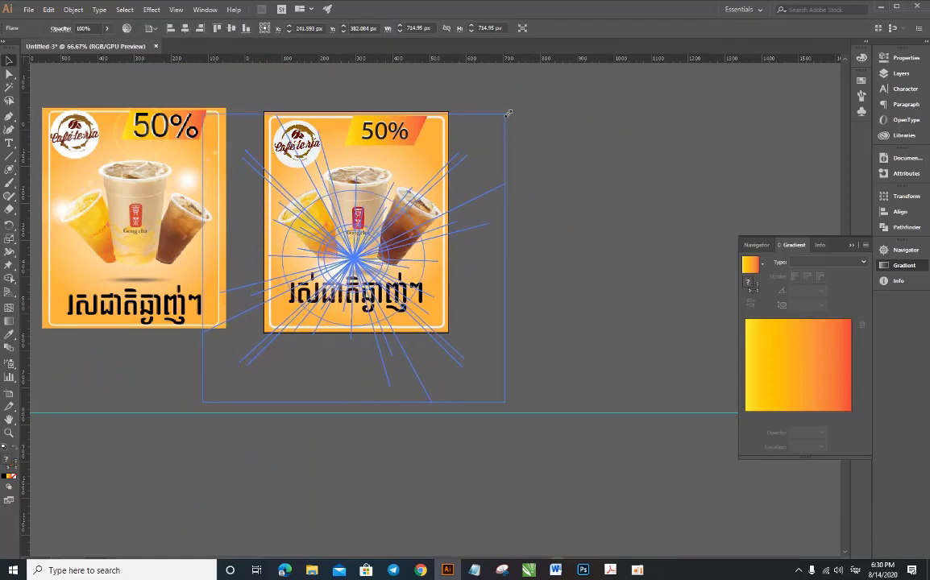
left_click_drag(465, 141, 519, 103)
left_click_drag(378, 237, 415, 170)
left_click(523, 223)
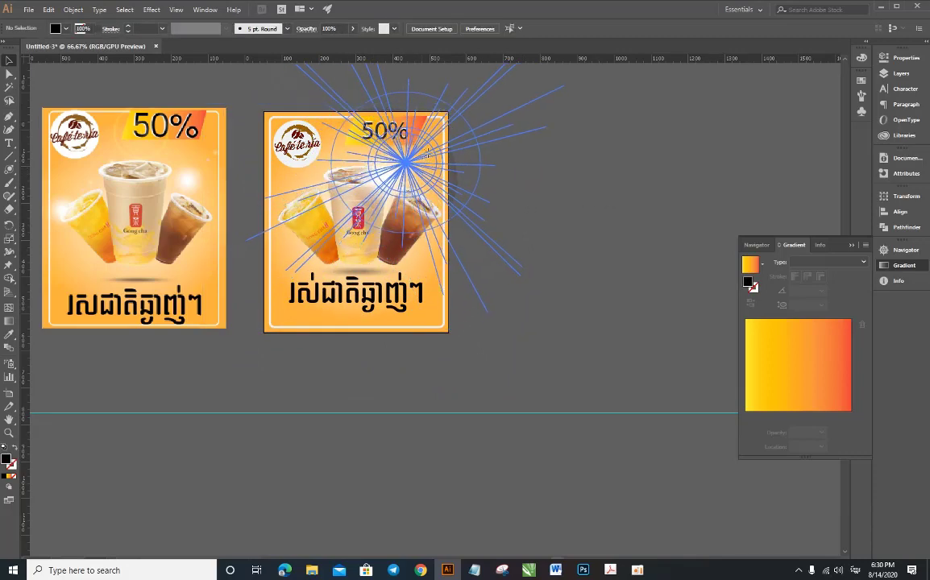
left_click(613, 225)
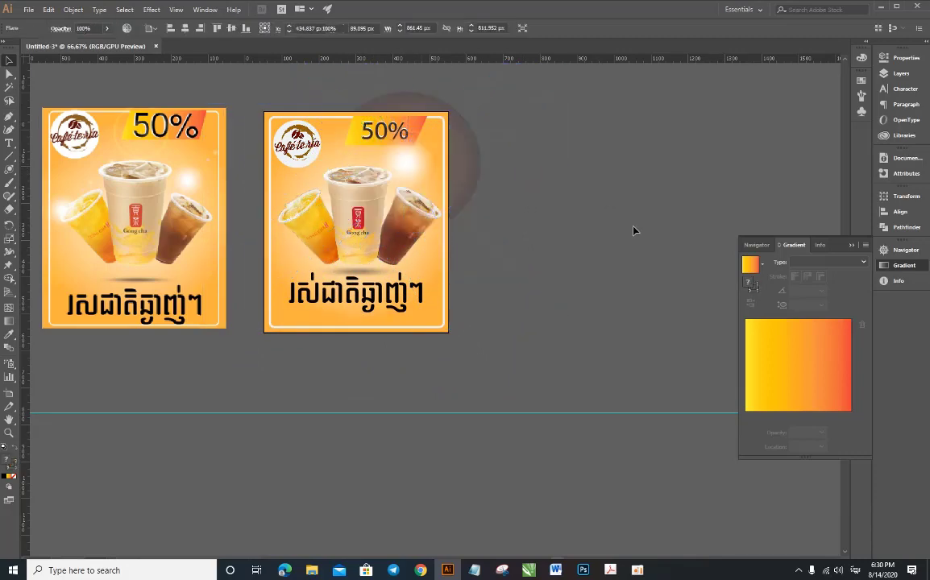
- Shrink the lens flare to a small, soft glow just below the 50% banner
left_click(412, 173)
left_click(530, 308)
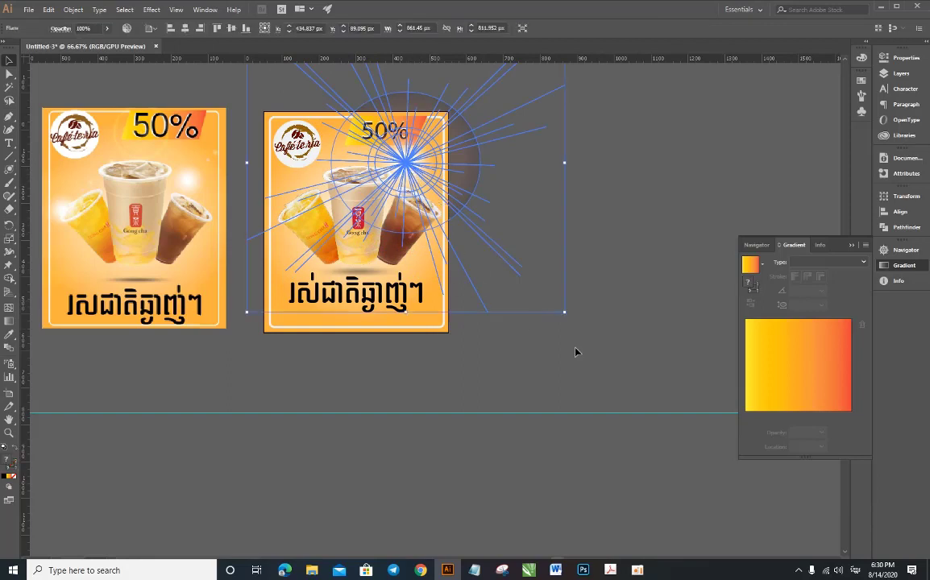
left_click_drag(563, 315, 446, 270)
left_click(489, 233)
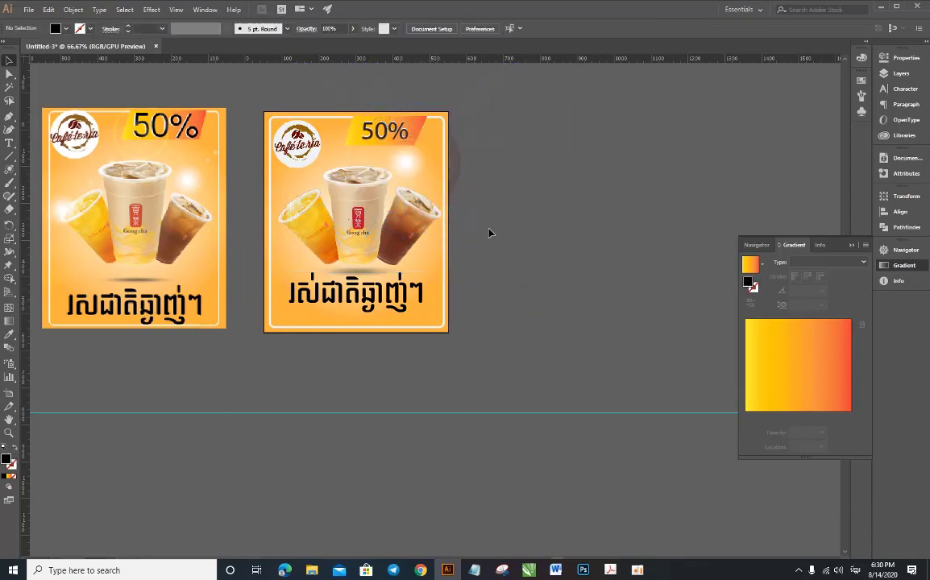
left_click(403, 165)
left_click(536, 194)
left_click(9, 170)
- Draw a second lens flare between the posters and shrink it down
left_click_drag(282, 254, 346, 266)
left_click(474, 371)
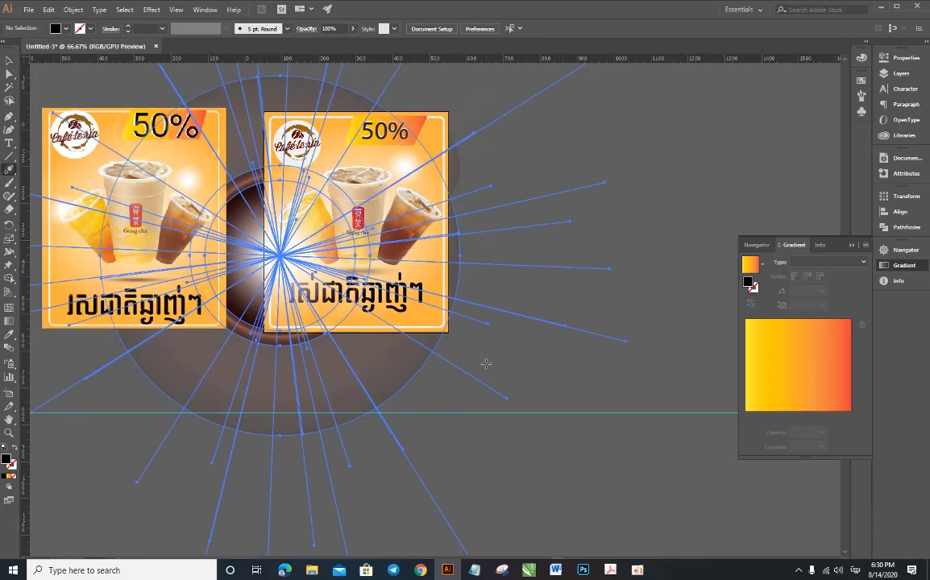
scroll(474, 371, "down", 1)
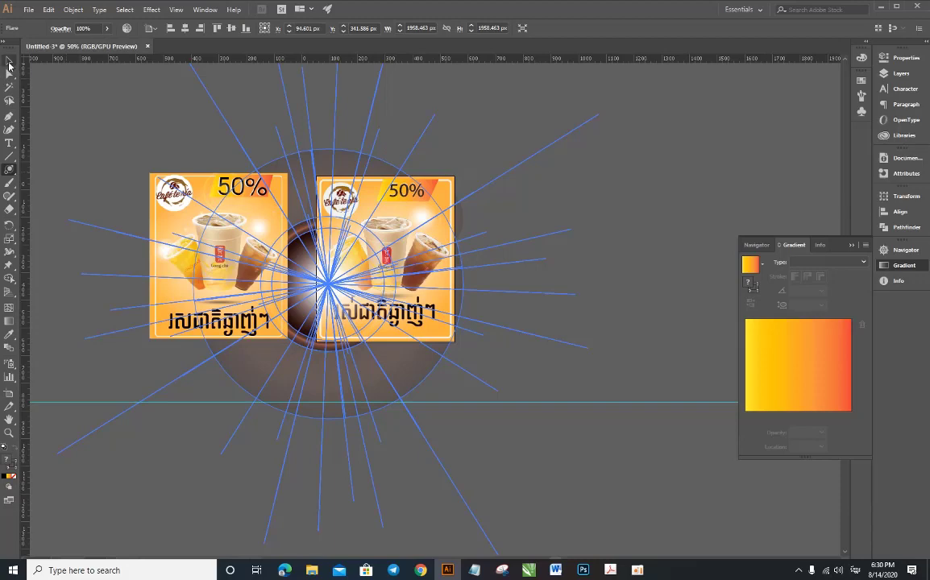
left_click(10, 67)
scroll(476, 386, "down", 2, "alt")
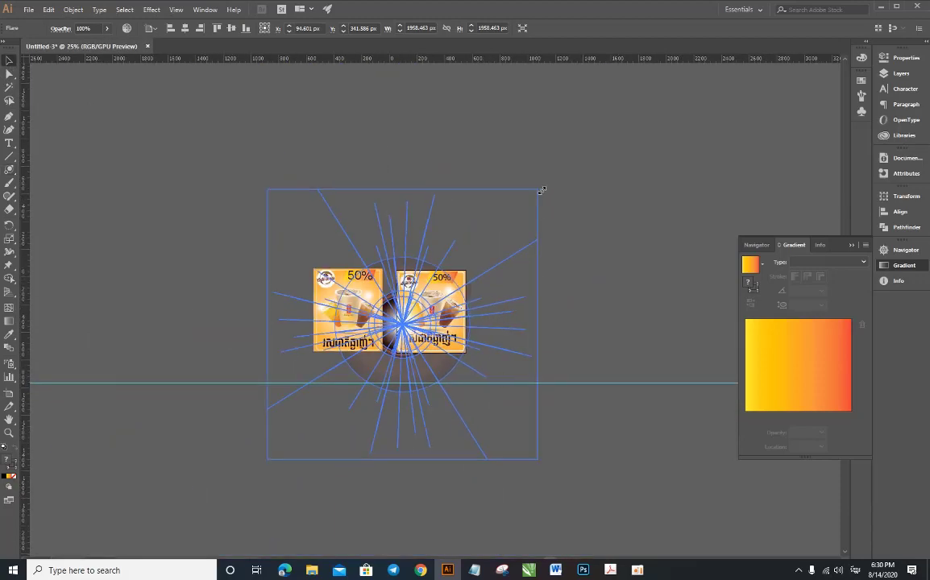
left_click_drag(543, 193, 461, 273)
left_click(425, 379)
scroll(425, 380, "up", 4, "alt")
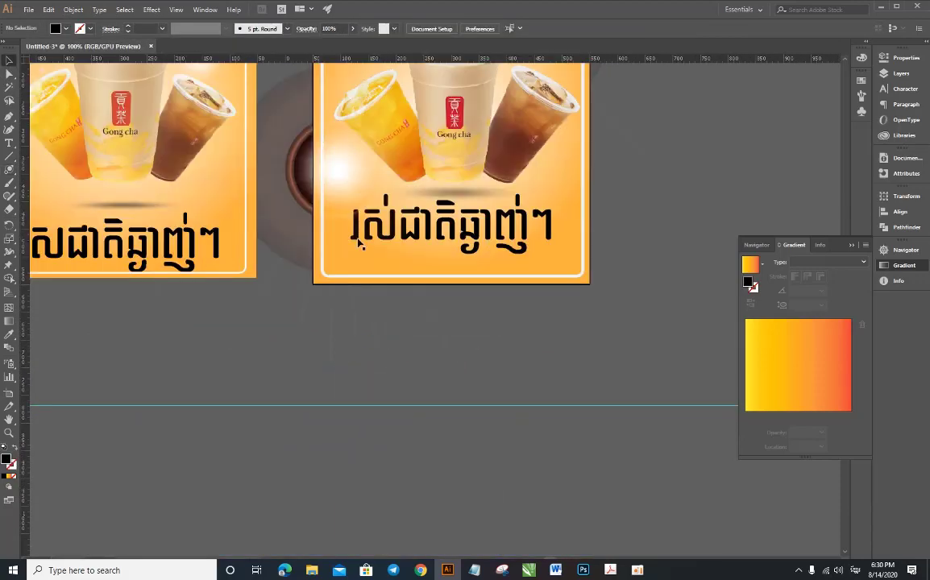
left_click(331, 180)
scroll(338, 184, "down", 2, "alt")
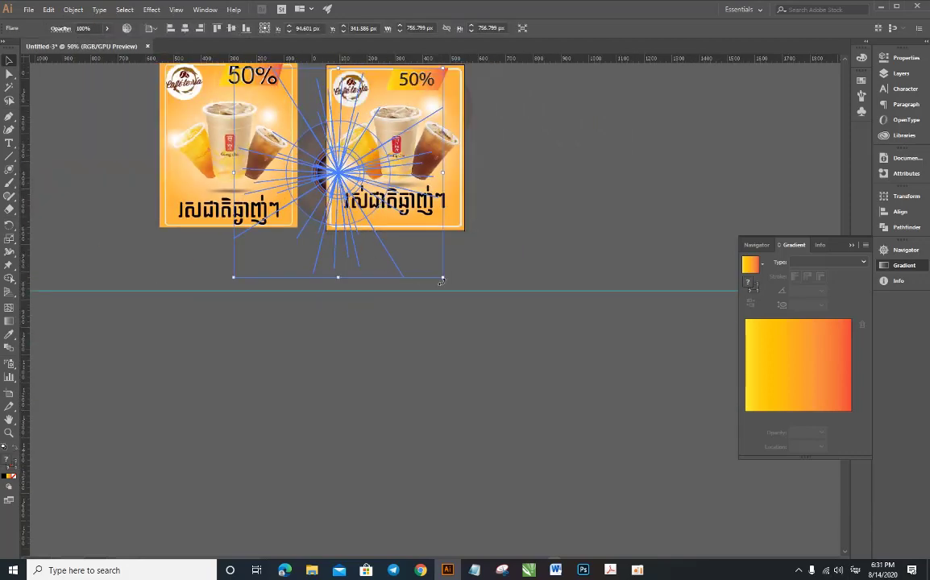
left_click_drag(445, 280, 411, 246)
left_click(486, 250)
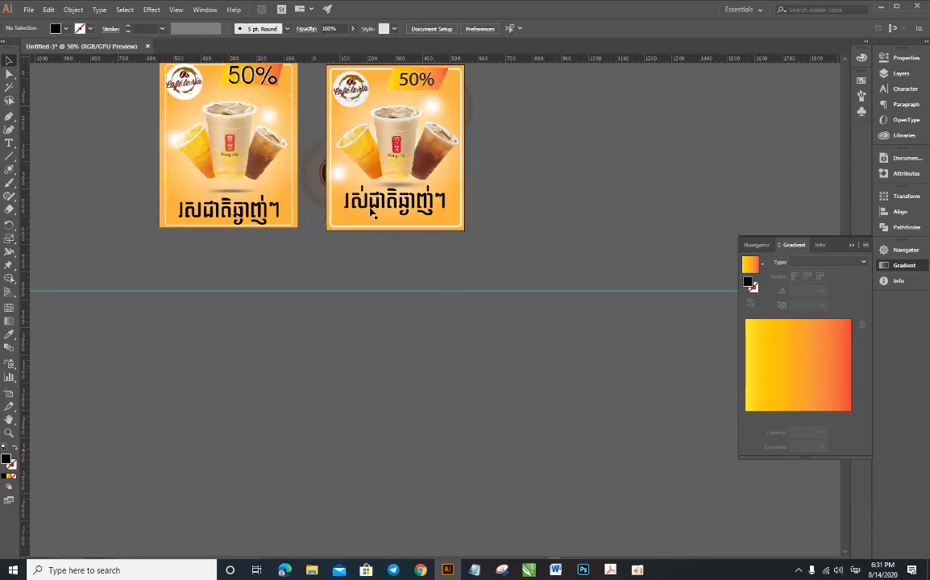
- Inspect the size of the shrunken second lens flare
left_click(351, 174)
left_click(584, 203)
scroll(336, 161, "up", 2, "alt")
left_click(330, 165)
left_click(574, 193)
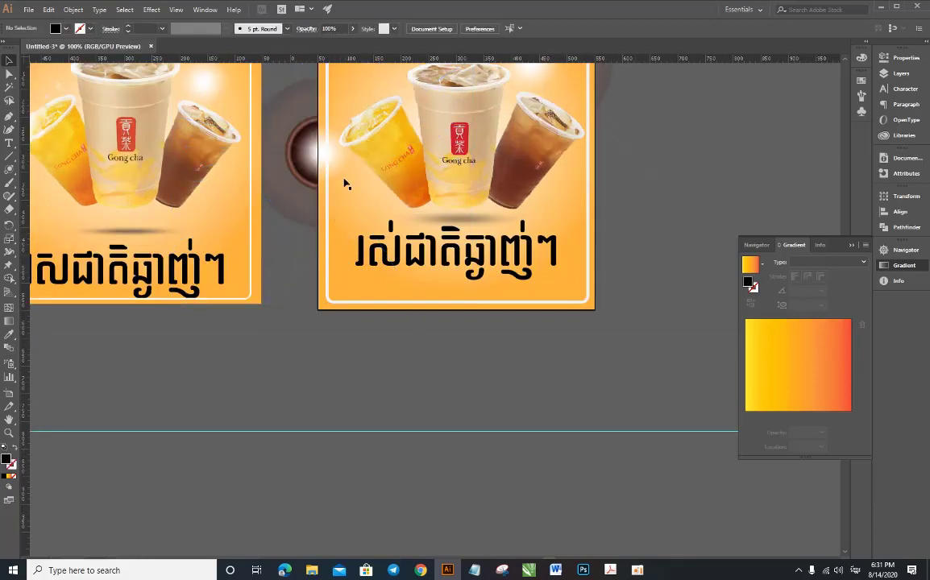
scroll(587, 249, "up", 2)
scroll(573, 249, "up", 3)
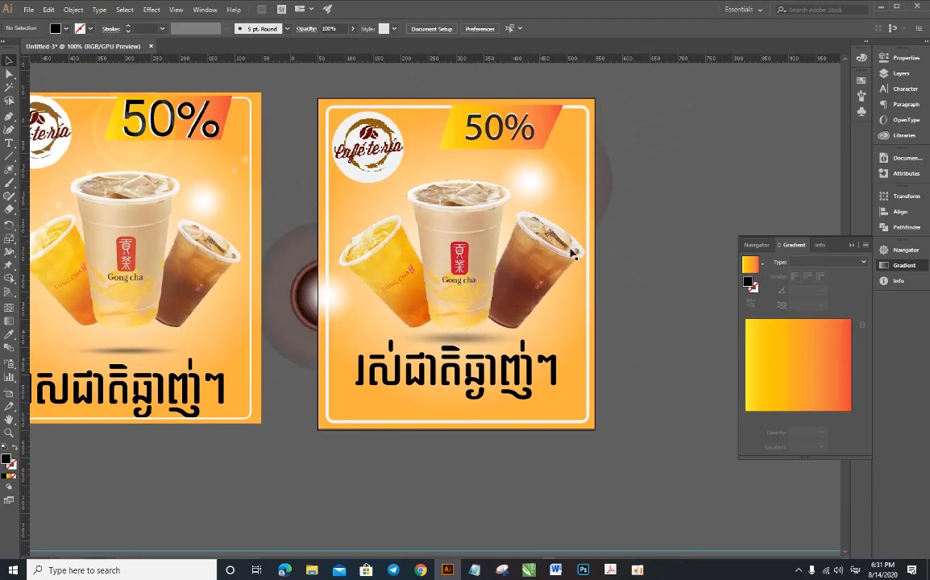
scroll(542, 256, "down", 2, "alt")
scroll(541, 256, "up", 1, "alt")
- Delete the extra lens flare over the right poster after dragging it to the lower right
left_click(540, 214)
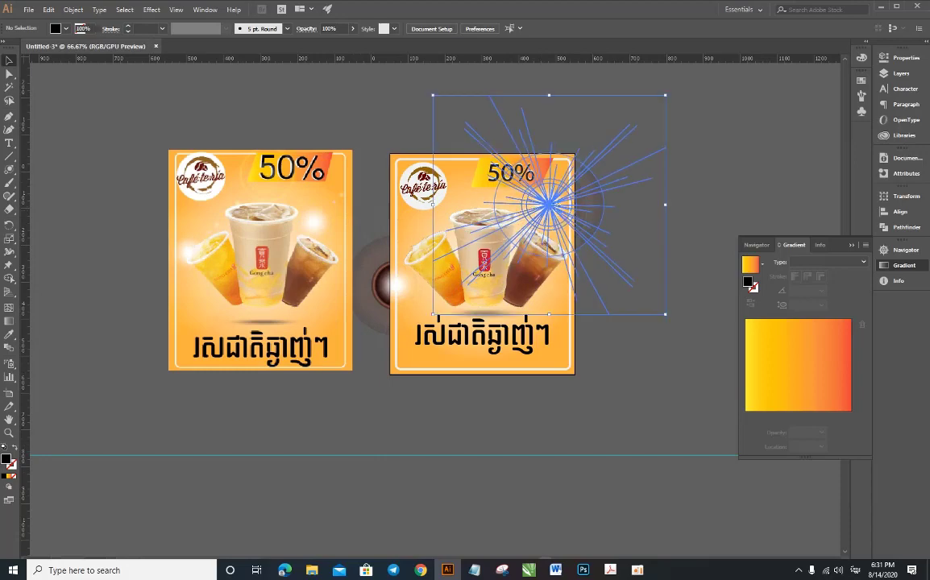
left_click(592, 213)
scroll(590, 212, "up", 1, "alt")
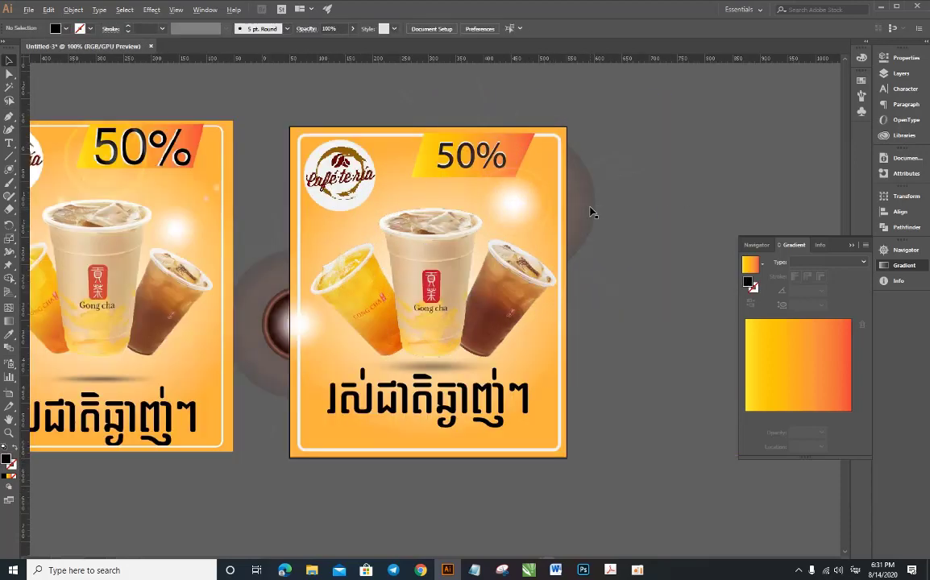
scroll(589, 210, "down", 2, "alt")
scroll(589, 210, "up", 1, "alt")
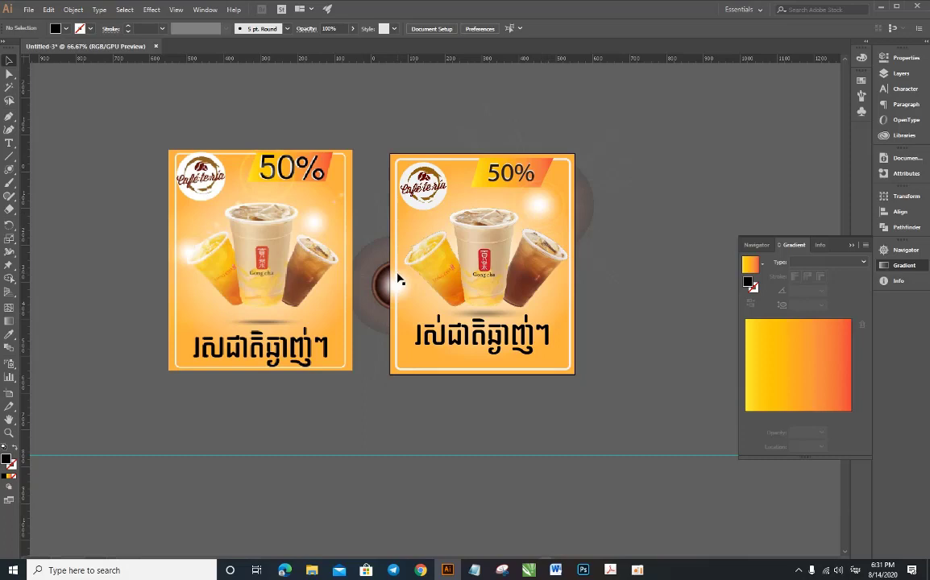
left_click_drag(398, 279, 573, 364)
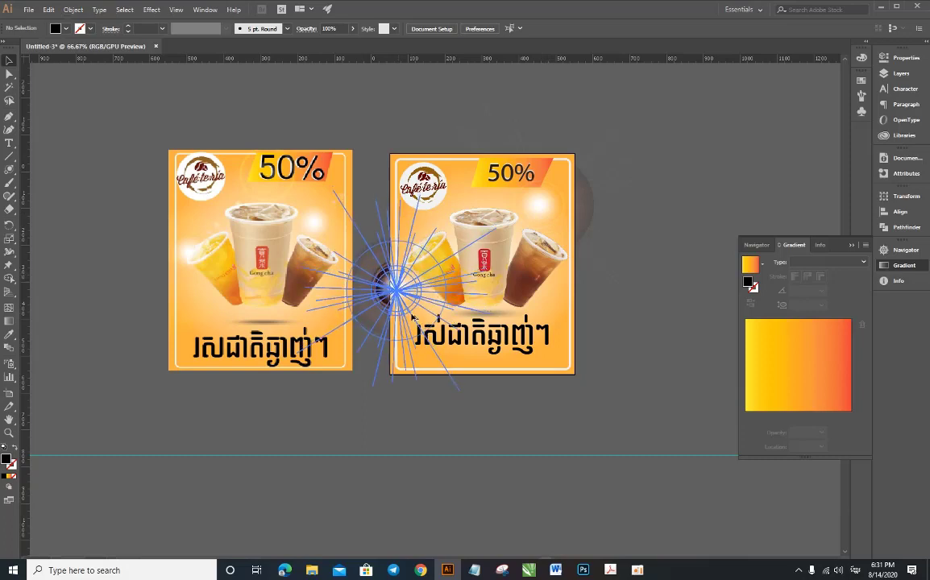
left_click(665, 325)
left_click(564, 369)
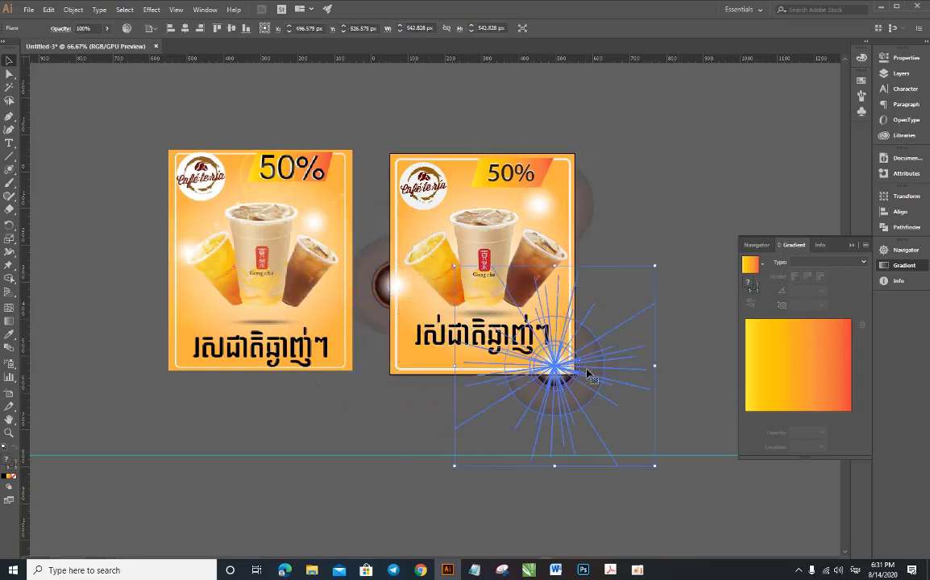
key("Delete")
- Nudge the lens flare between the posters up slightly
left_click(597, 218)
left_click(459, 229)
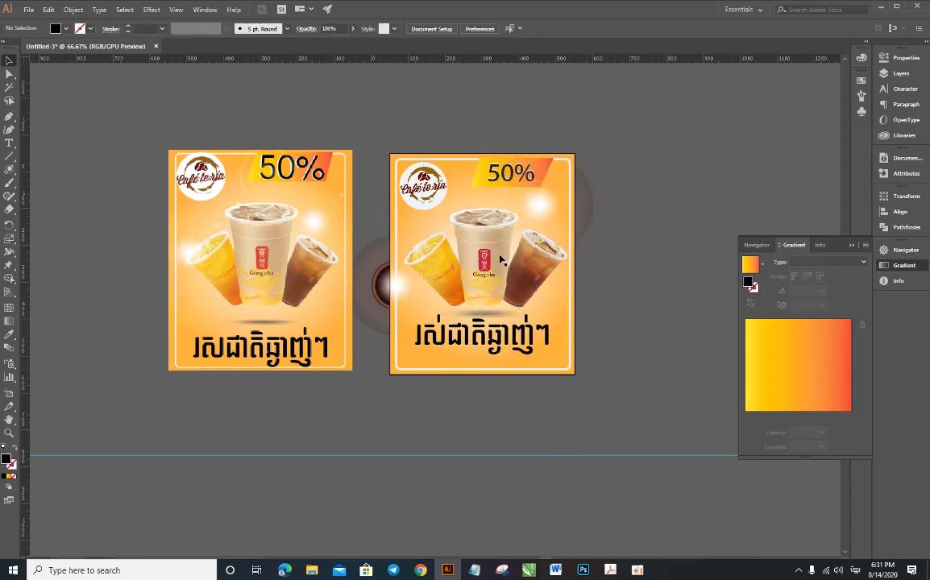
left_click_drag(395, 293, 392, 272)
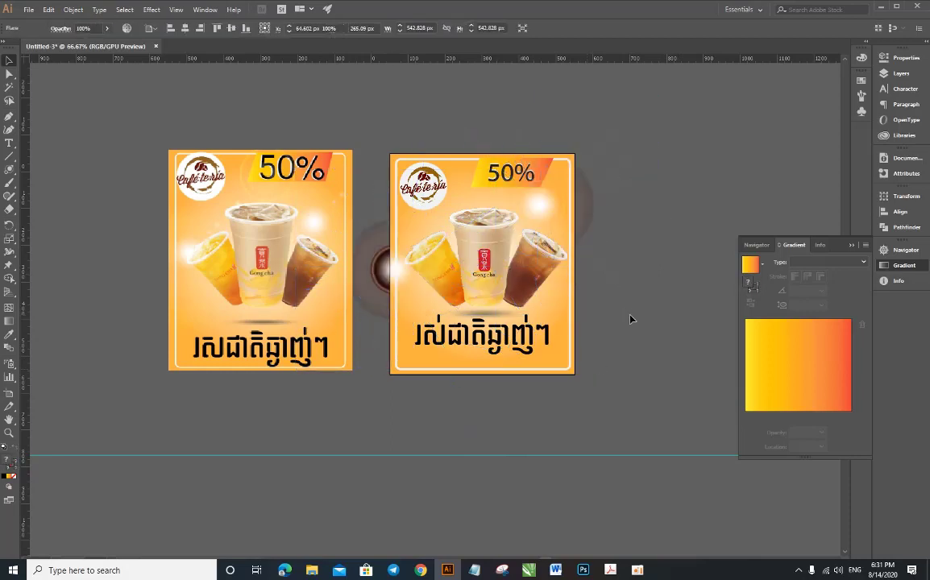
left_click(599, 357)
- Draw a black rectangle from the right artboard's top-left to its bottom-right corner
scroll(630, 210, "up", 4)
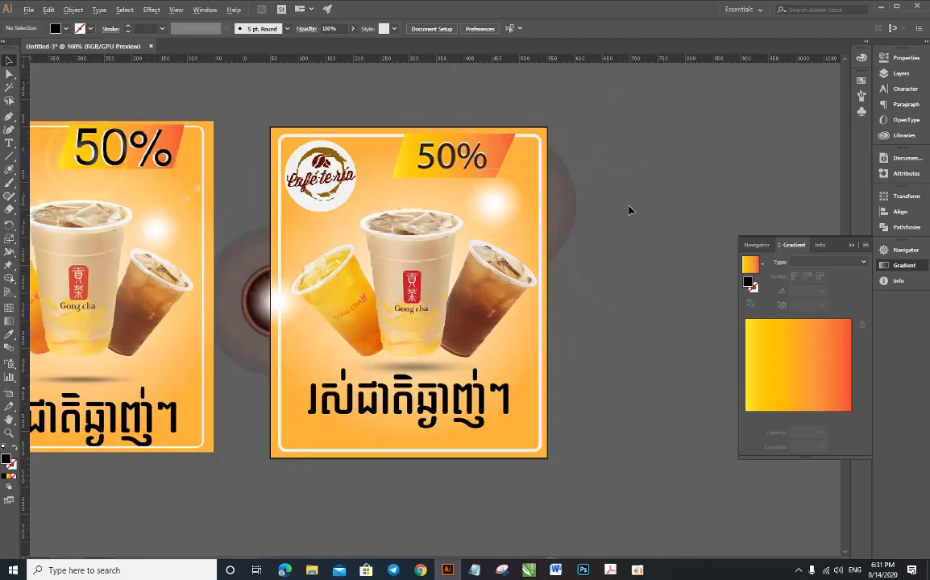
scroll(630, 211, "down", 2)
scroll(629, 211, "up", 2)
left_click_drag(8, 169, 40, 154)
left_click_drag(270, 126, 547, 457)
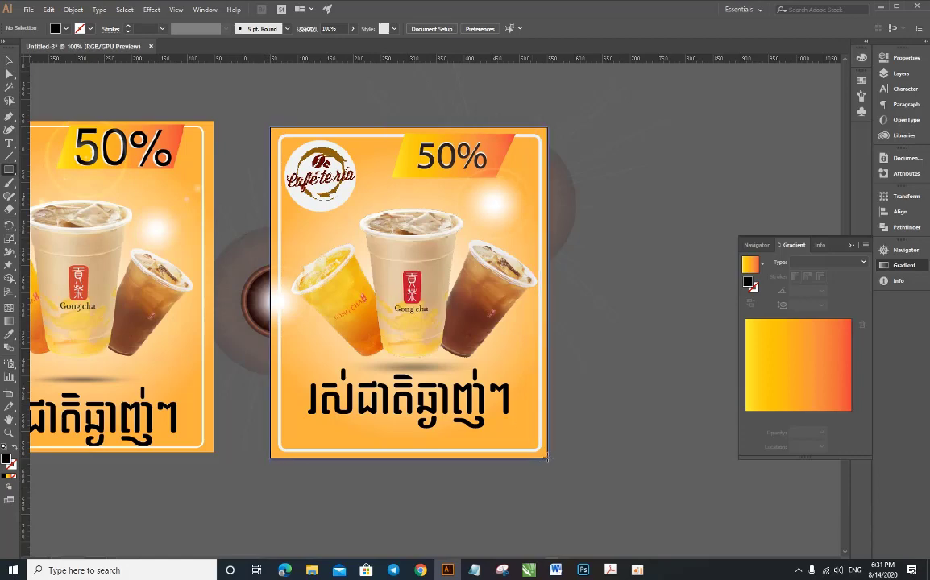
left_click_drag(547, 457, 547, 458)
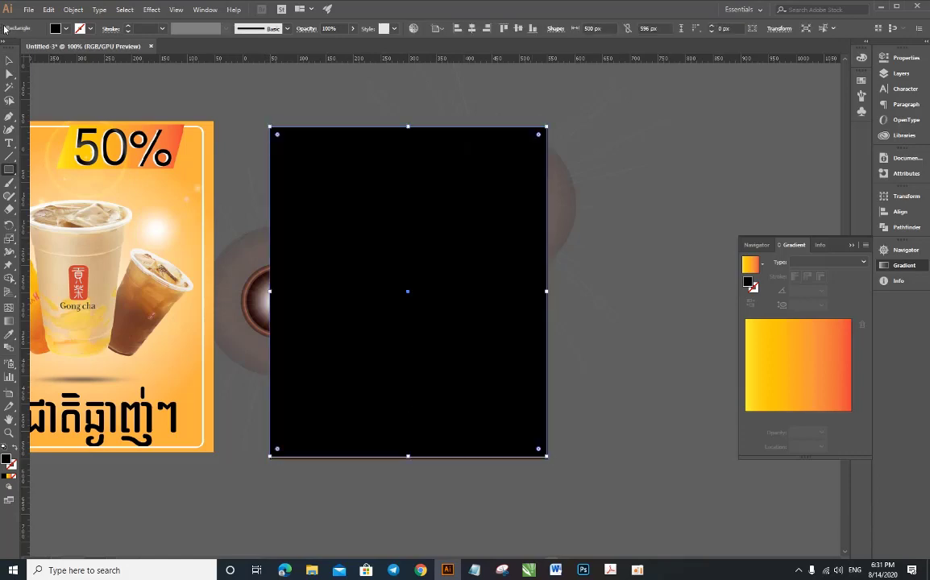
- Extend the rectangle's bottom edge to the poster edge, about 502 × 600 px
left_click(8, 60)
left_click_drag(258, 92, 509, 427)
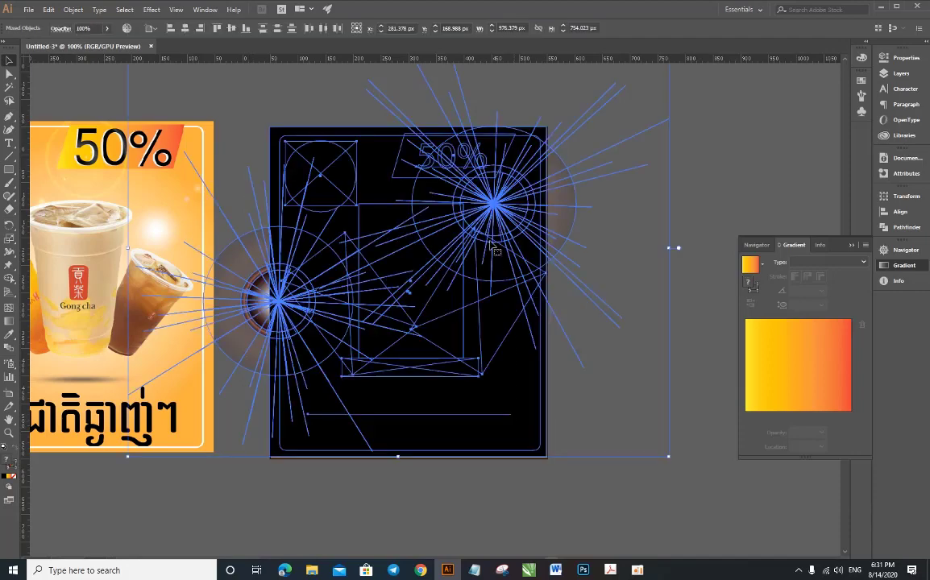
left_click(578, 509)
left_click(519, 436)
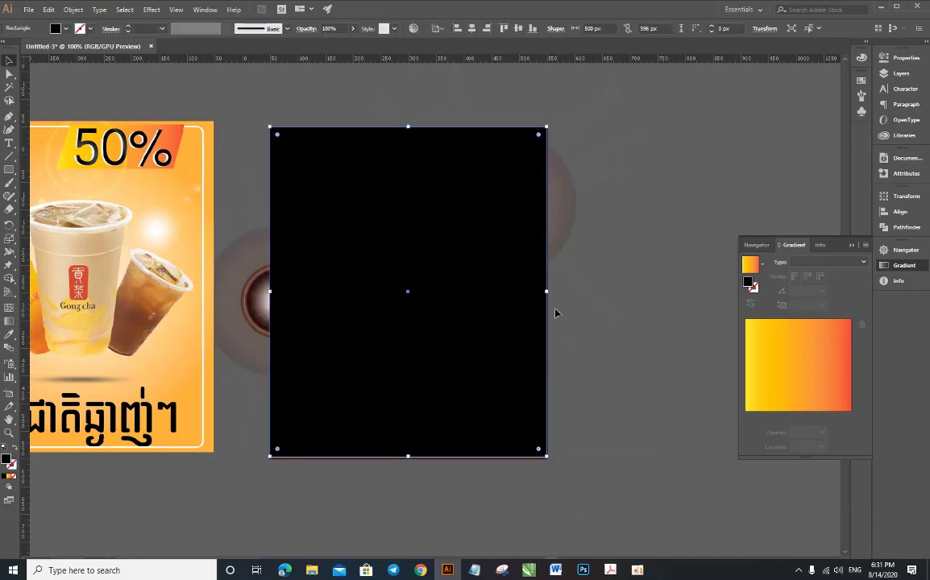
scroll(553, 274, "up", 5, "alt")
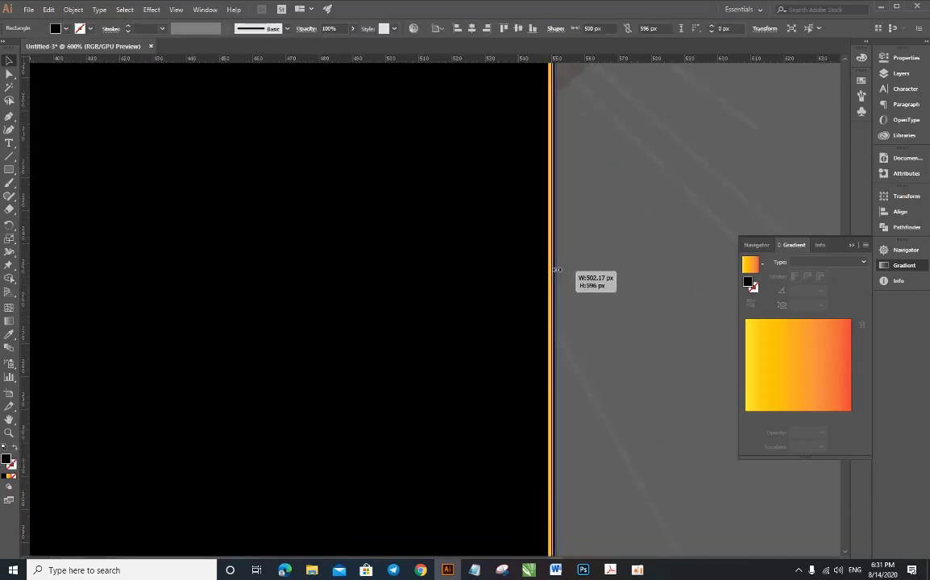
scroll(542, 237, "down", 7, "alt")
left_click(502, 392)
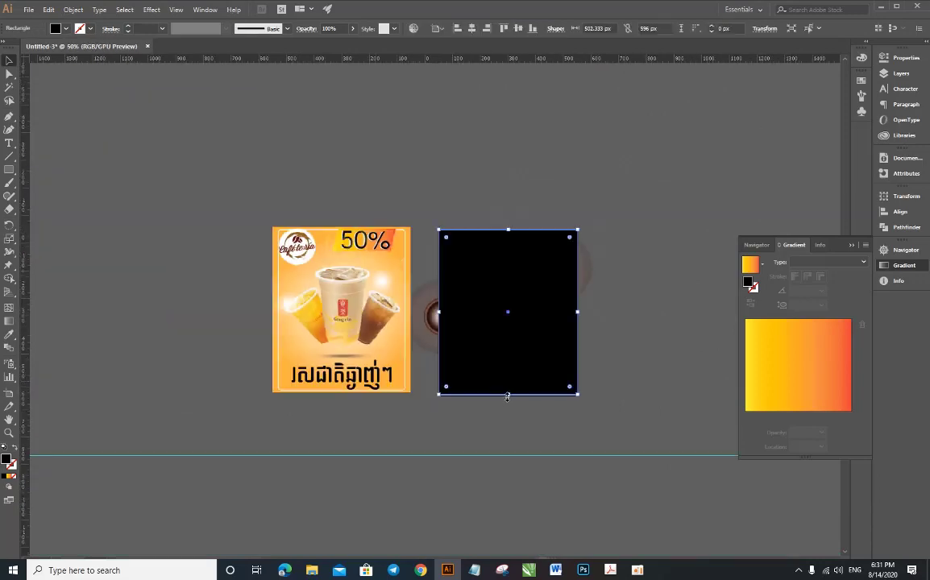
scroll(508, 395, "up", 8)
left_click_drag(526, 374, 526, 388)
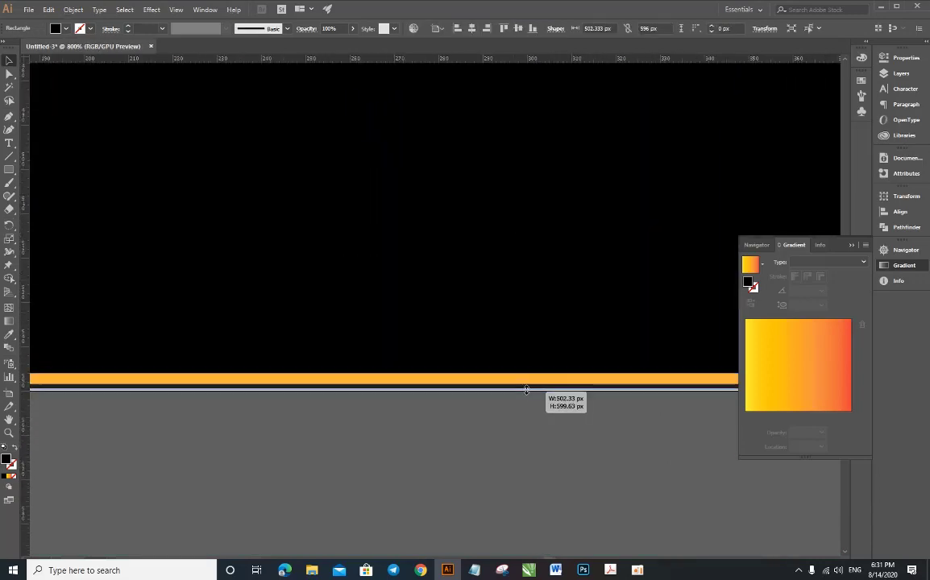
left_click(481, 419)
scroll(393, 367, "down", 8, "alt")
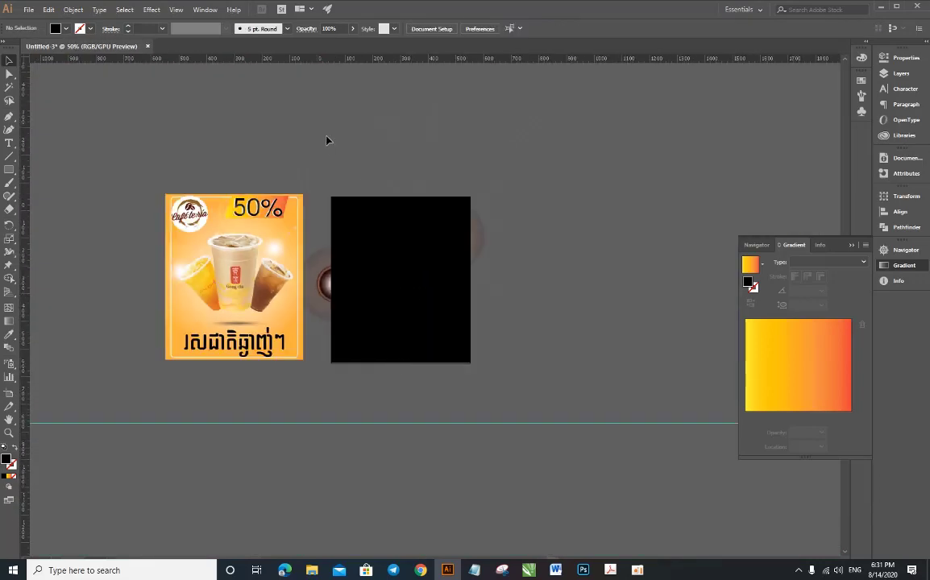
- Make a clipping mask from the black rectangle and the right poster's artwork
left_click_drag(325, 141, 454, 393)
right_click(412, 217)
left_click(458, 296)
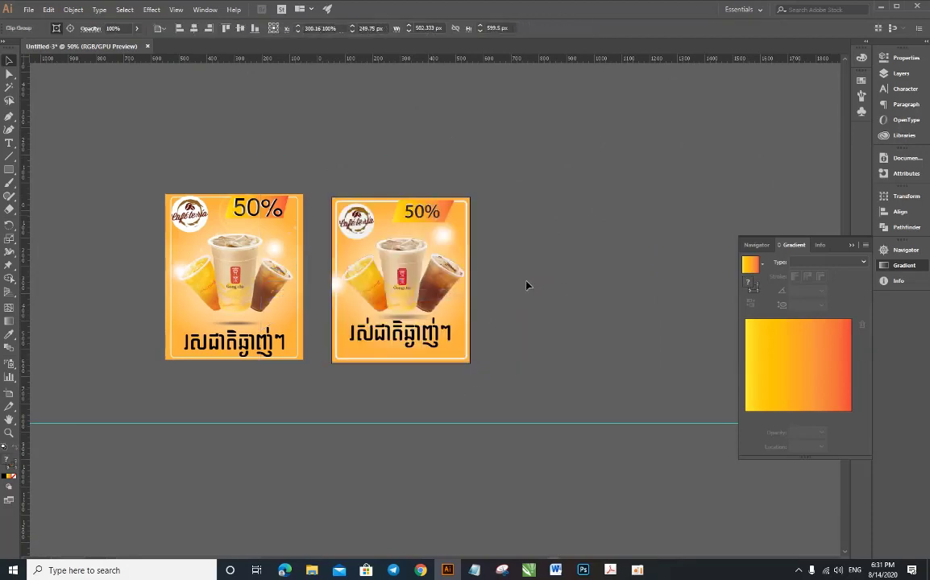
left_click(525, 284)
scroll(363, 291, "up", 3, "alt")
scroll(367, 291, "down", 3, "alt")
scroll(371, 291, "up", 2, "alt")
scroll(371, 292, "down", 1, "alt")
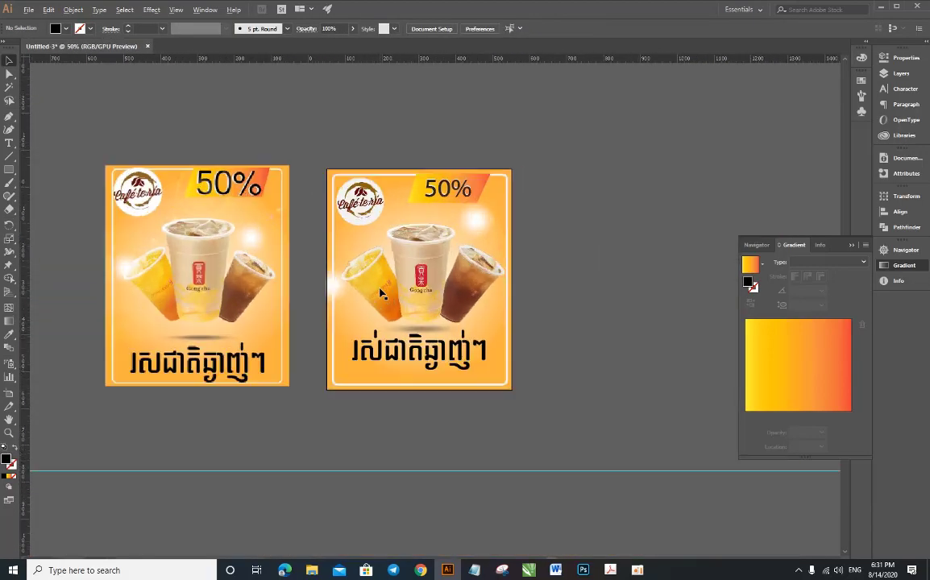
scroll(322, 363, "down", 1)
scroll(323, 363, "left", 2)
- Check the left reference image and confirm the right poster is a clip group
left_click(289, 276)
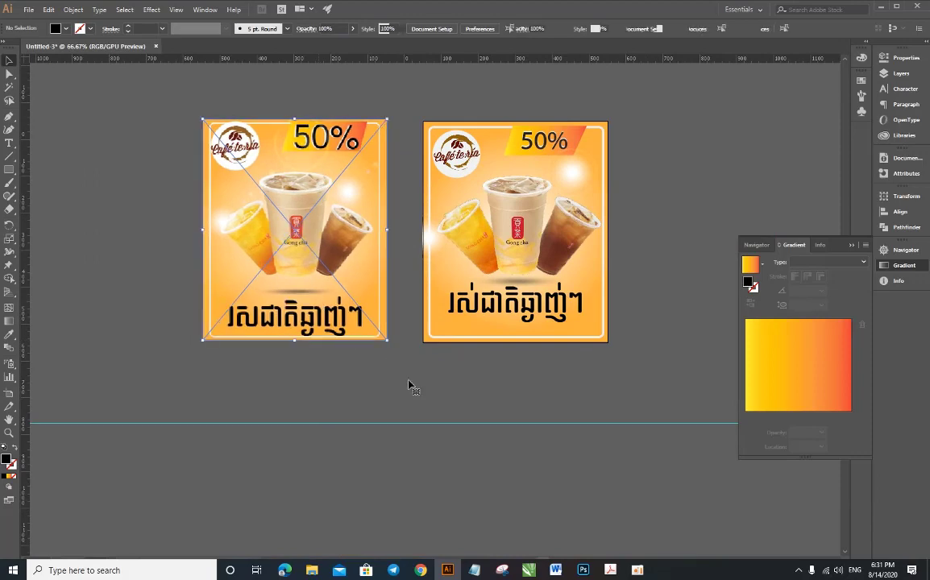
scroll(457, 313, "down", 1, "alt")
scroll(461, 319, "up", 2, "alt")
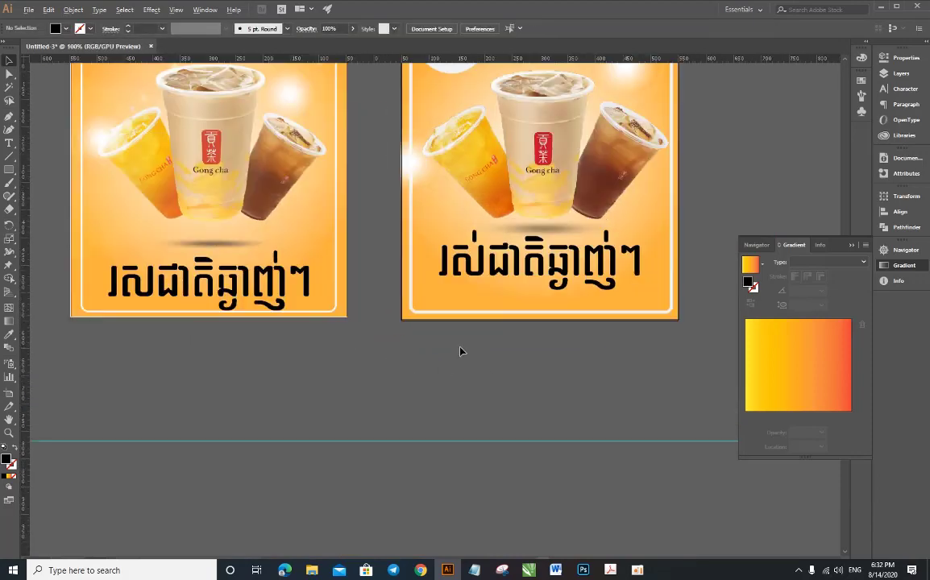
scroll(451, 355, "up", 1)
scroll(451, 355, "right", 2)
left_click(464, 325)
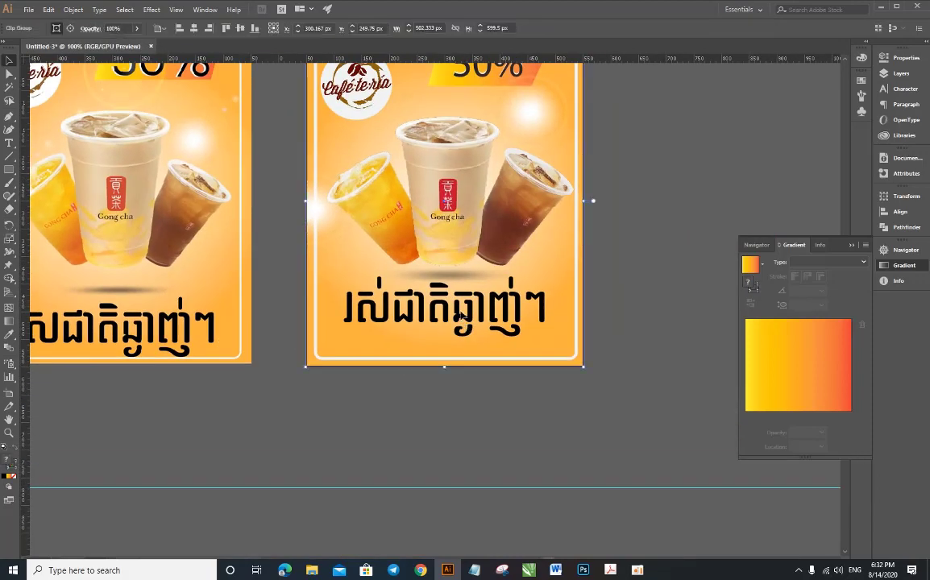
right_click(462, 313)
key("Escape")
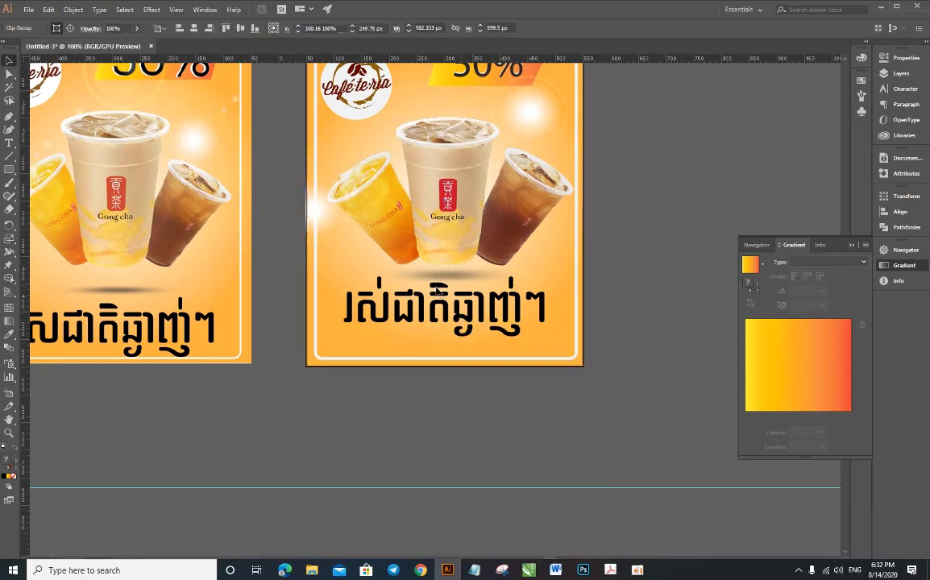
left_click(363, 292)
- Delete the Poster-01 reference image on the left
scroll(409, 321, "down", 3, "alt")
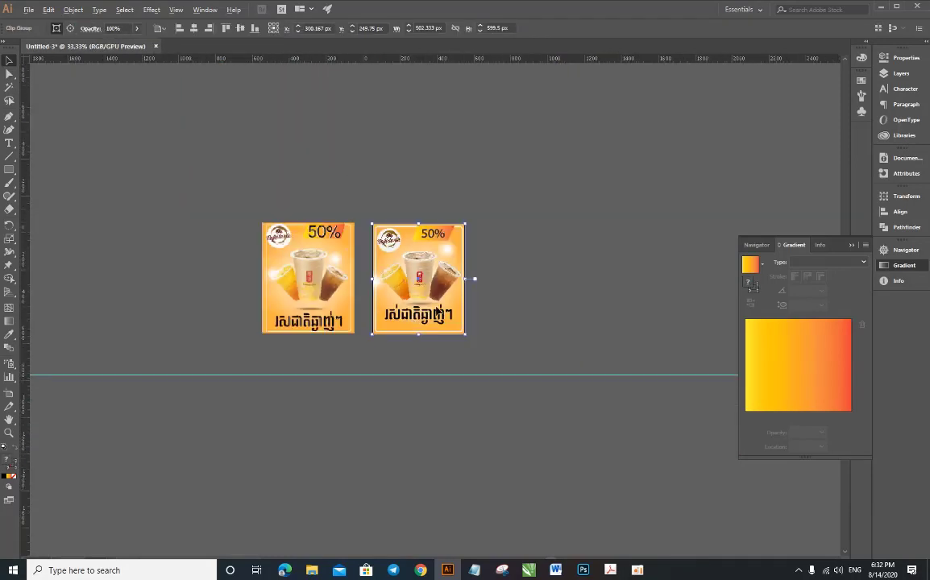
scroll(307, 272, "up", 2, "alt")
left_click(288, 278)
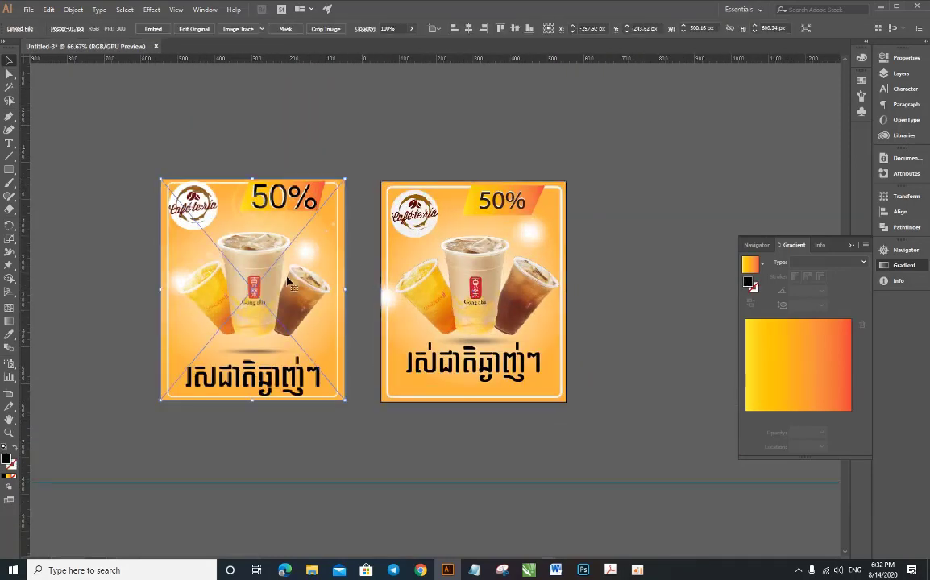
key("Delete")
scroll(530, 270, "down", 1)
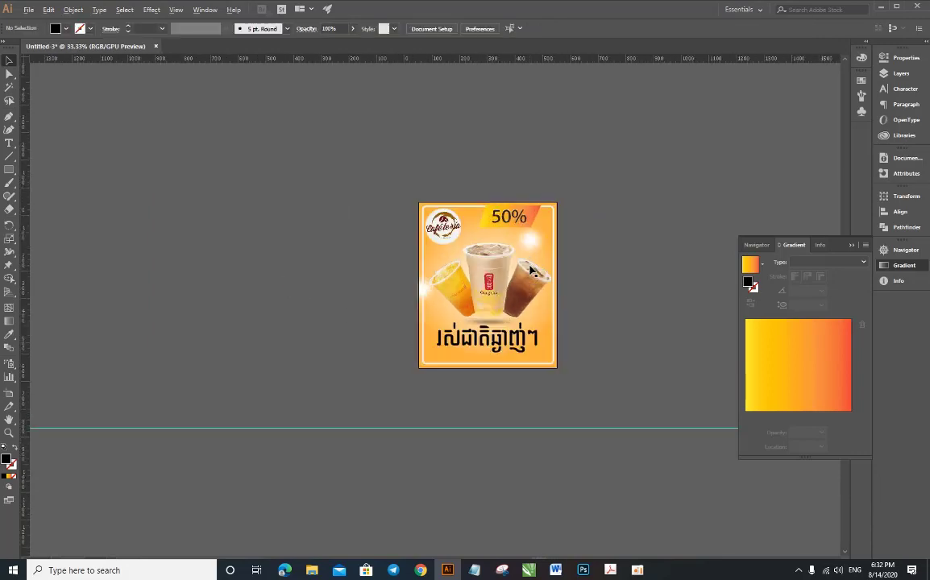
scroll(530, 274, "up", 2)
scroll(500, 270, "right", 3)
- Add the text 'Poster' above the poster's artboard
mouse_move(475, 270)
left_mouse_down()
mouse_move(592, 270)
mouse_move(505, 273)
left_mouse_up()
key("t")
scroll(419, 310, "down", 1)
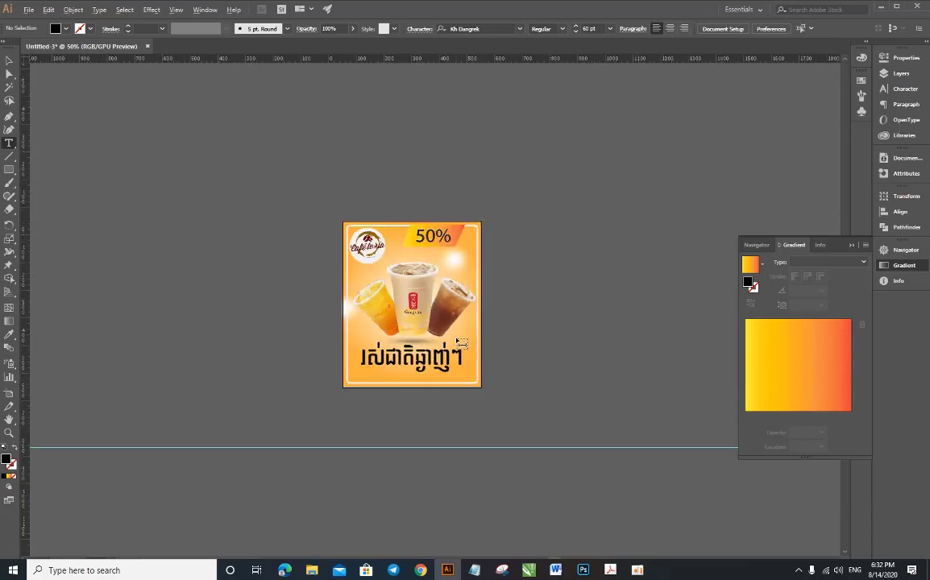
scroll(419, 310, "up", 1)
scroll(401, 310, "up", 2)
scroll(401, 311, "up", 1)
left_click(309, 165)
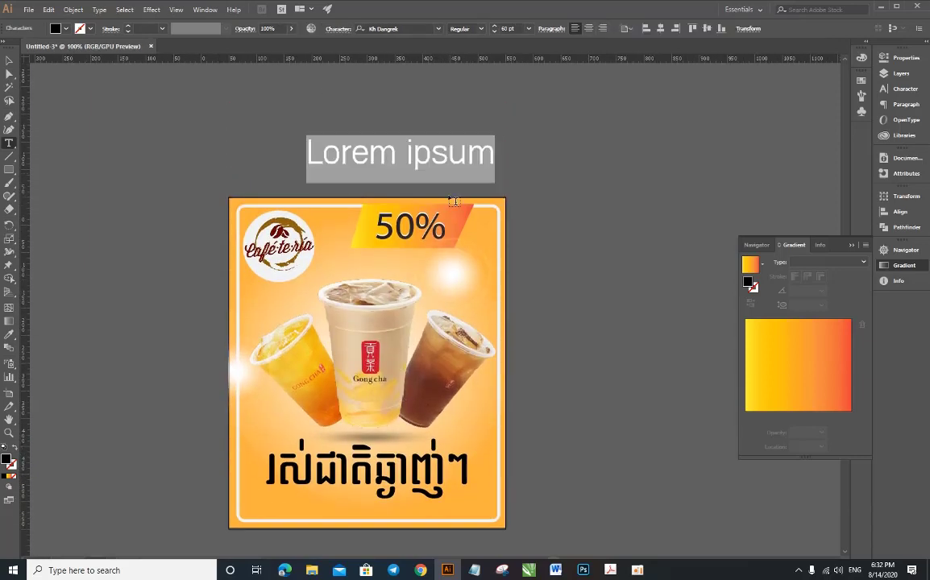
type("Po")
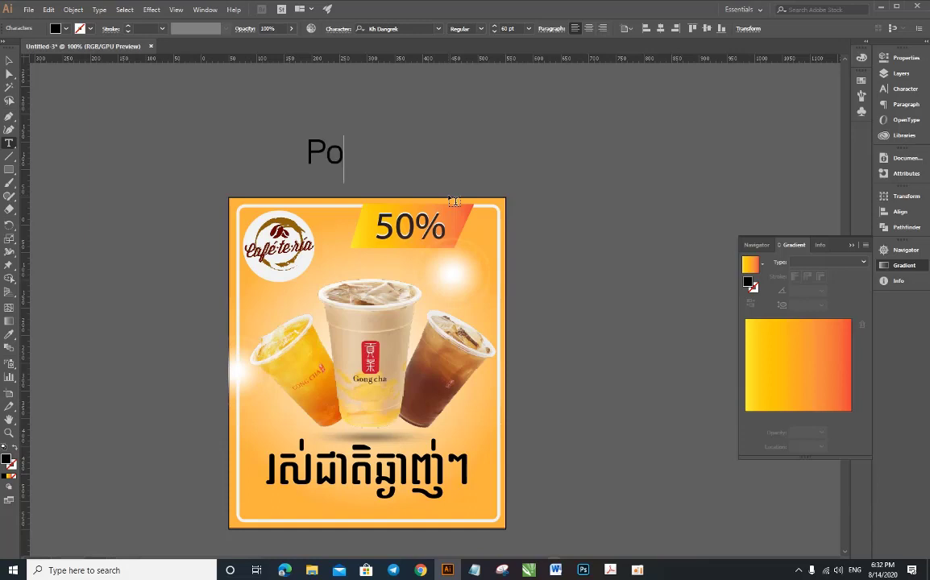
type("ster")
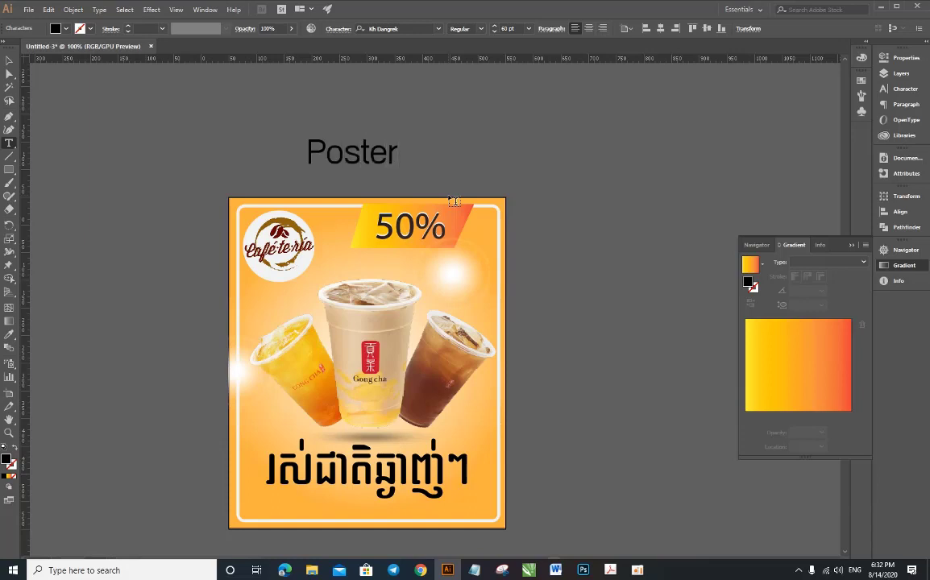
- Position the 'Poster' title above the poster and give it a white fill
left_click(9, 60)
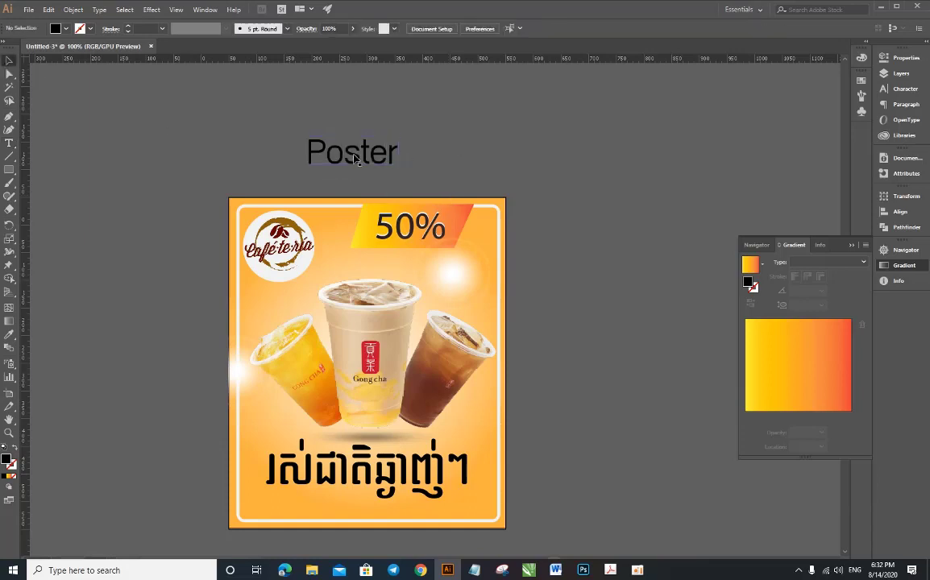
left_click_drag(354, 153, 360, 161)
left_click(65, 29)
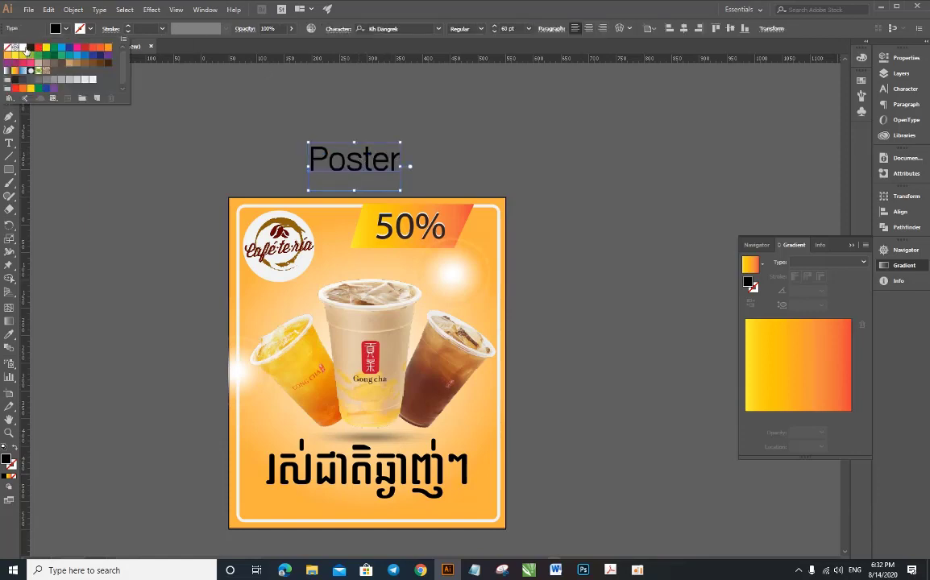
left_click(26, 49)
left_click(446, 108)
scroll(385, 195, "down", 4)
scroll(384, 195, "up", 3)
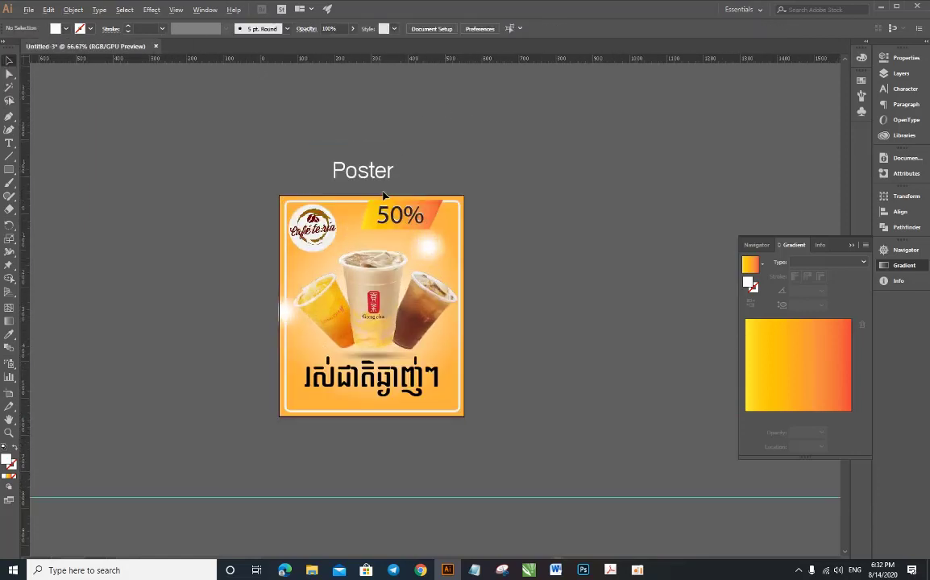